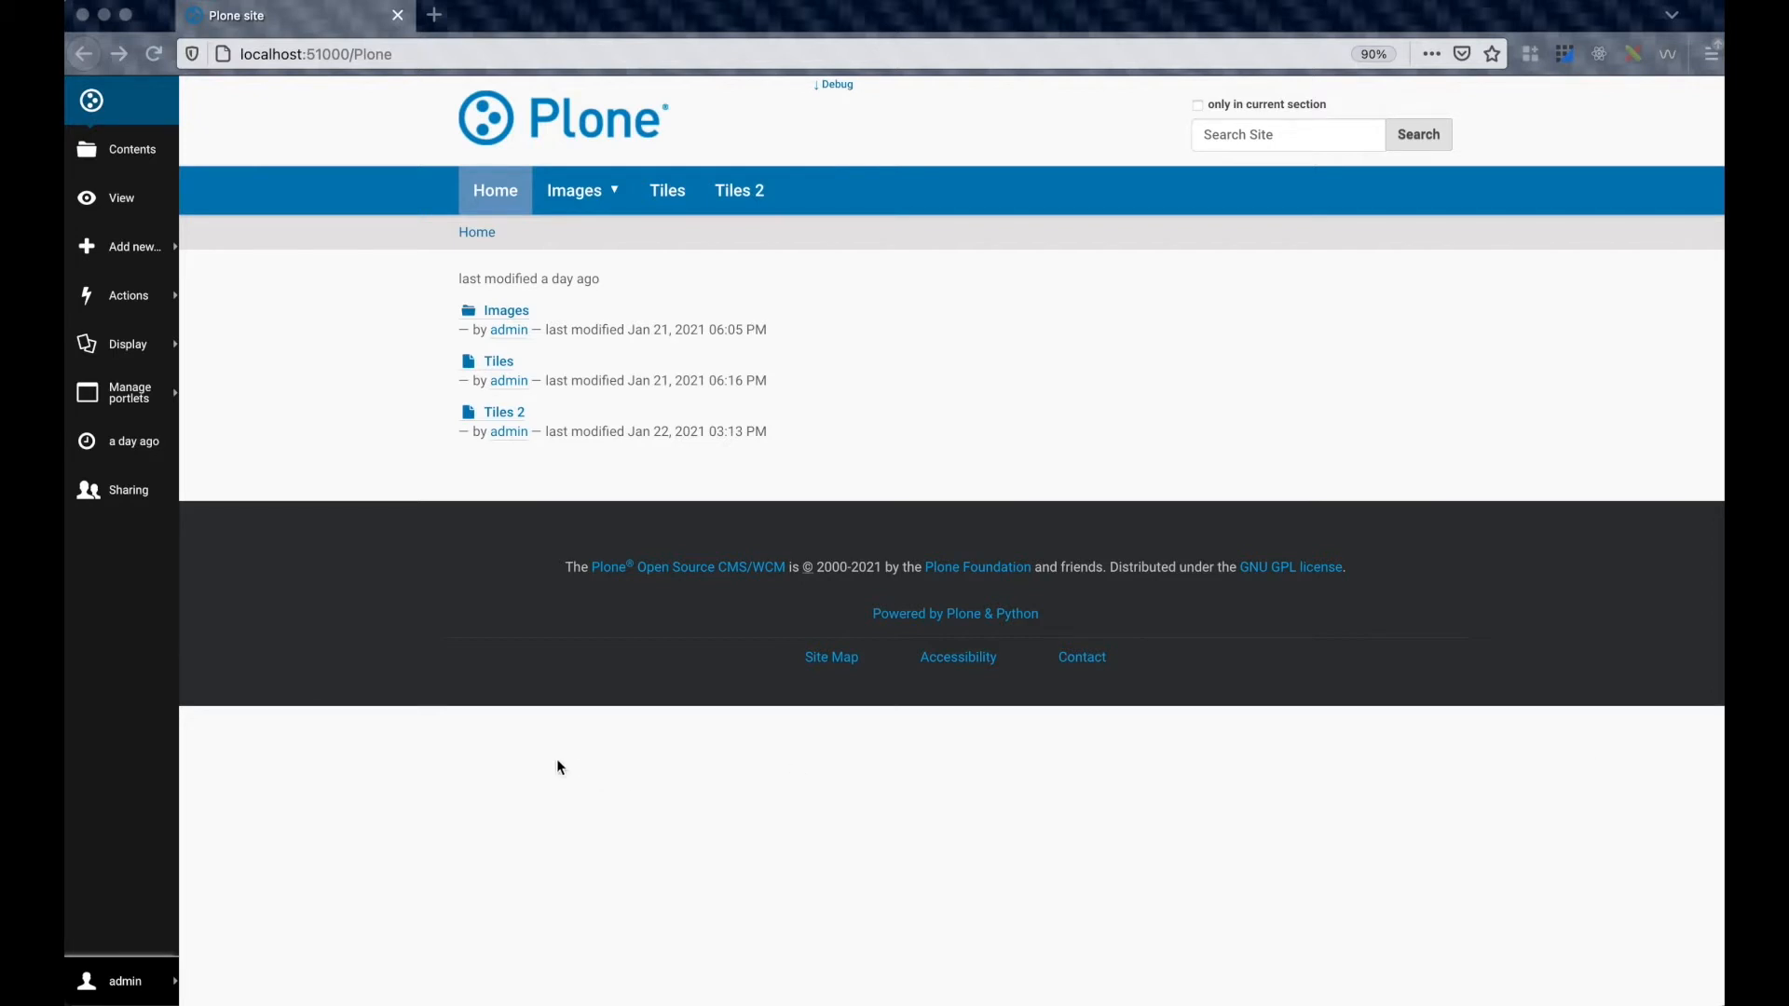
# Install the plone.app.mosaic add-on from the add-ons section of the site setup
pyautogui.click(154, 909)
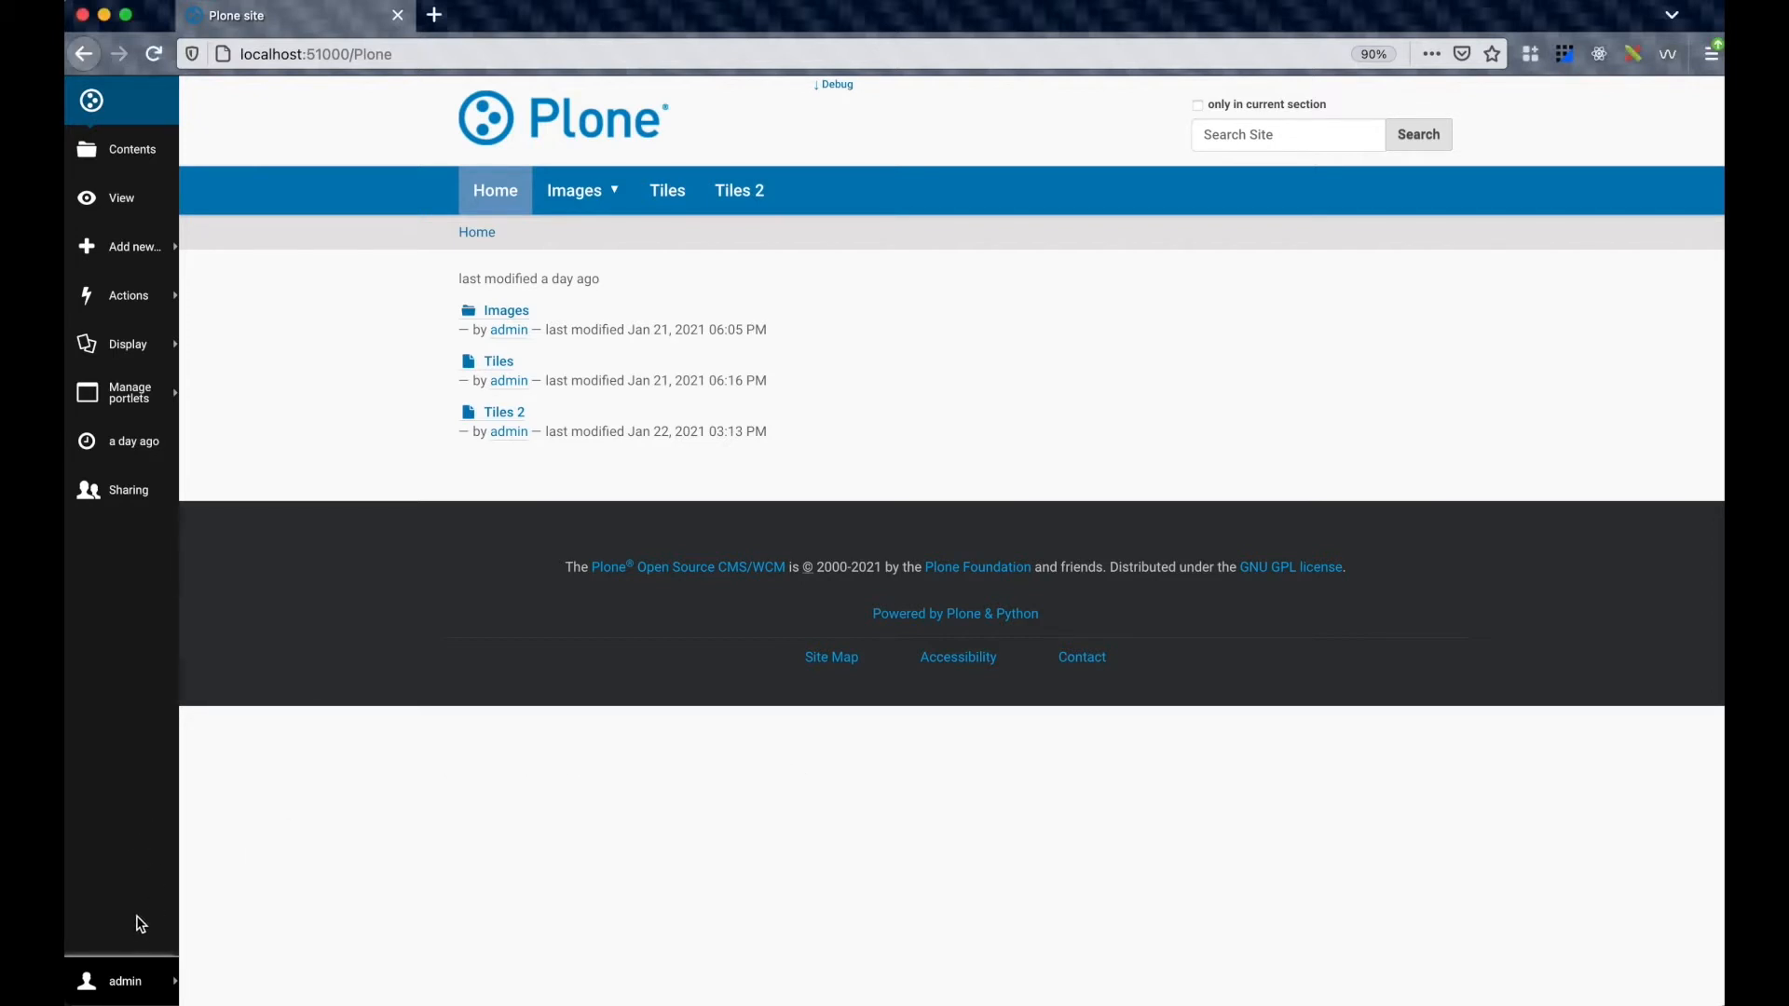
pyautogui.click(135, 978)
pyautogui.click(227, 959)
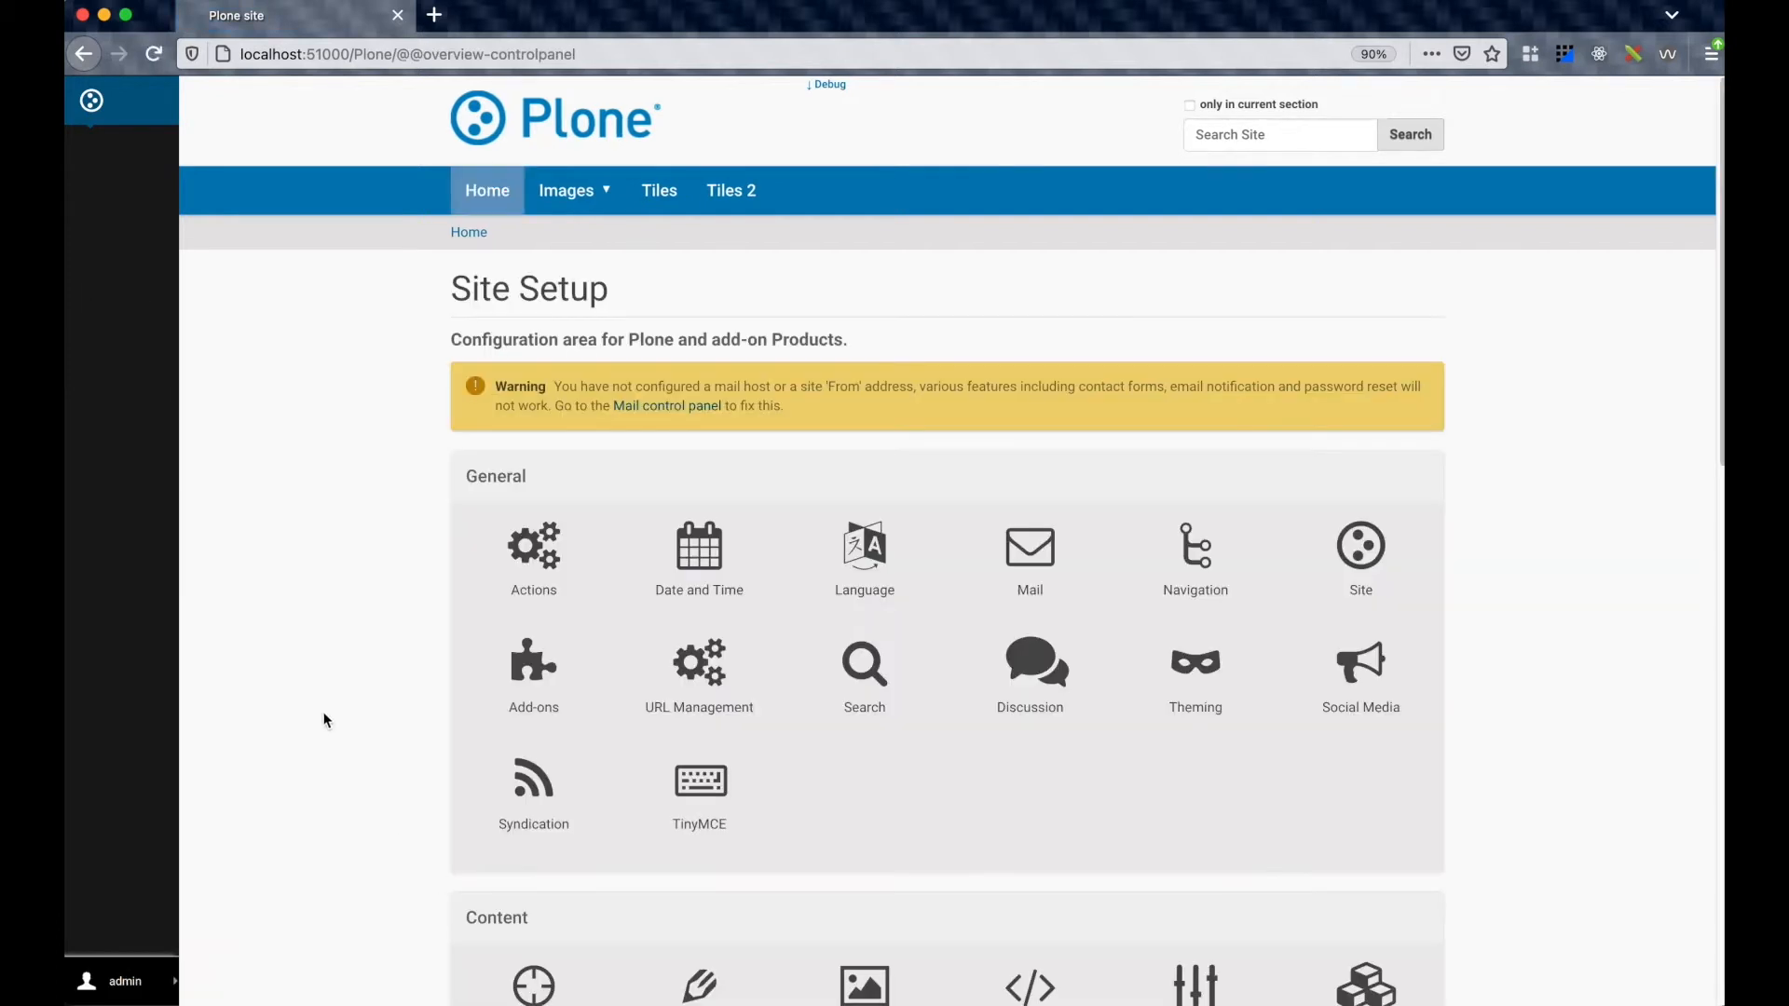
pyautogui.click(529, 672)
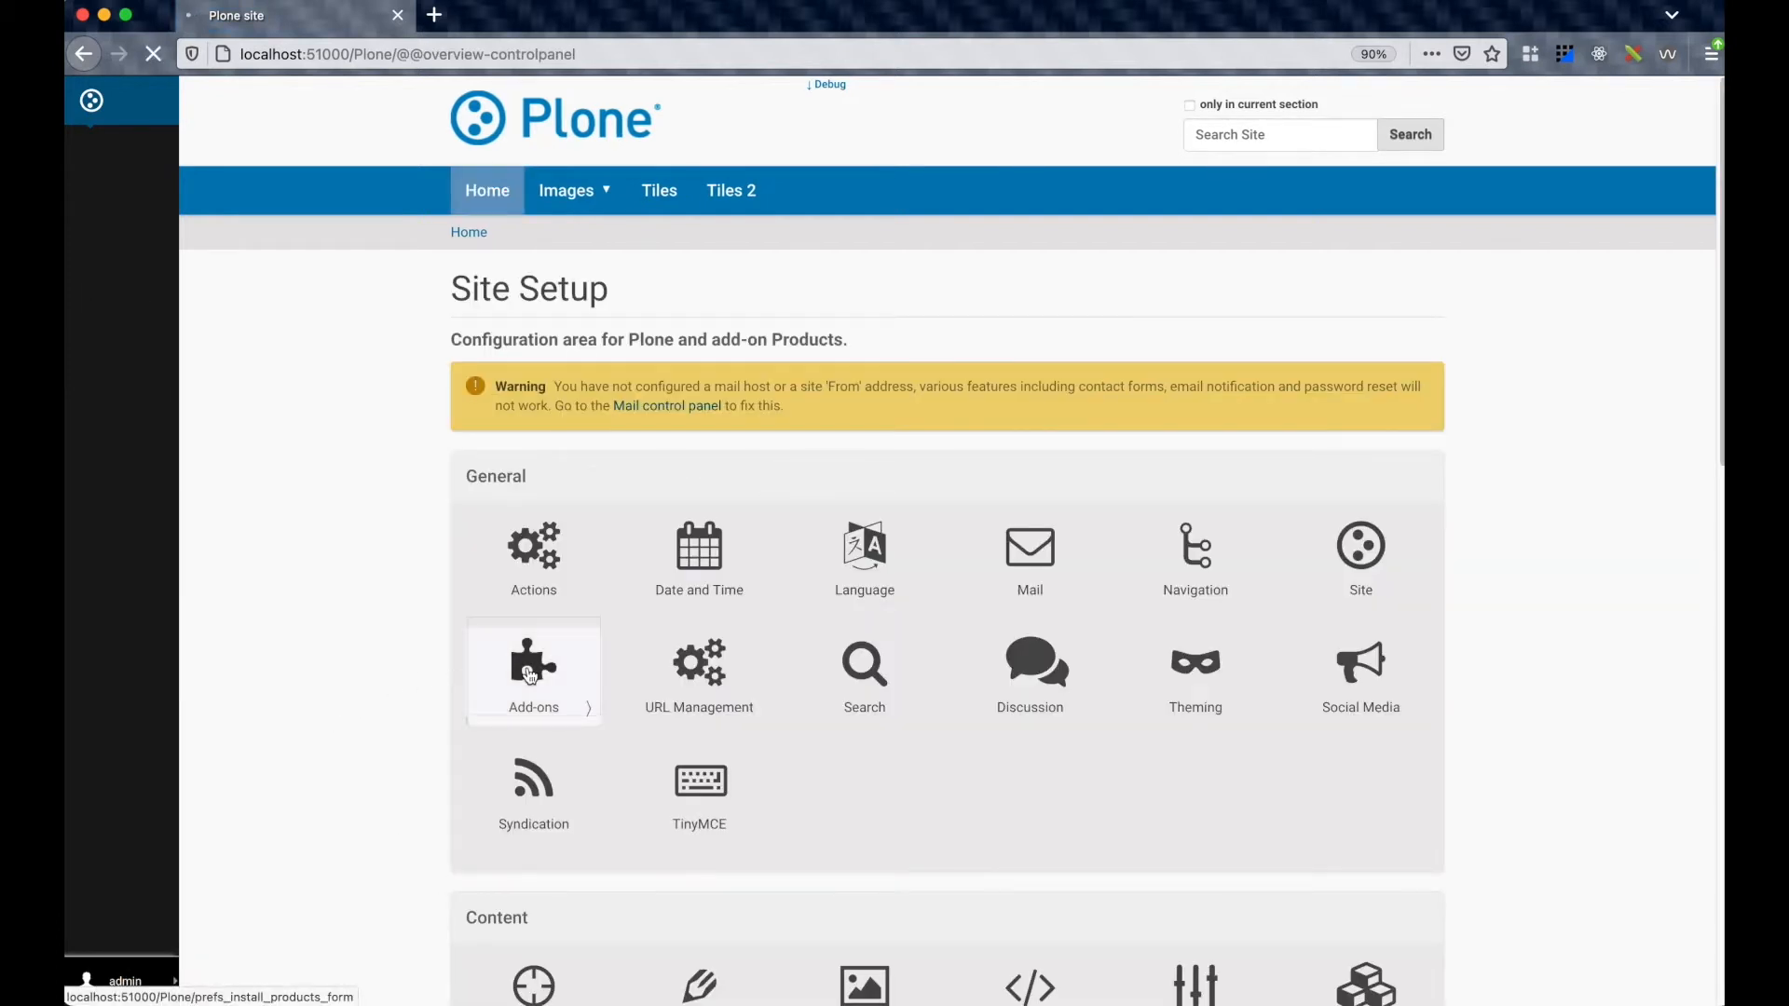
pyautogui.scroll(-1, 886, 727)
pyautogui.click(1124, 781)
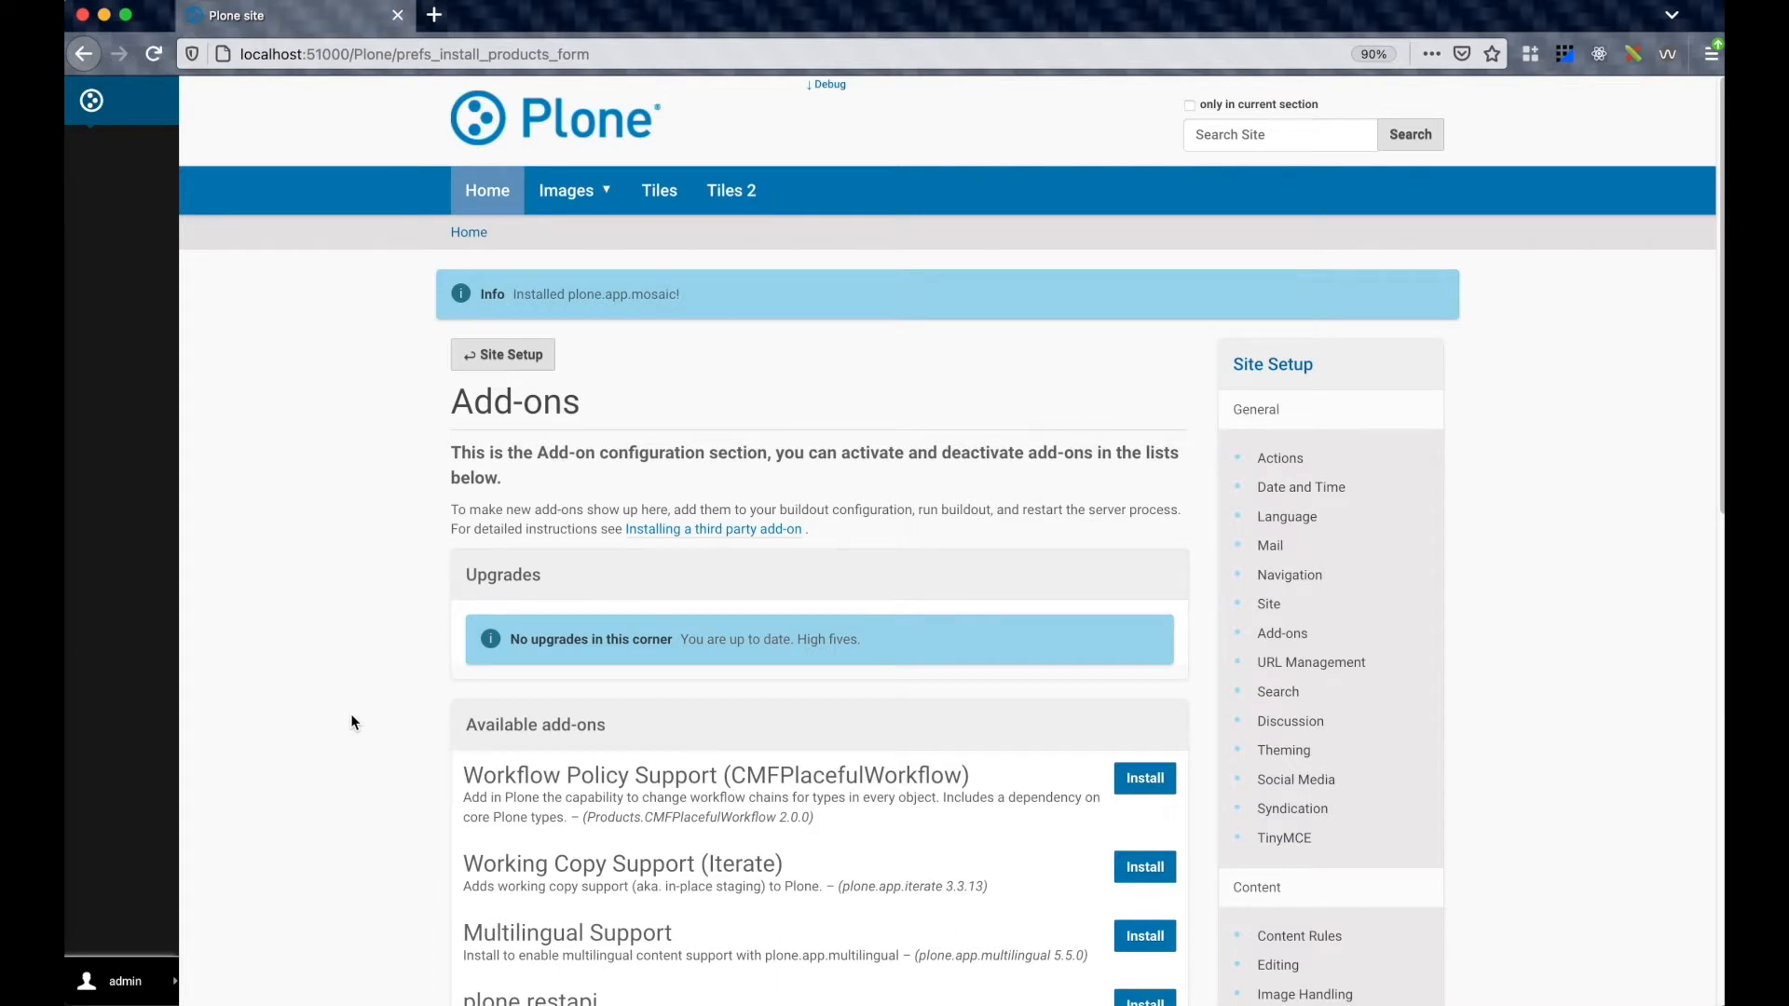
# Create and save a new page titled "My Test Page" at the site root
pyautogui.click(580, 127)
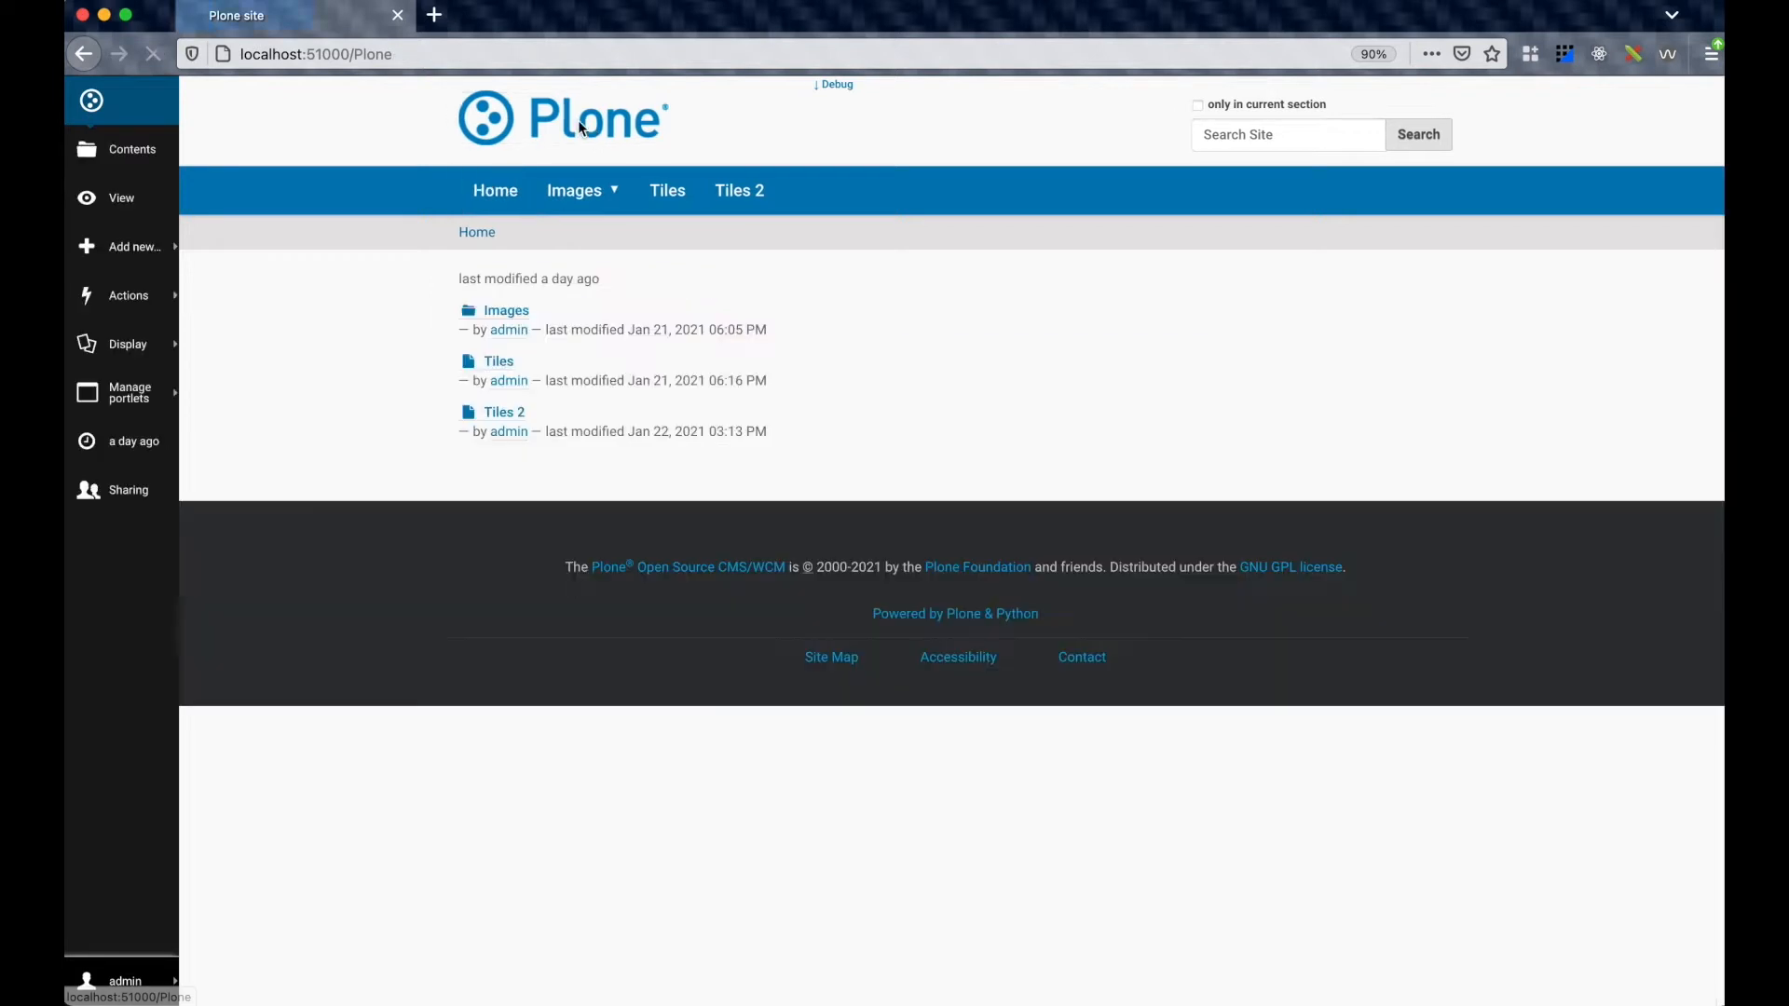
pyautogui.click(102, 248)
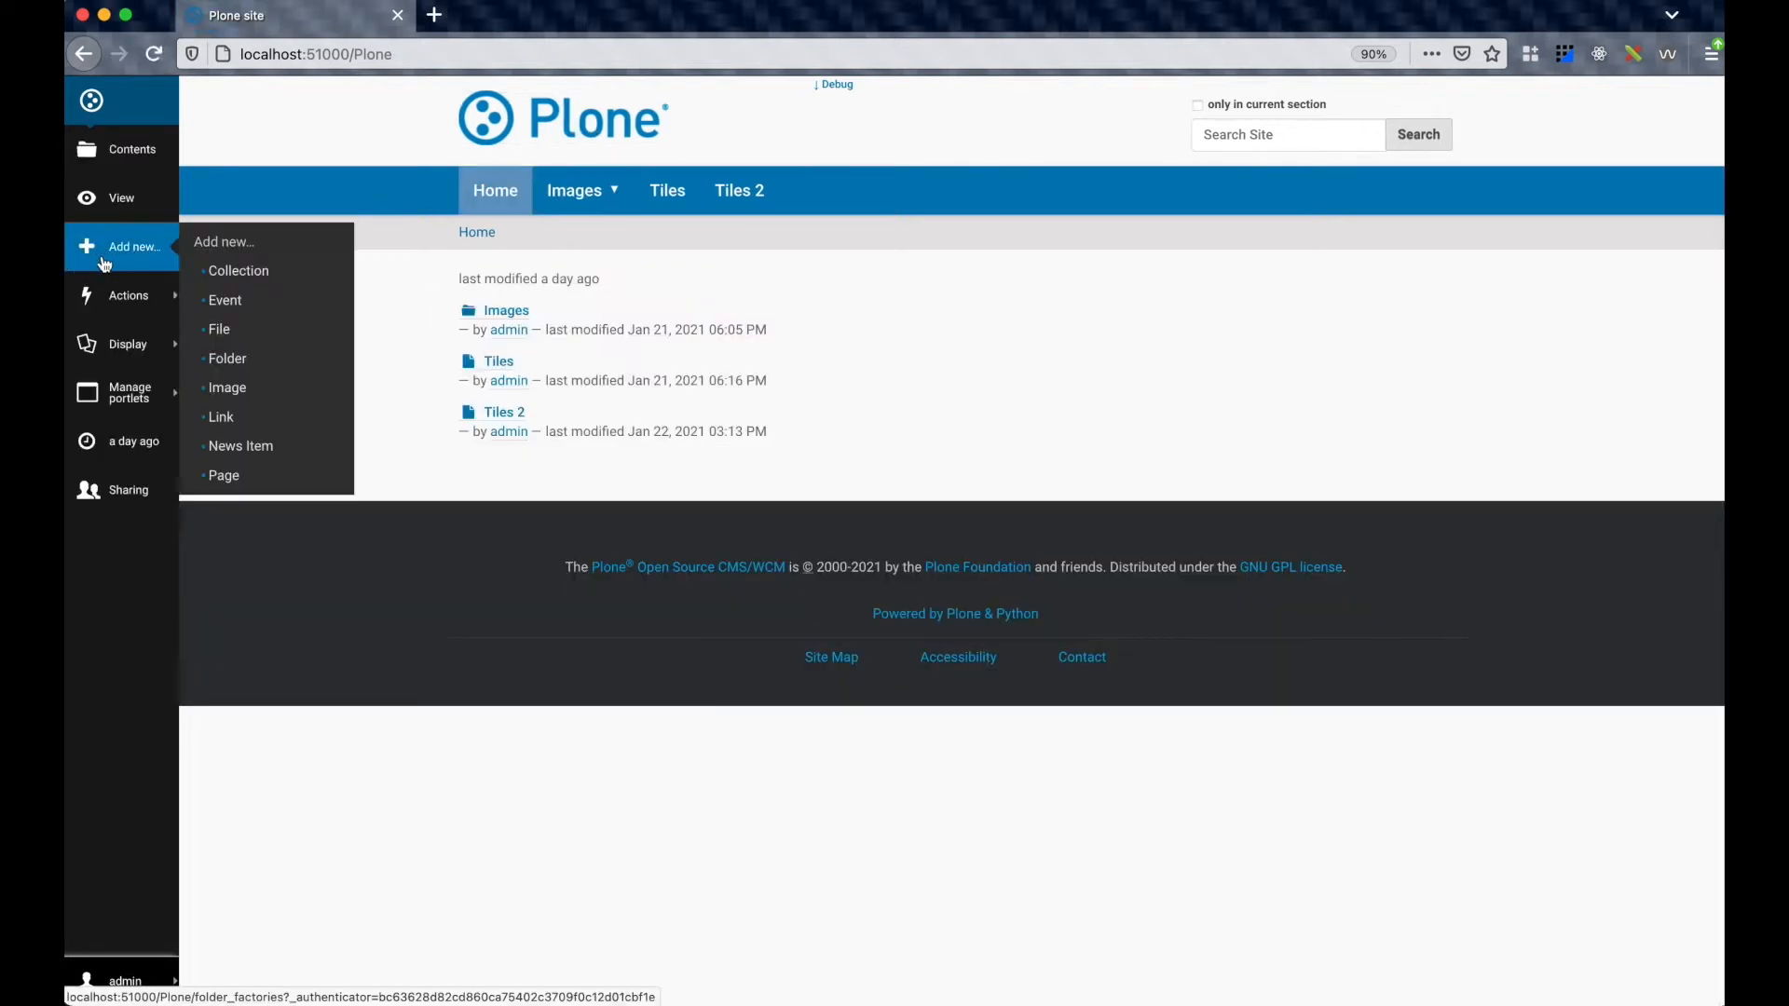
pyautogui.click(257, 481)
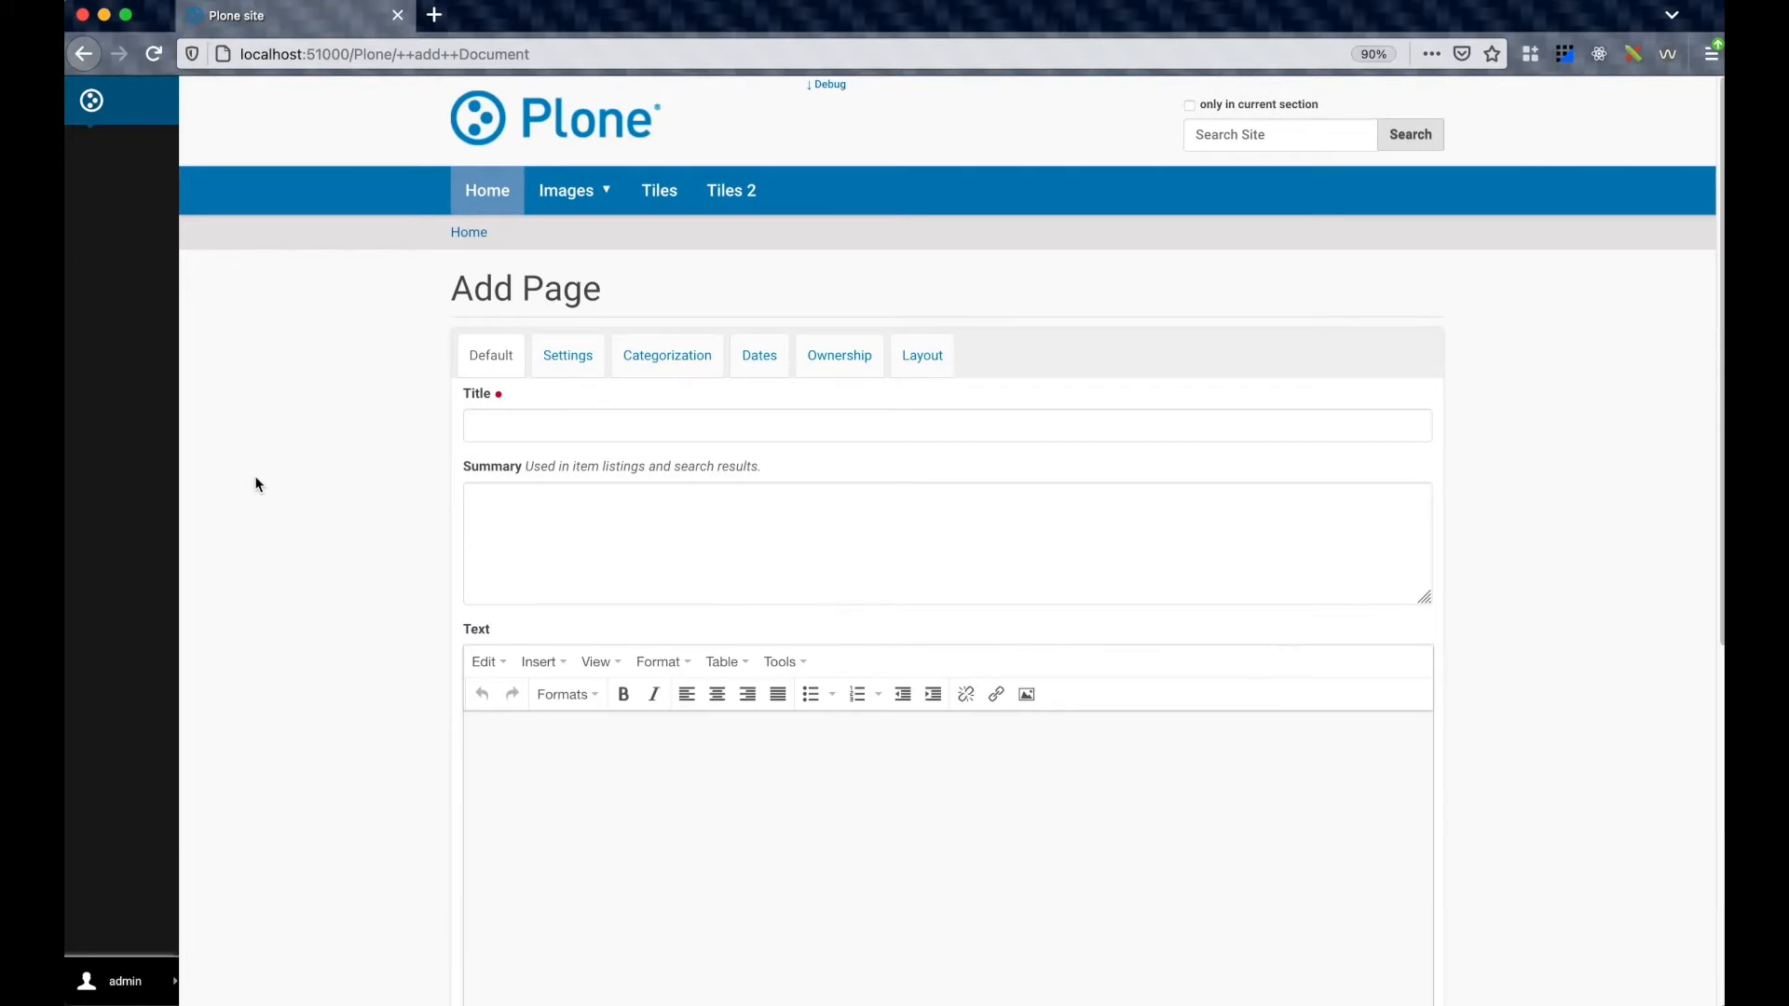
pyautogui.click(497, 431)
pyautogui.write('My Te')
pyautogui.press('Down')
pyautogui.press('Return')
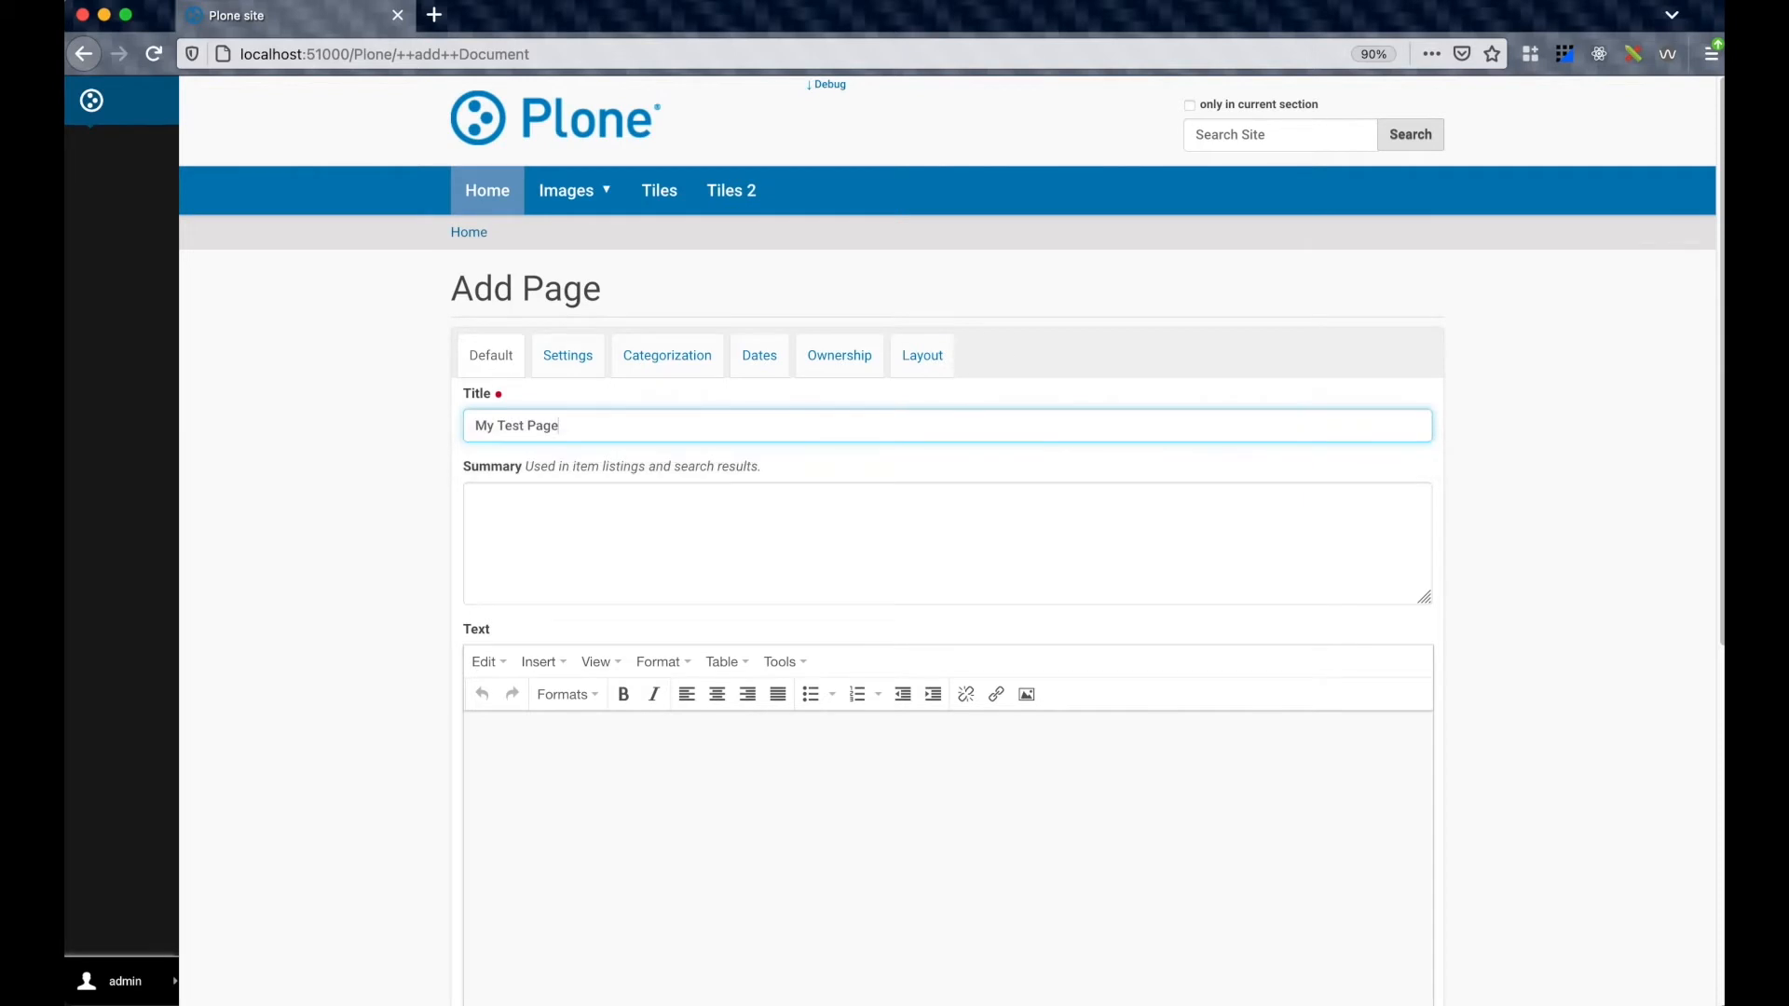
pyautogui.scroll(-5, 388, 606)
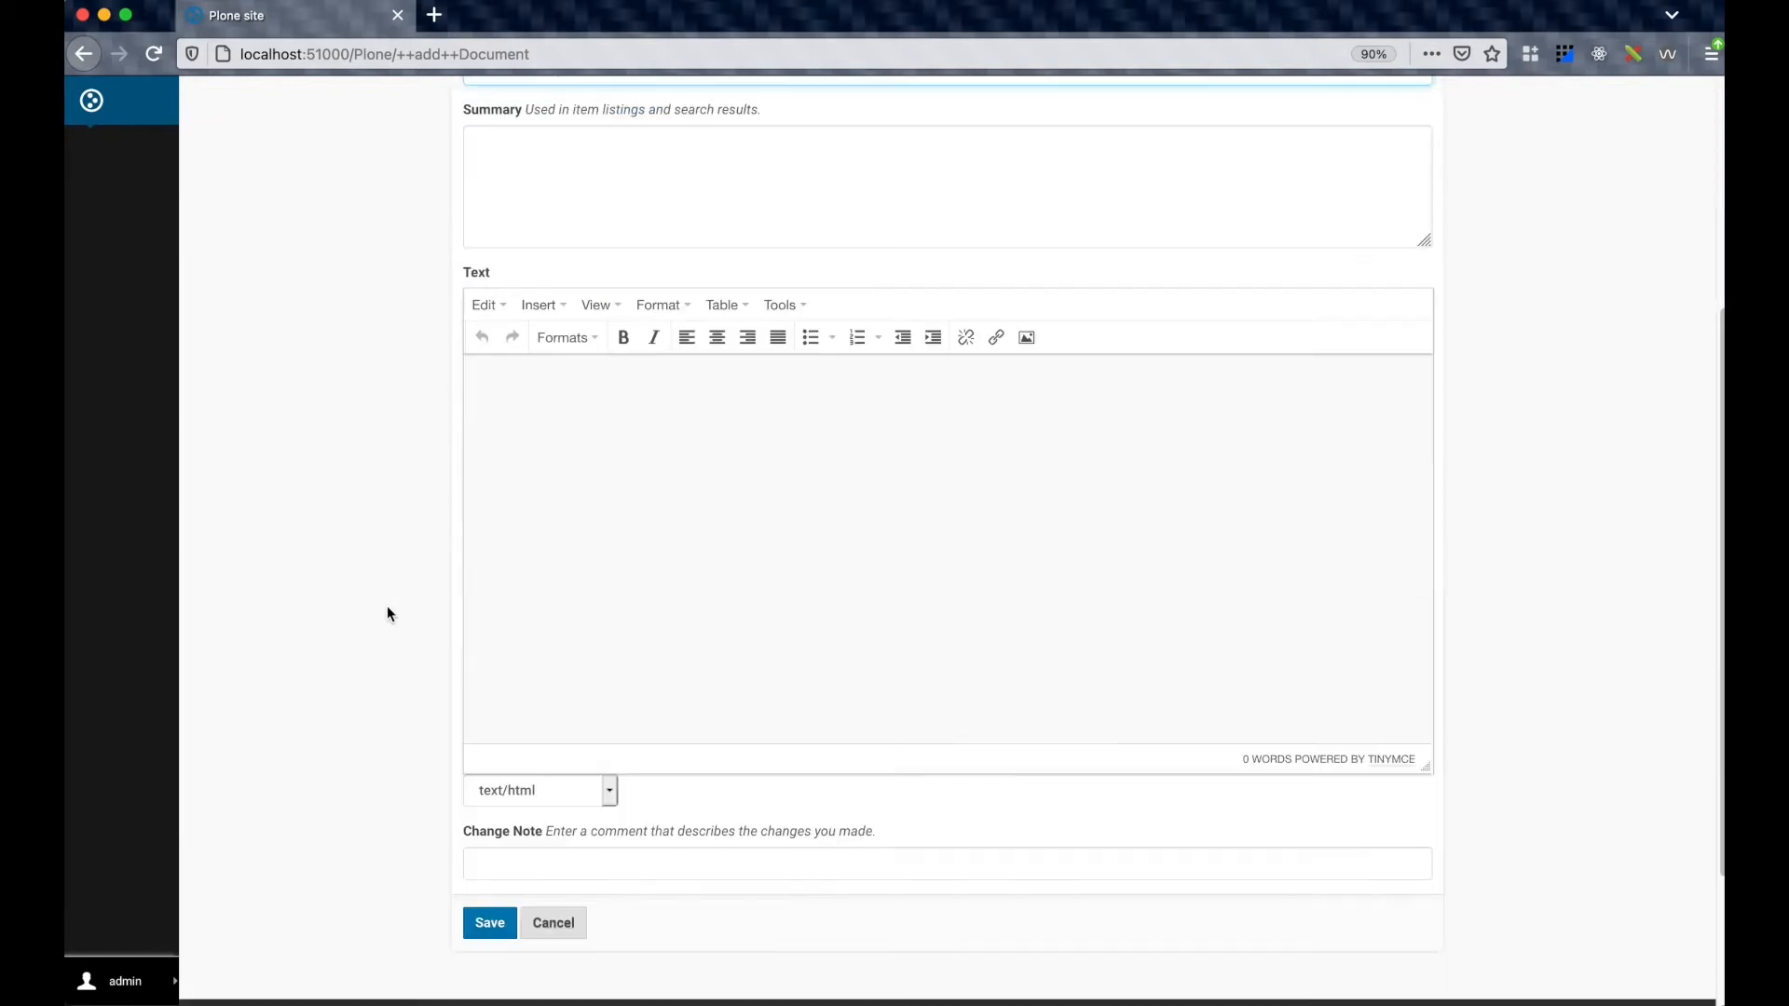
pyautogui.click(482, 891)
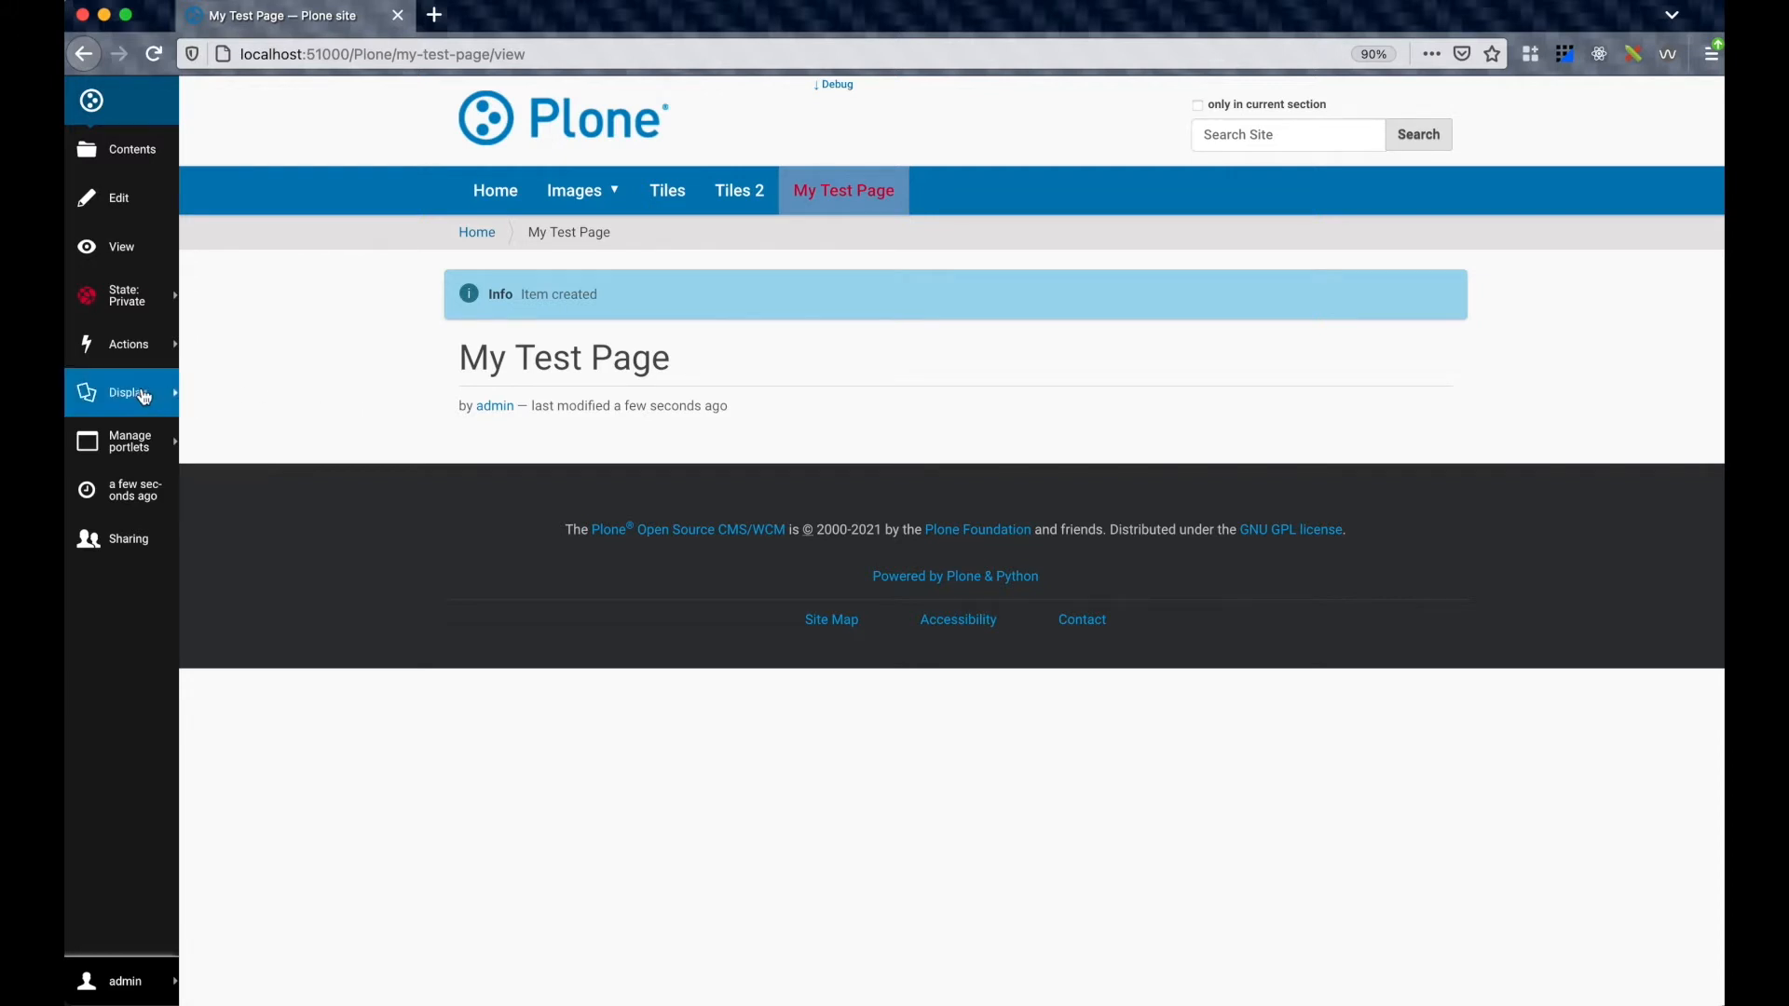
# Switch the page's display to Mosaic layout and start editing it with the Basic content layout
pyautogui.click(112, 402)
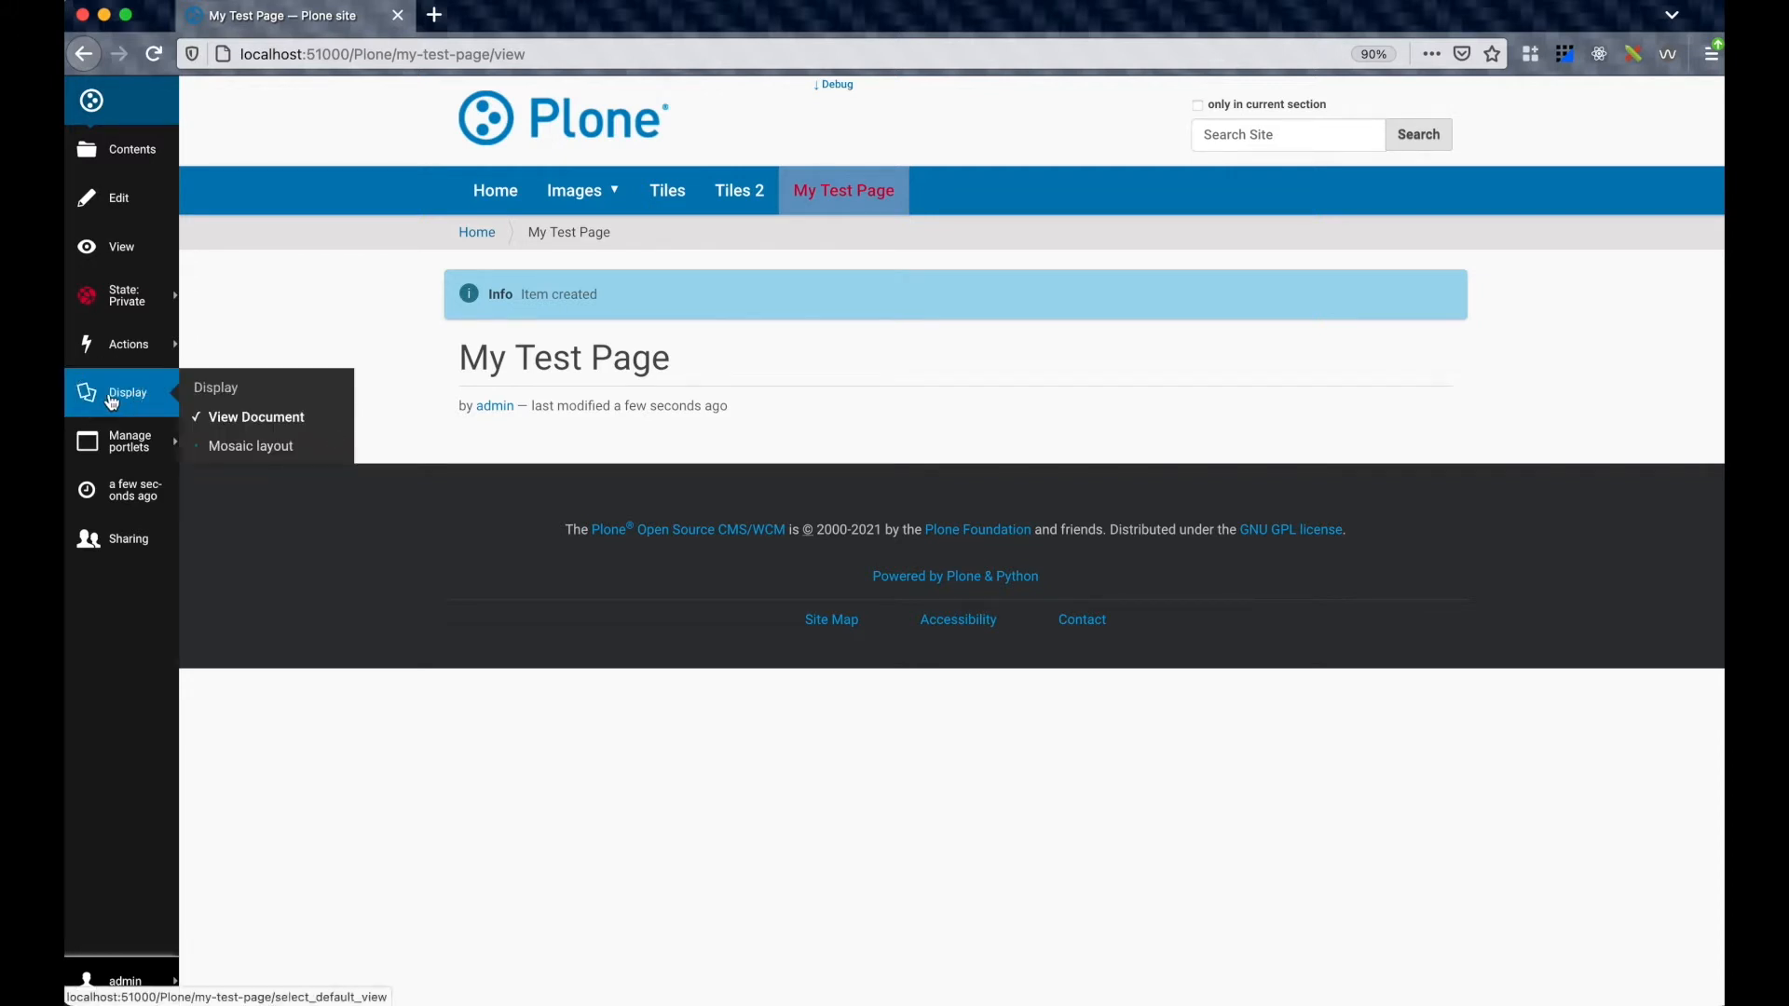
pyautogui.click(282, 452)
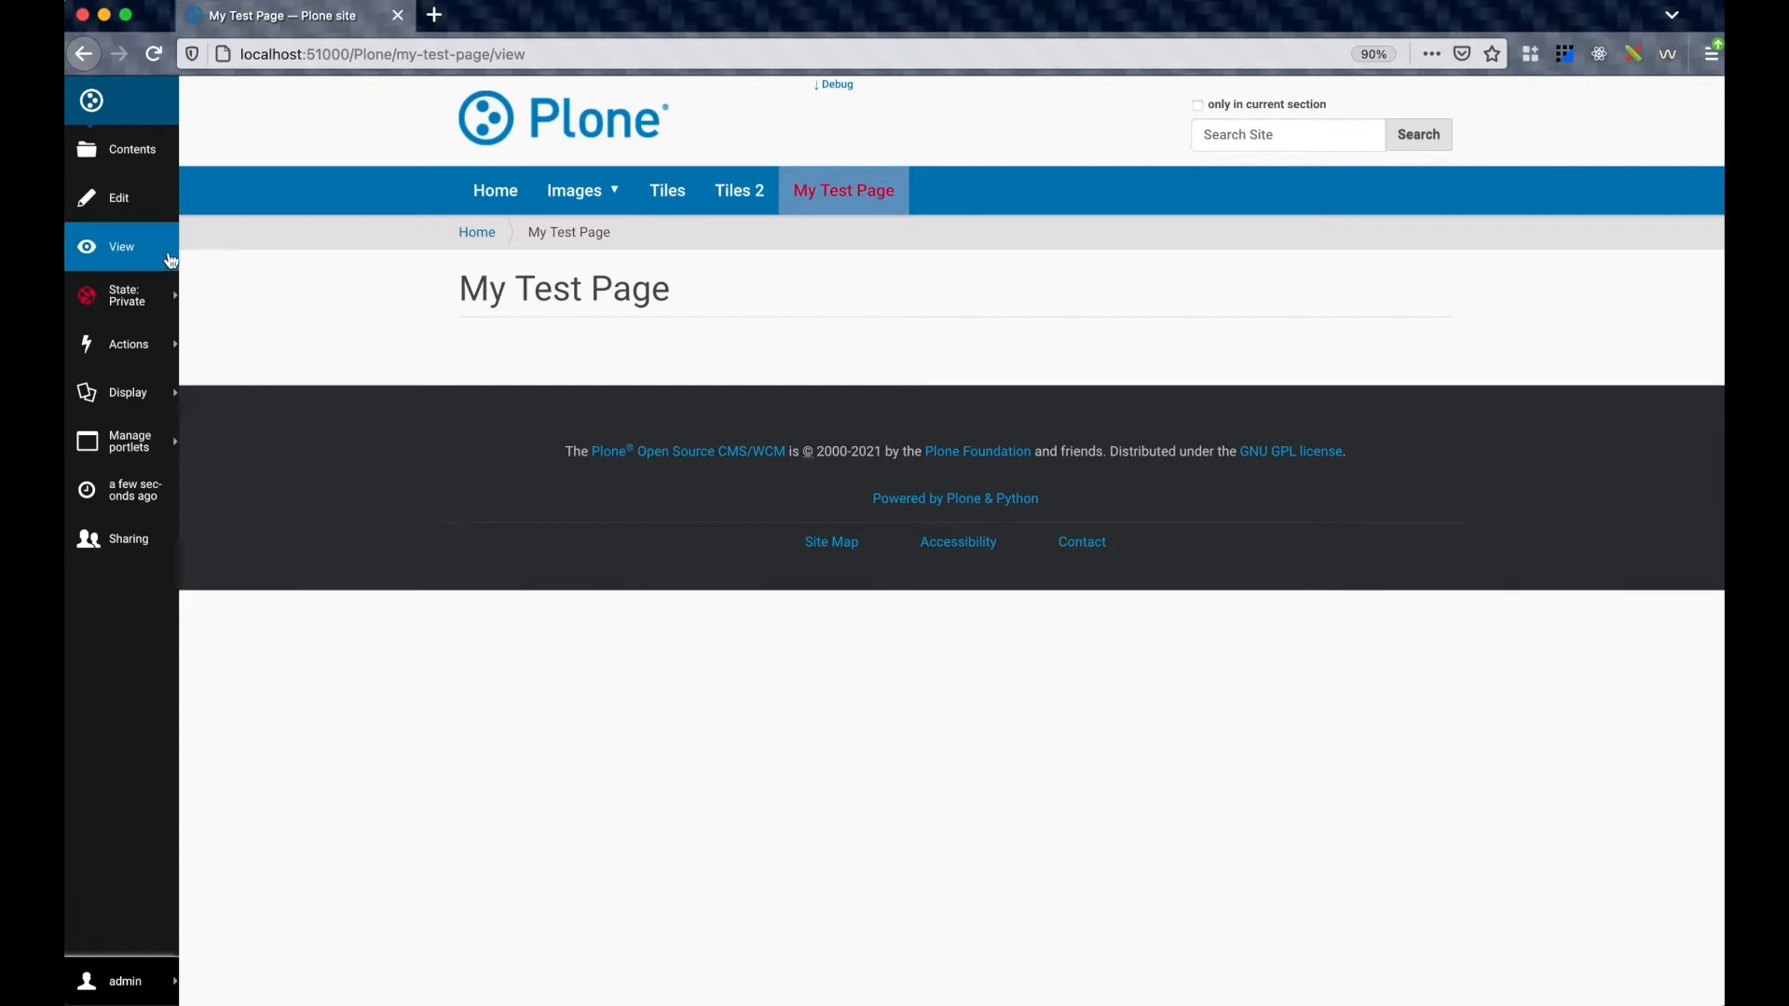
pyautogui.click(139, 207)
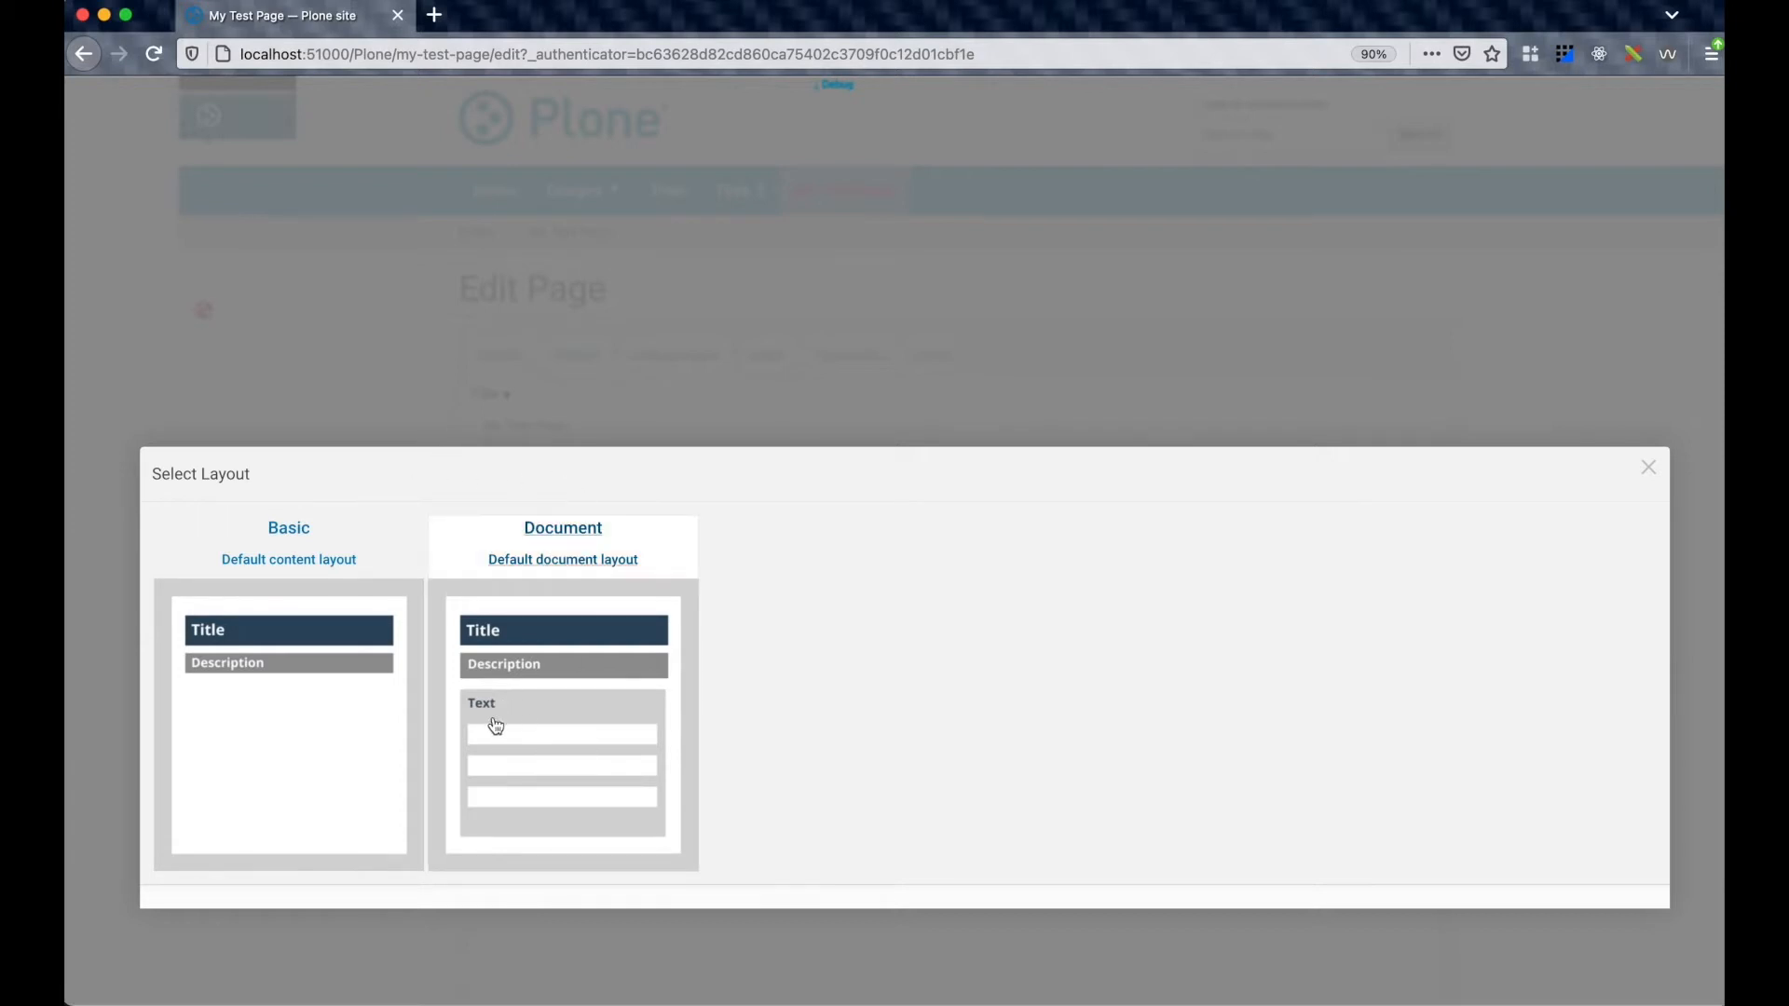
pyautogui.click(298, 697)
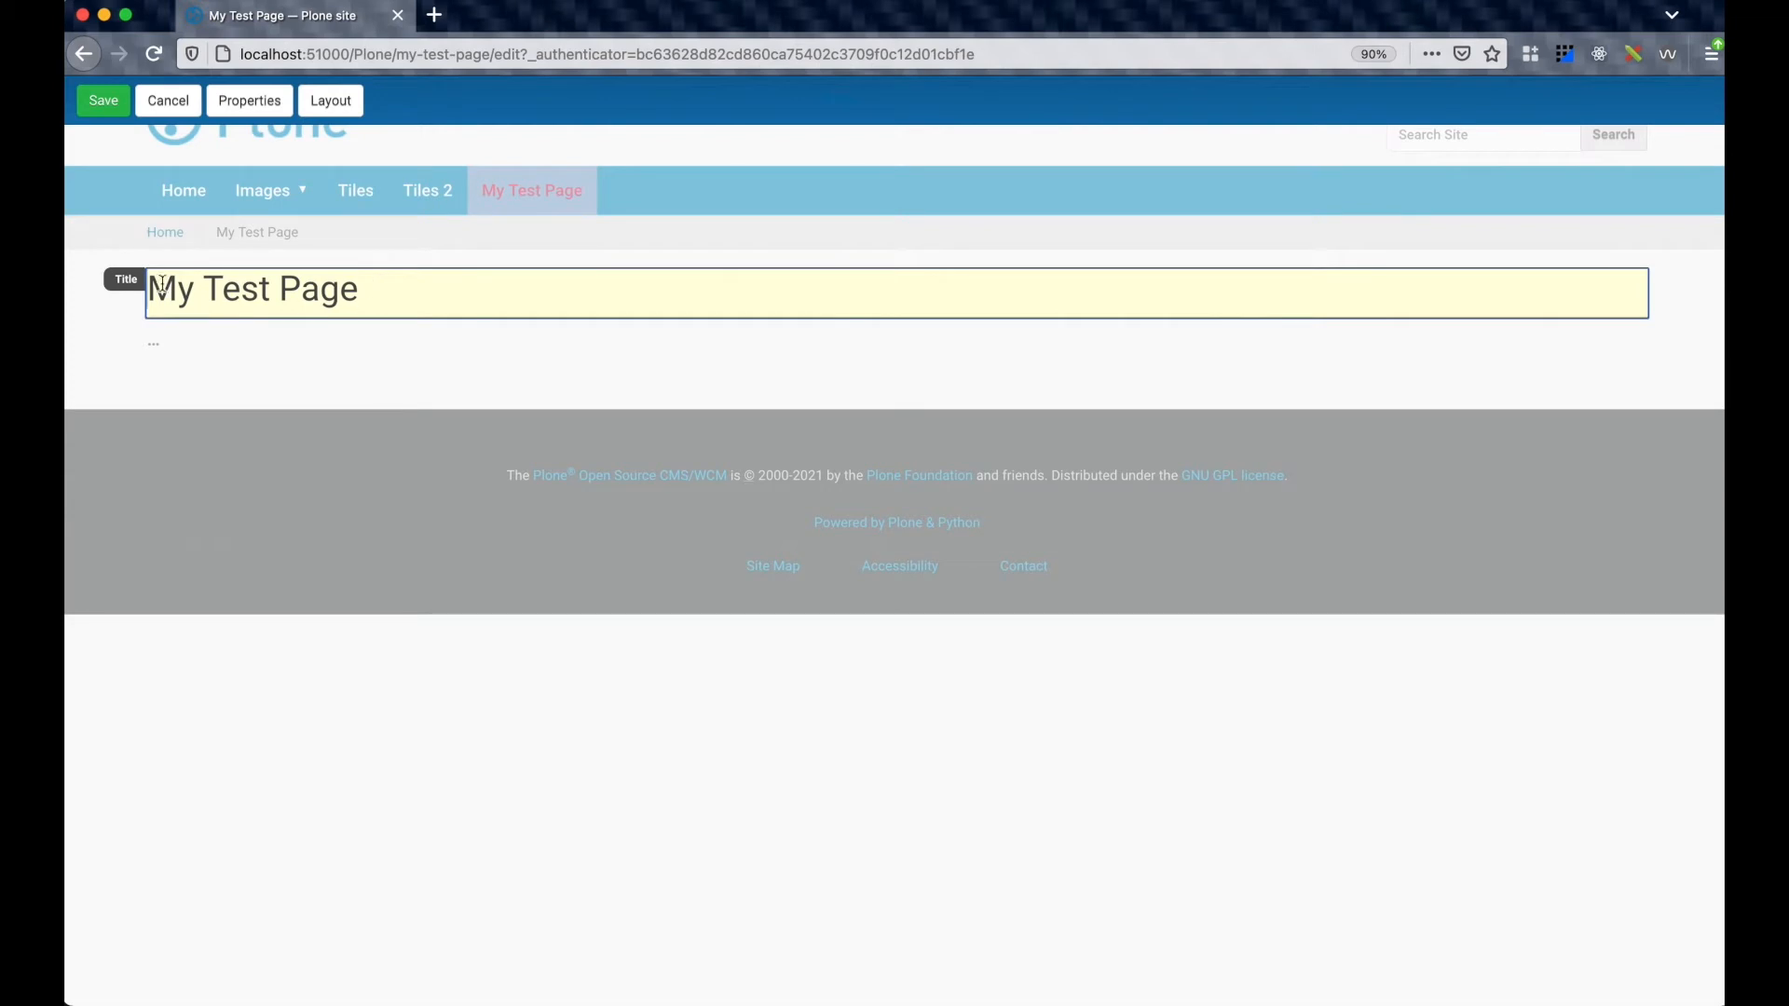
# Make the page's layout customizable in the Mosaic editor
pyautogui.click(210, 343)
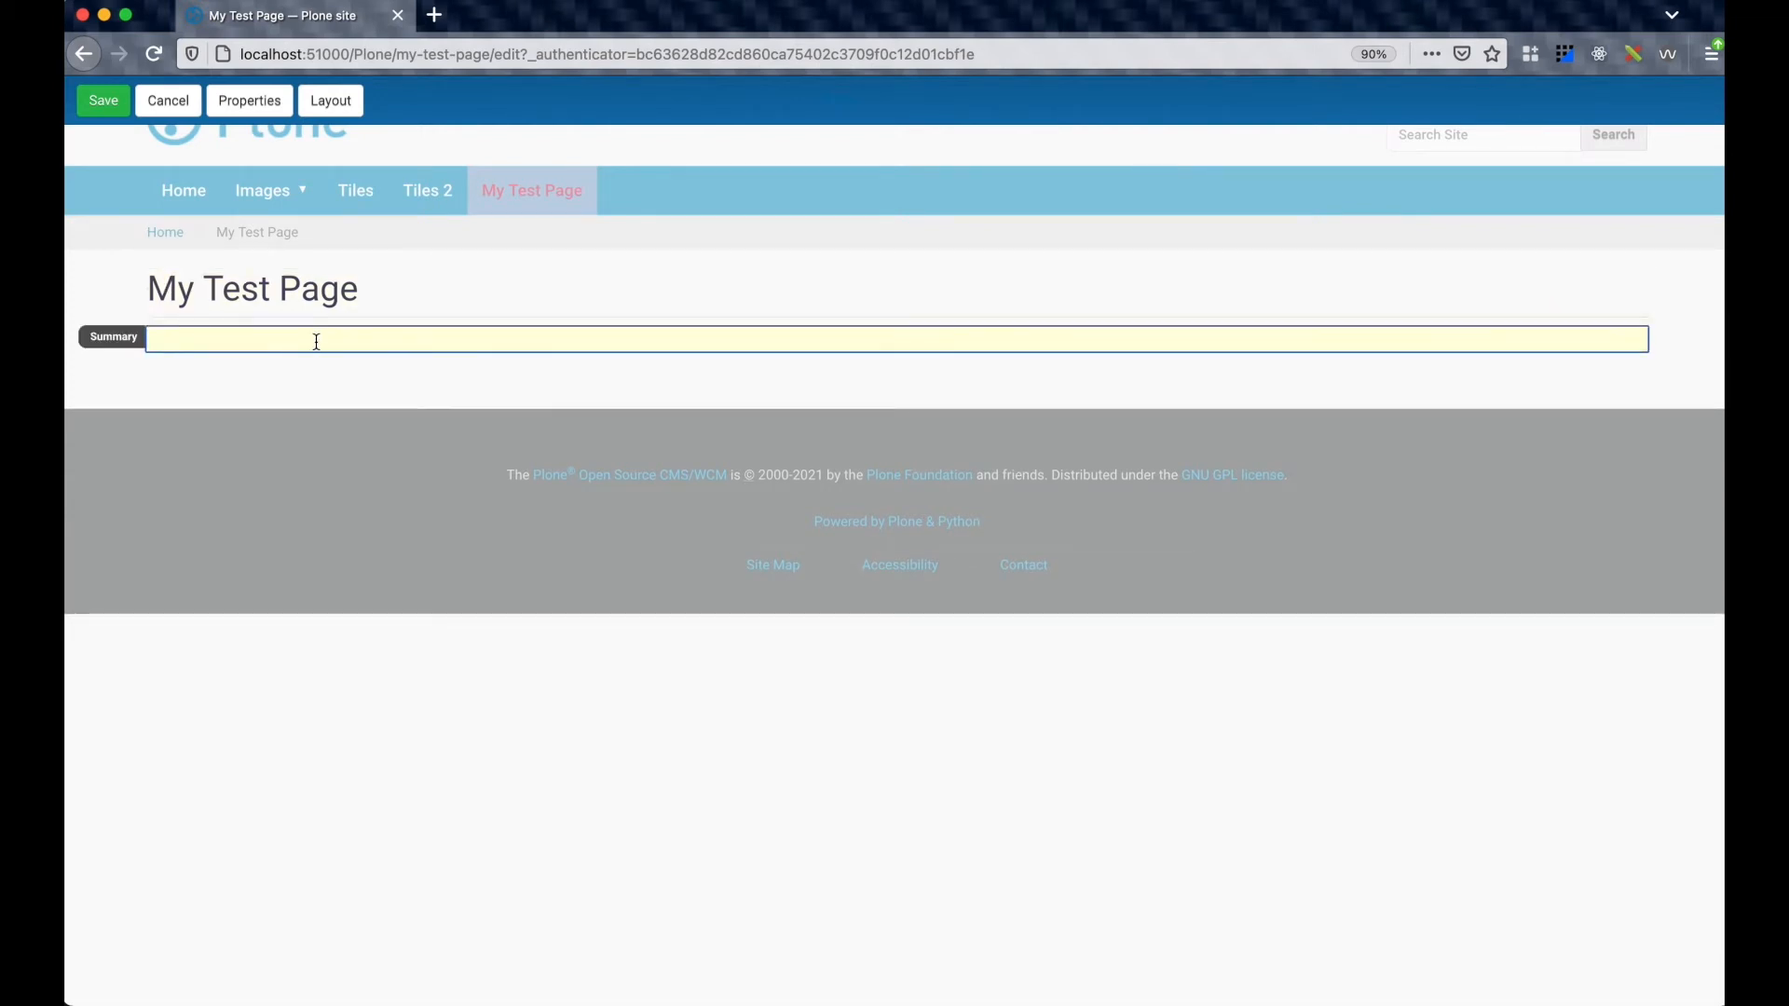
pyautogui.click(336, 100)
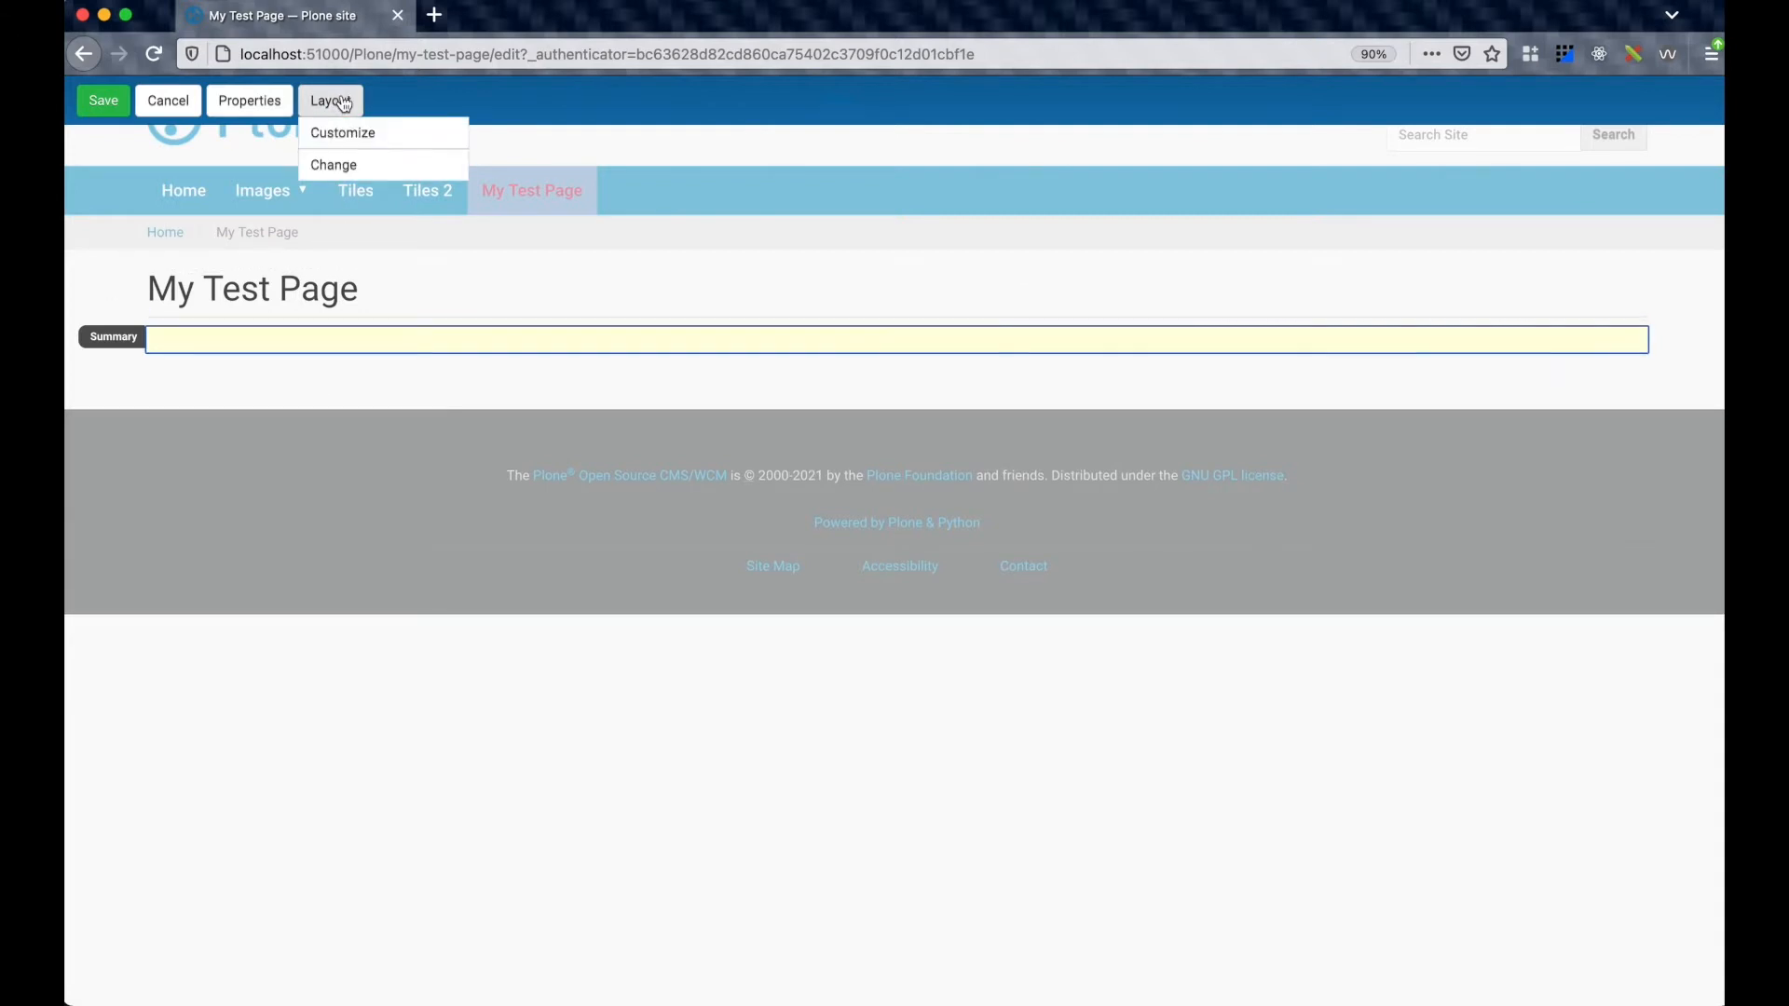
pyautogui.click(345, 133)
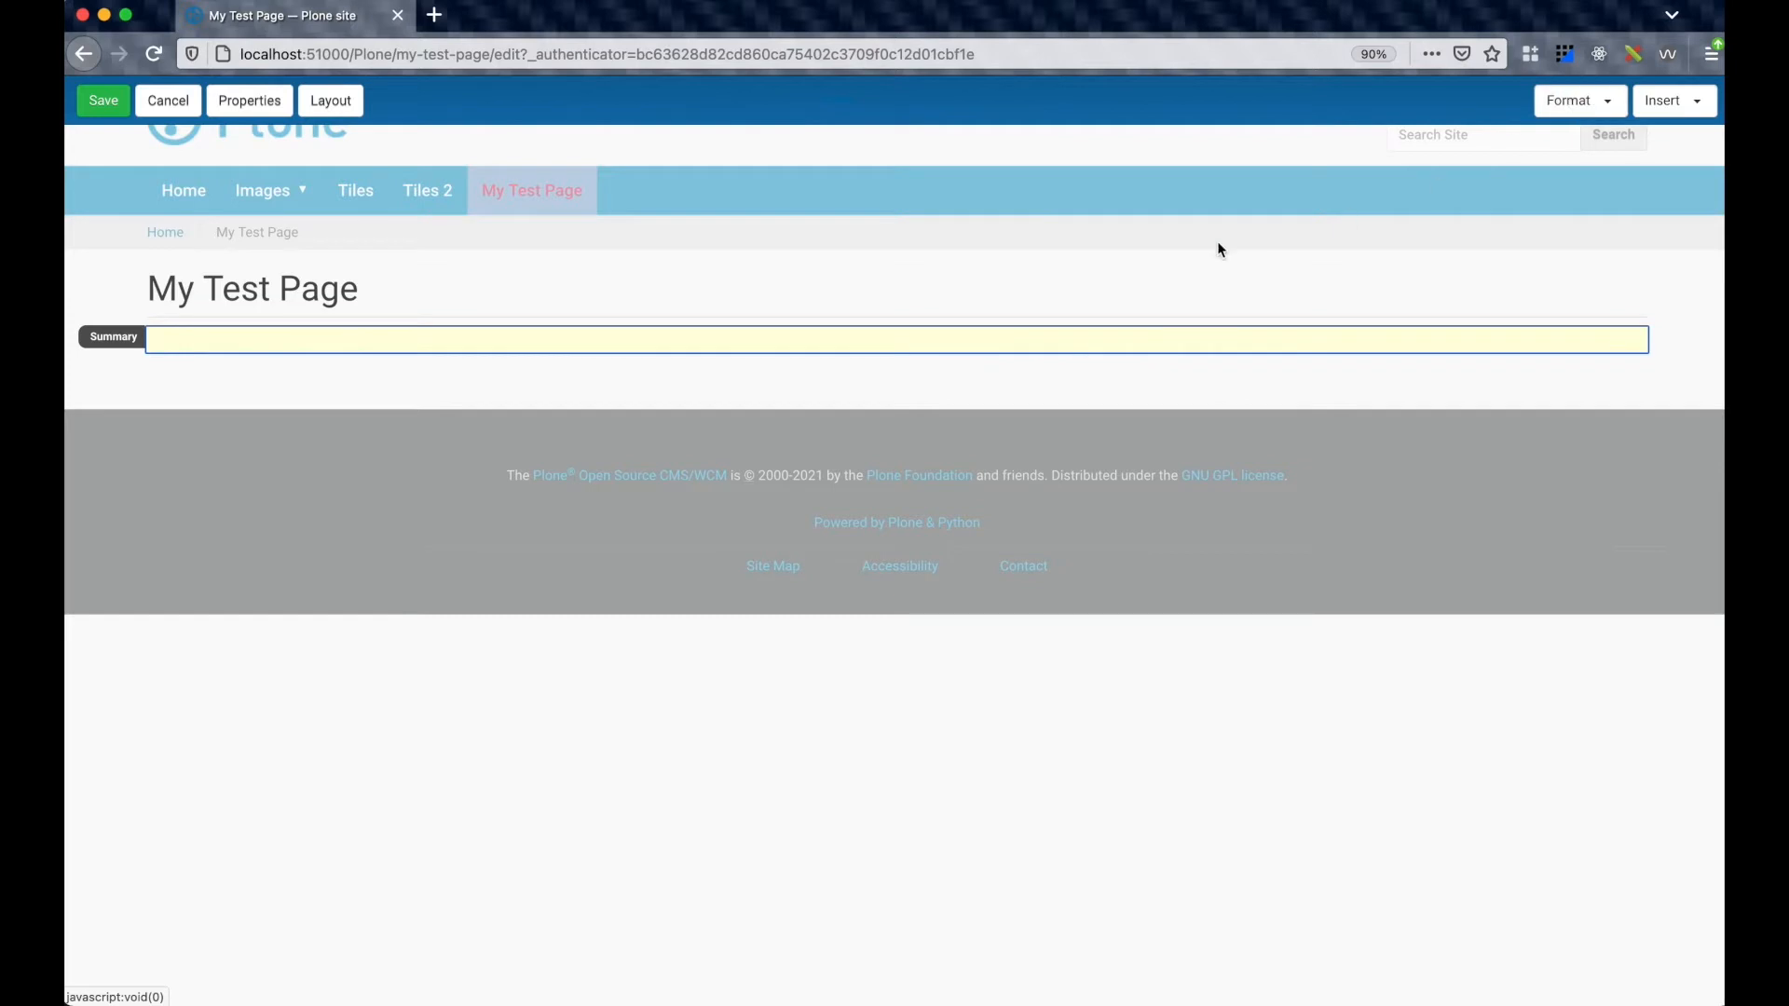
# Delete the title and summary tiles from the page layout
pyautogui.click(942, 295)
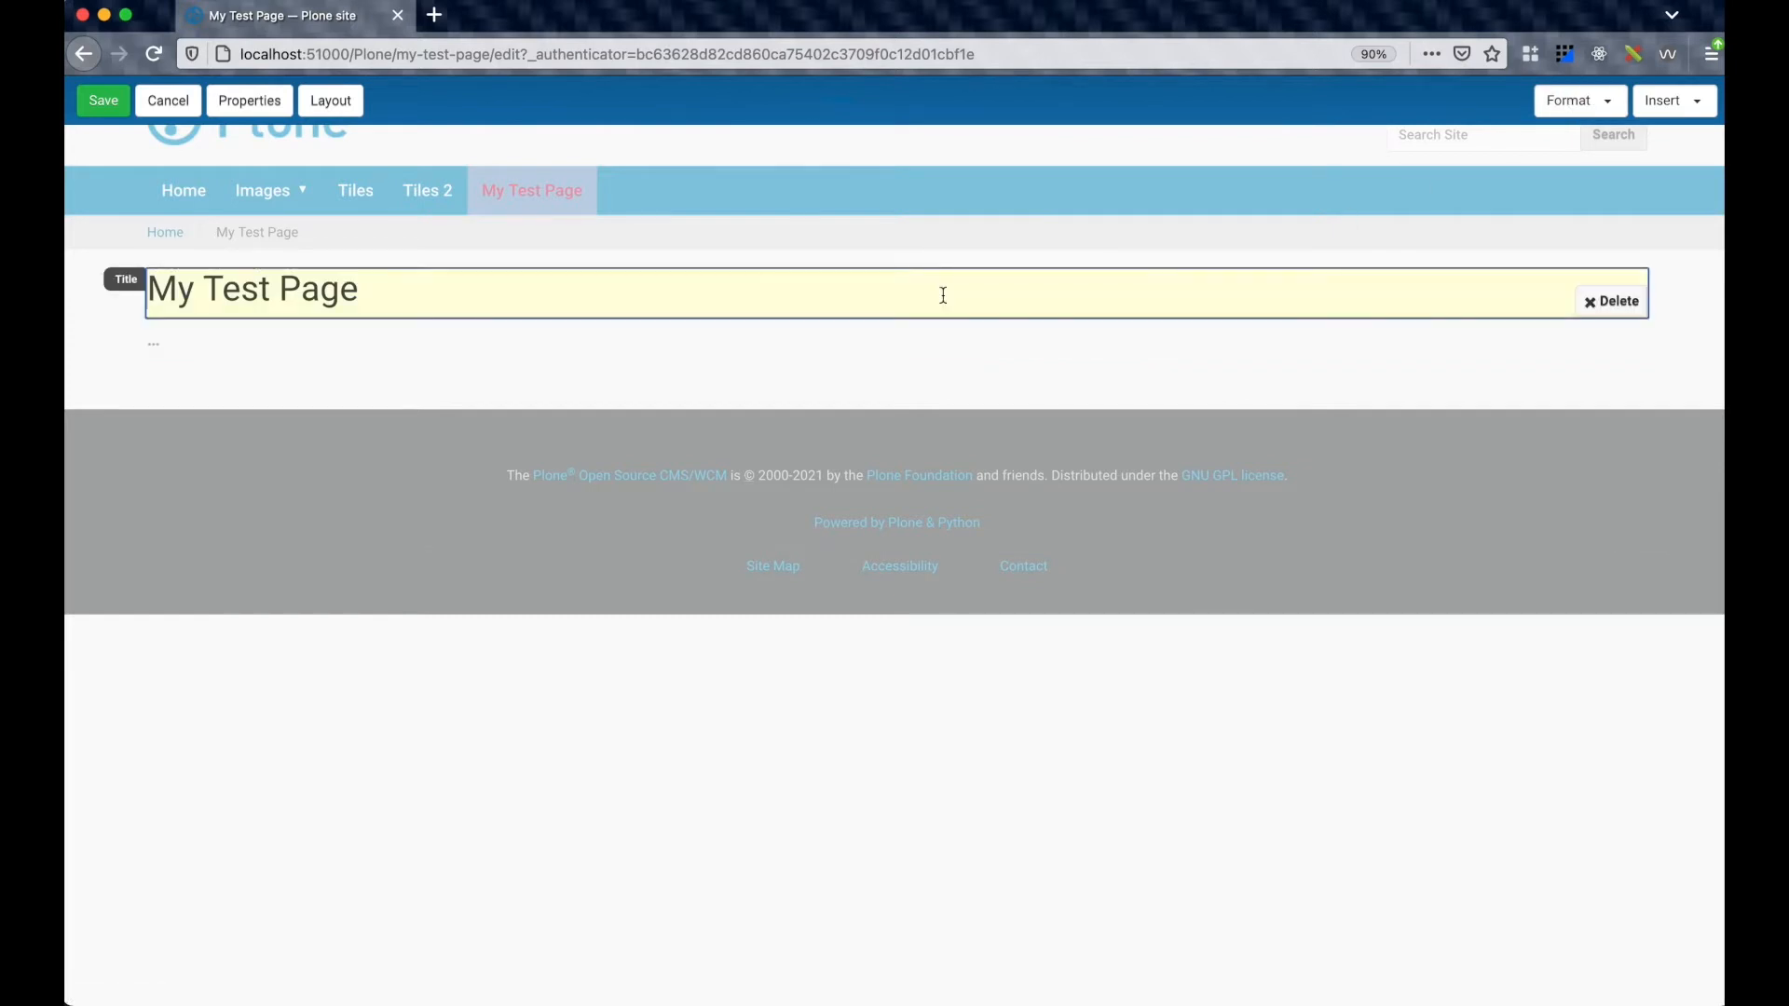
pyautogui.click(1626, 307)
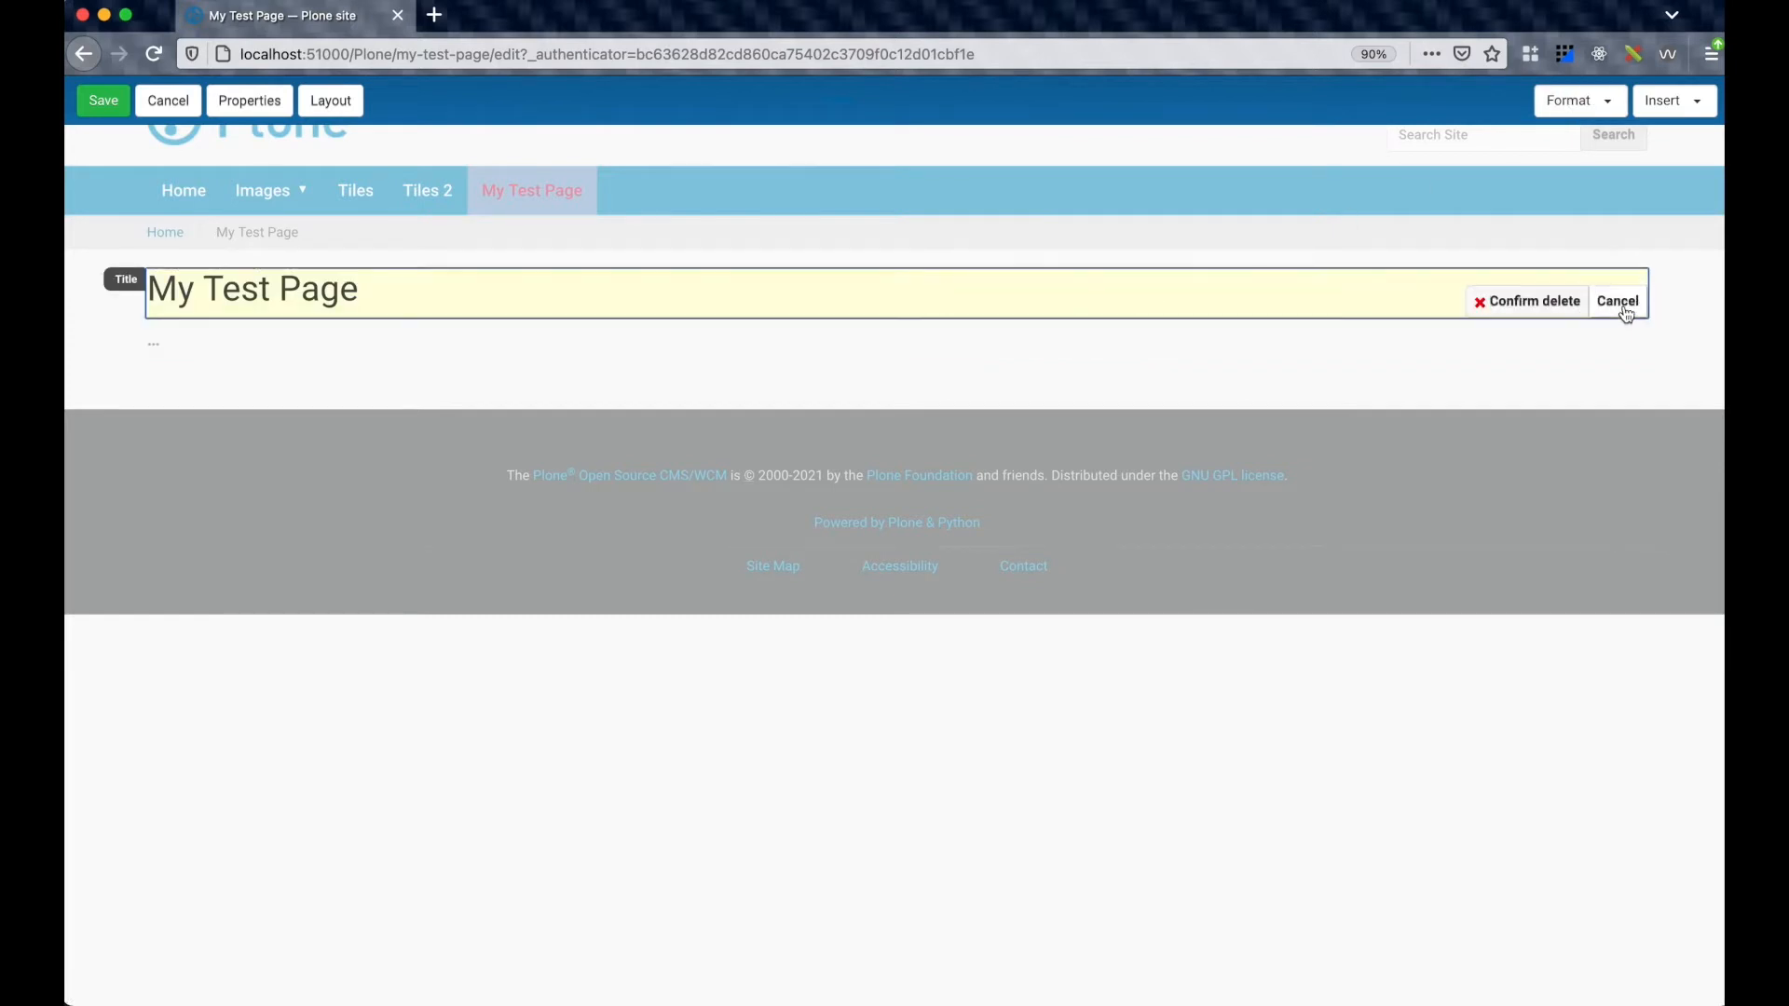
pyautogui.click(1528, 303)
pyautogui.click(952, 279)
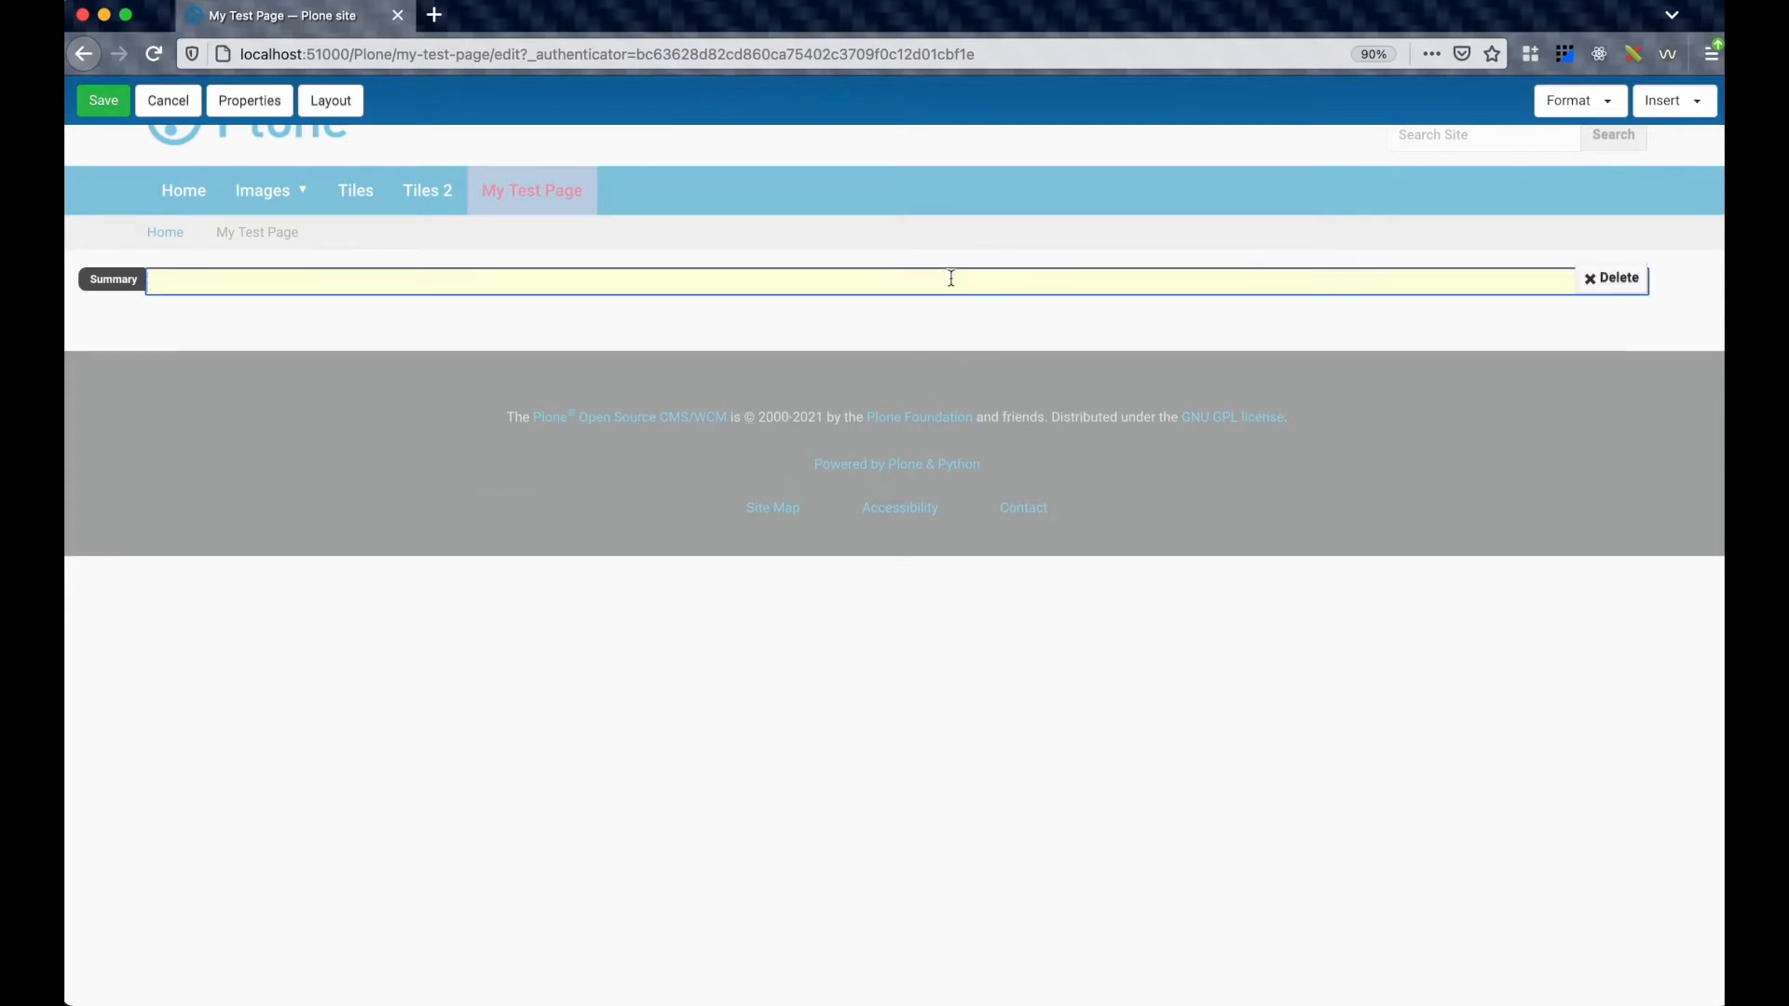
pyautogui.click(1610, 278)
pyautogui.click(1514, 289)
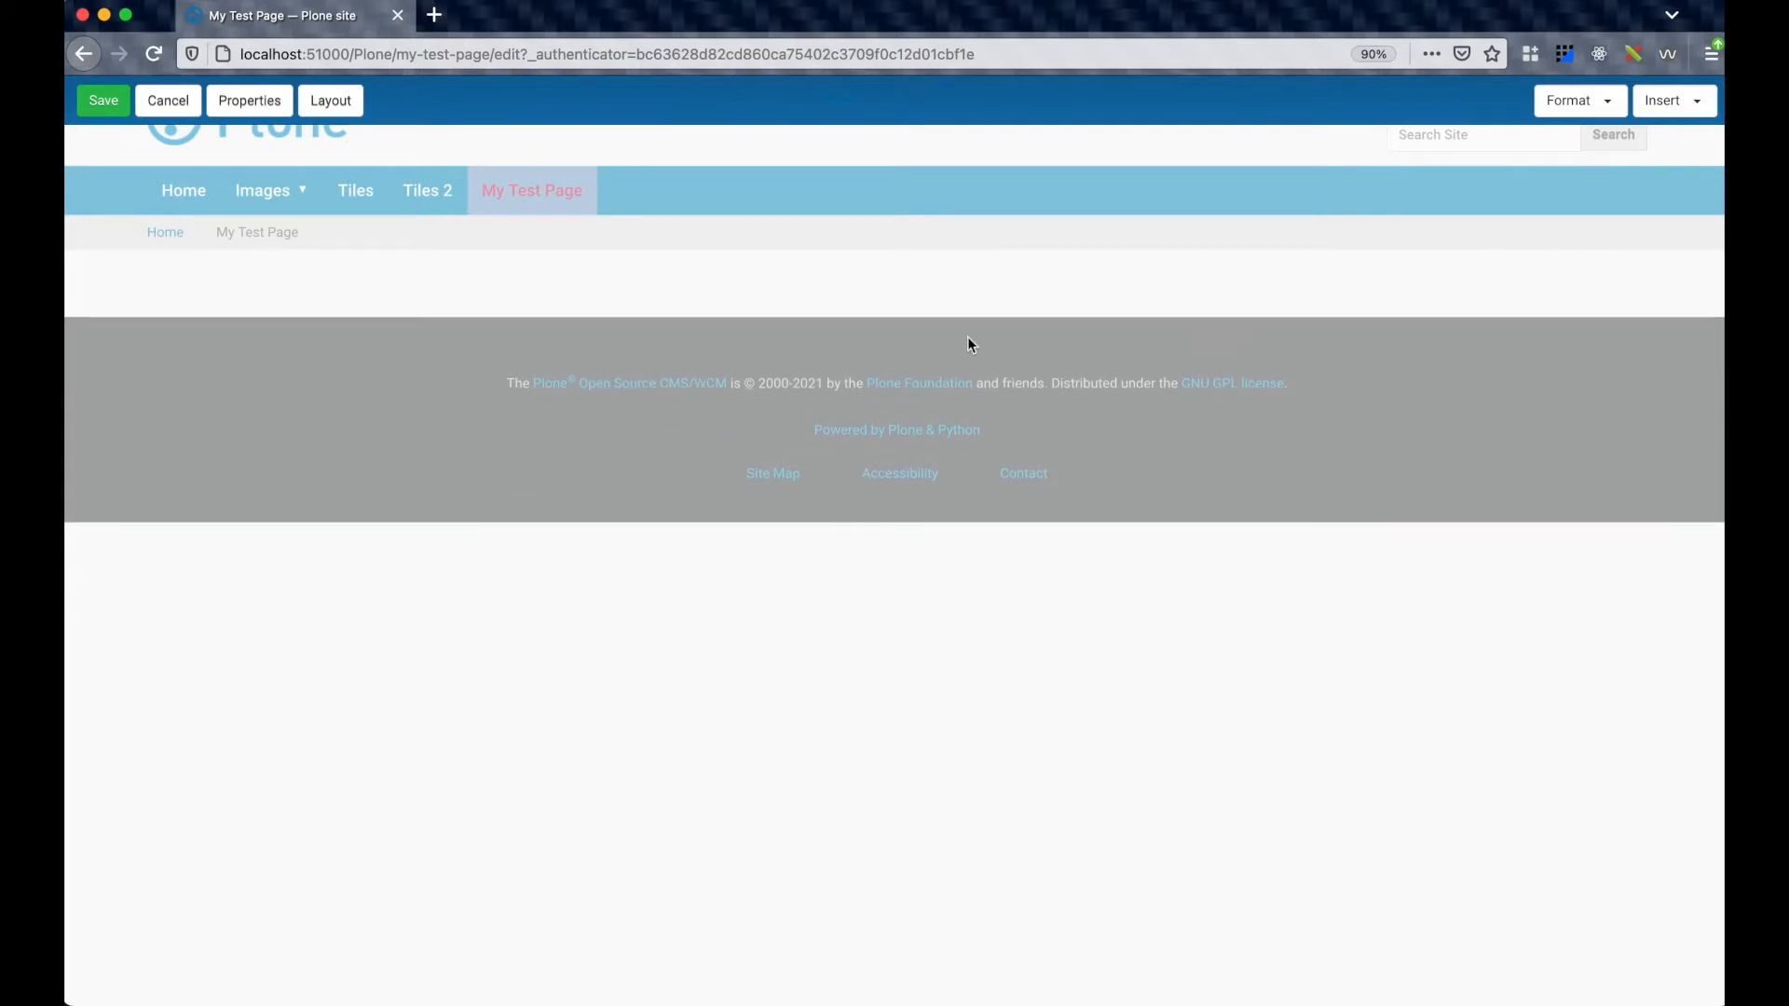
# Insert a Rich Text tile into the empty content area of the page
pyautogui.click(1692, 110)
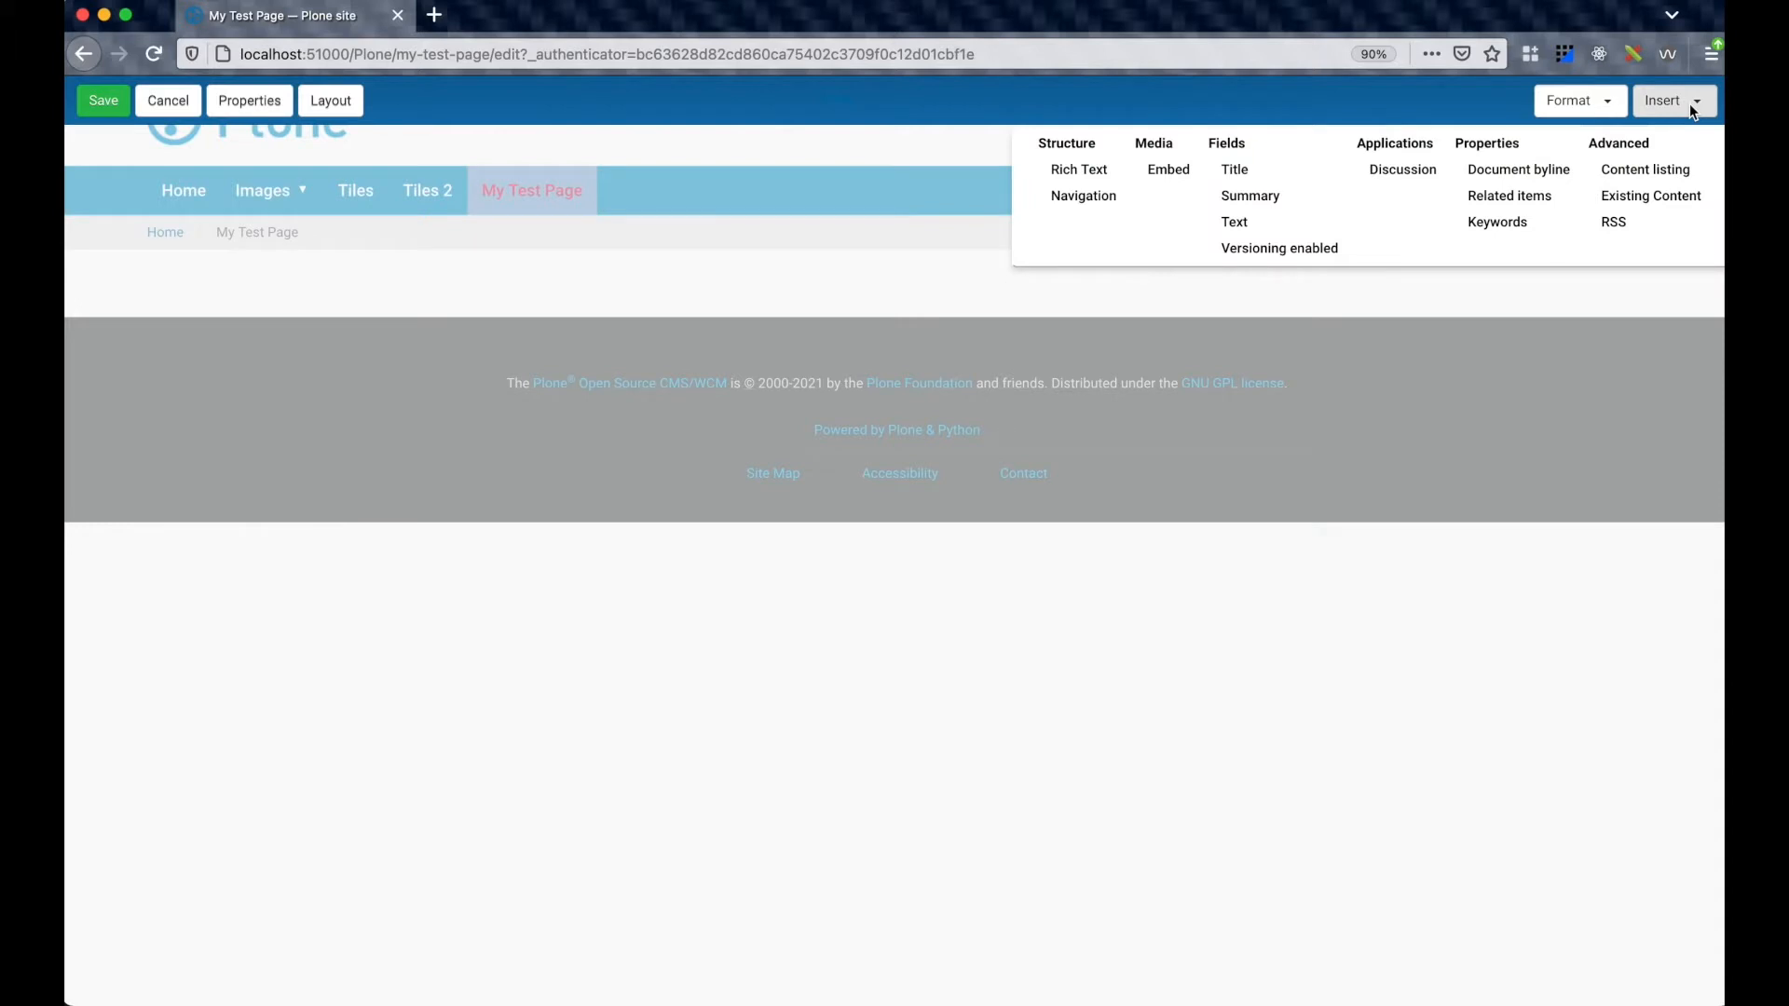
pyautogui.click(1100, 176)
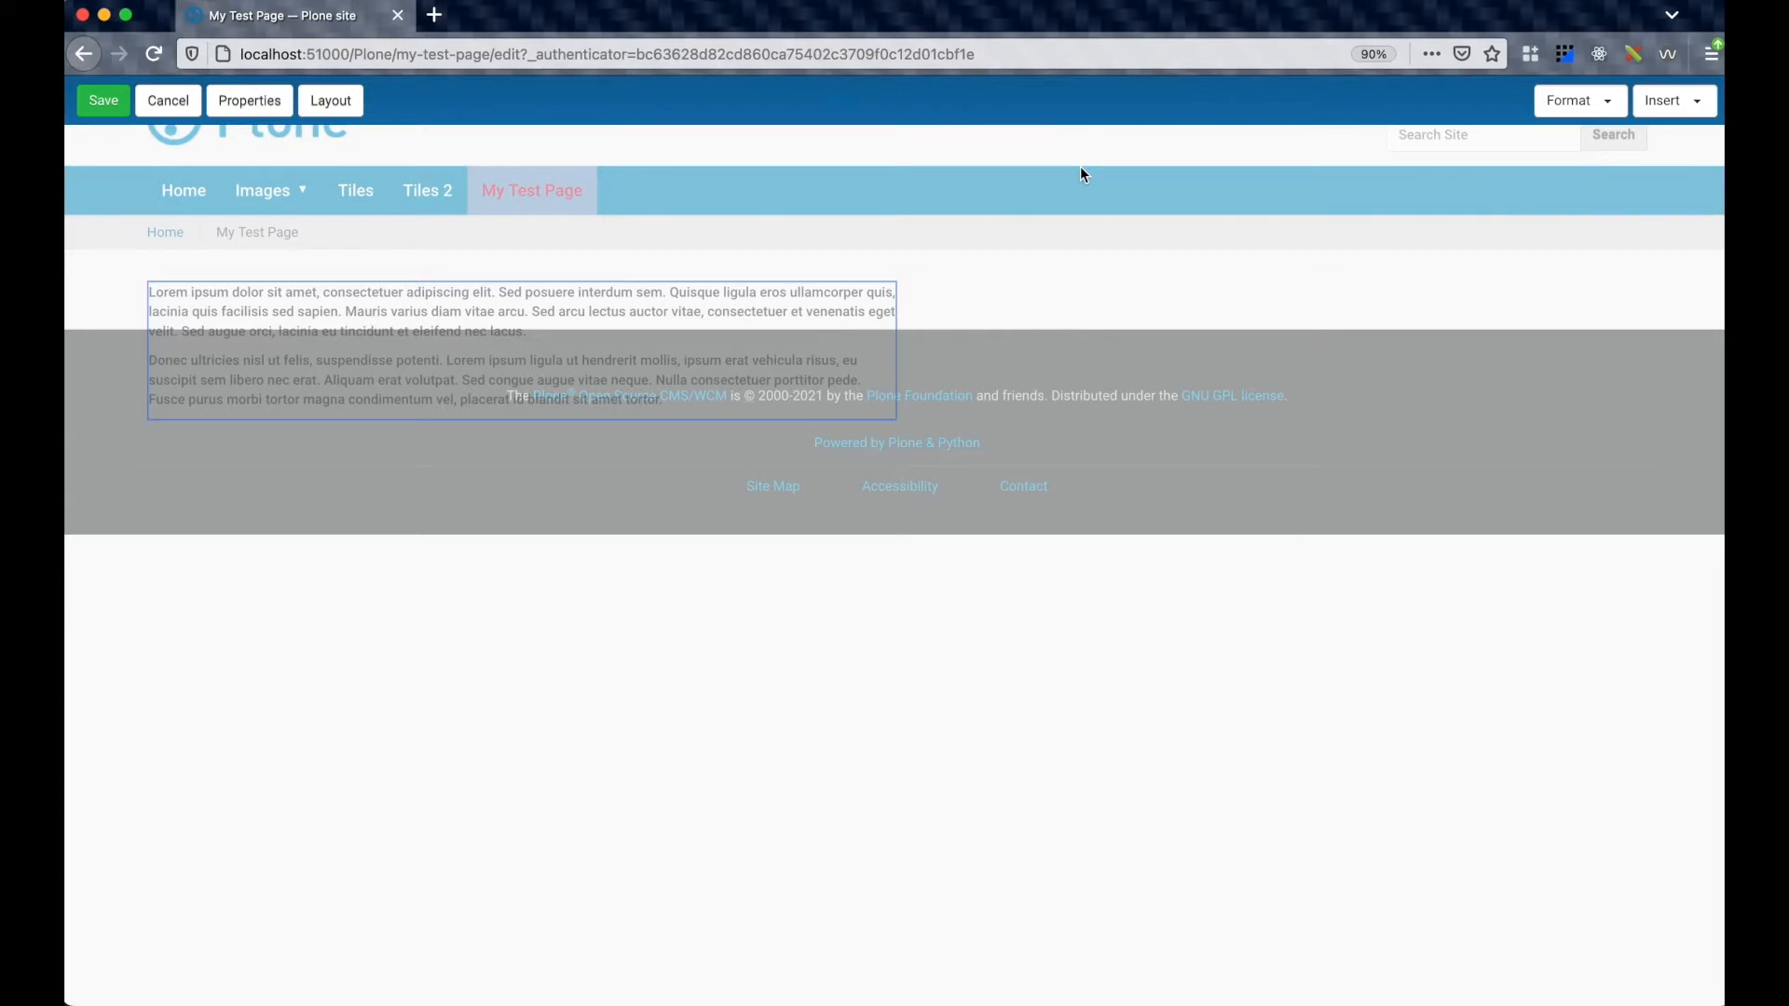
pyautogui.moveTo(1080, 173); pyautogui.dragTo(604, 276)
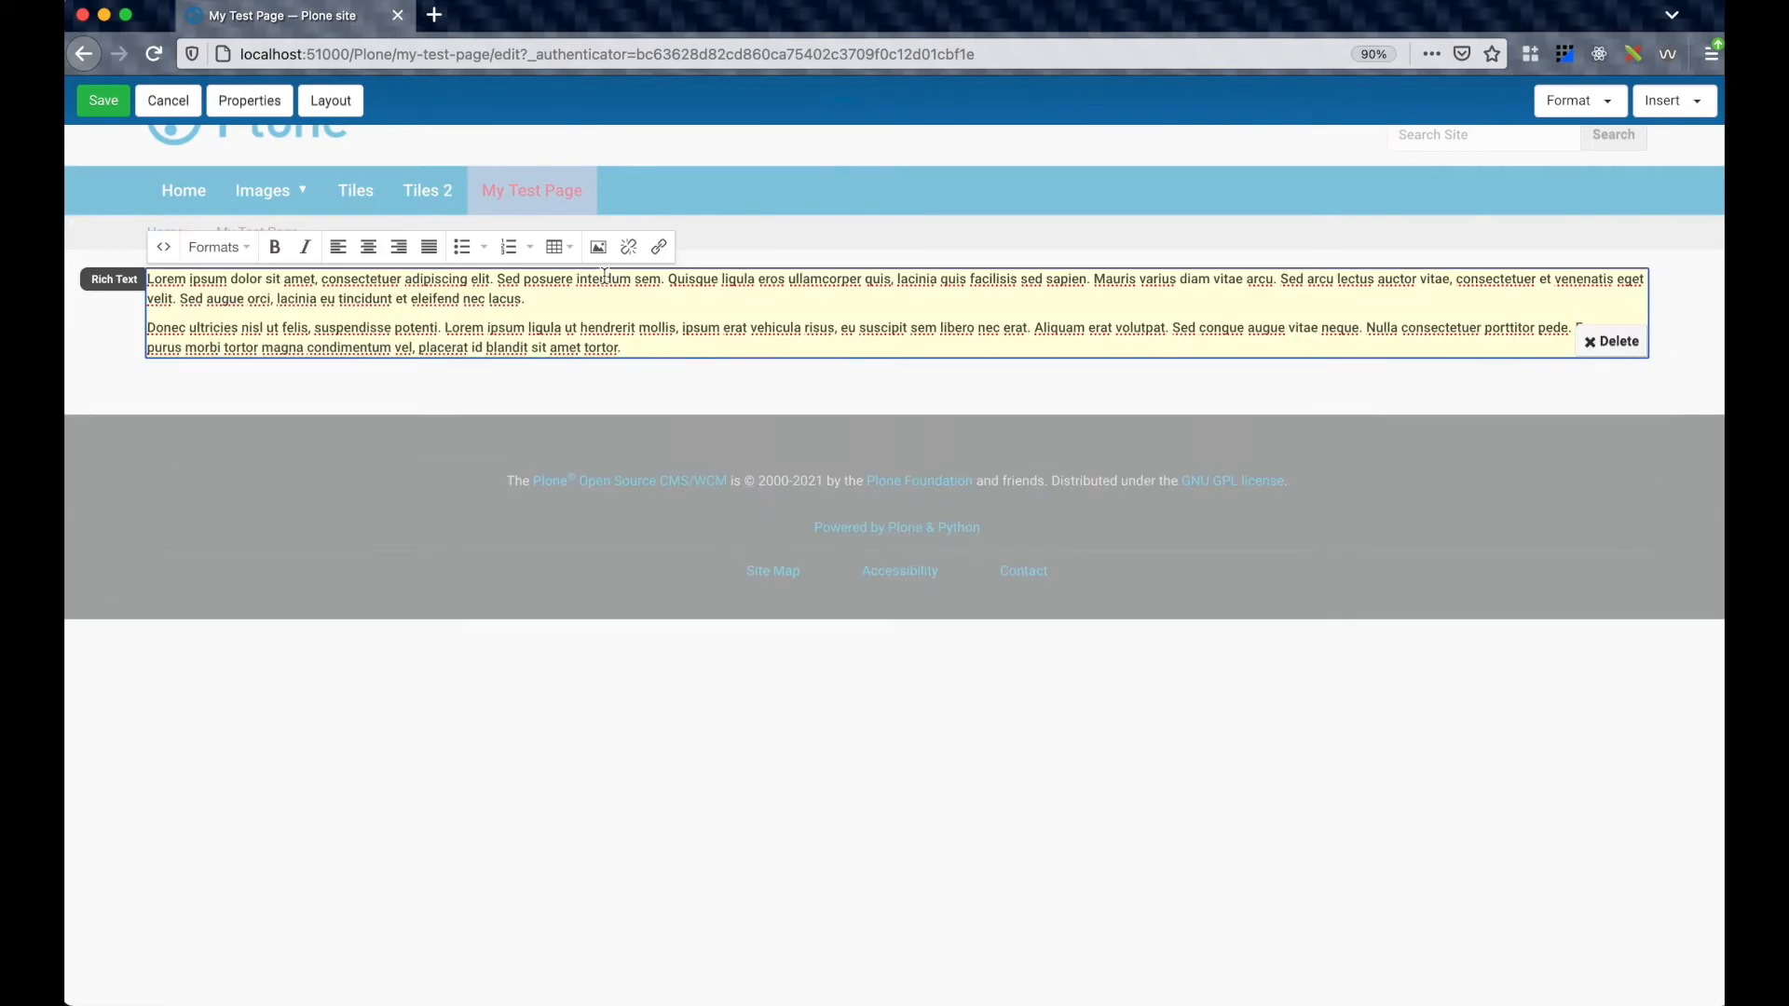
# Apply a header format to all the placeholder text in the Rich Text tile
pyautogui.click(658, 310)
pyautogui.hotkey('ctrl', 'a')
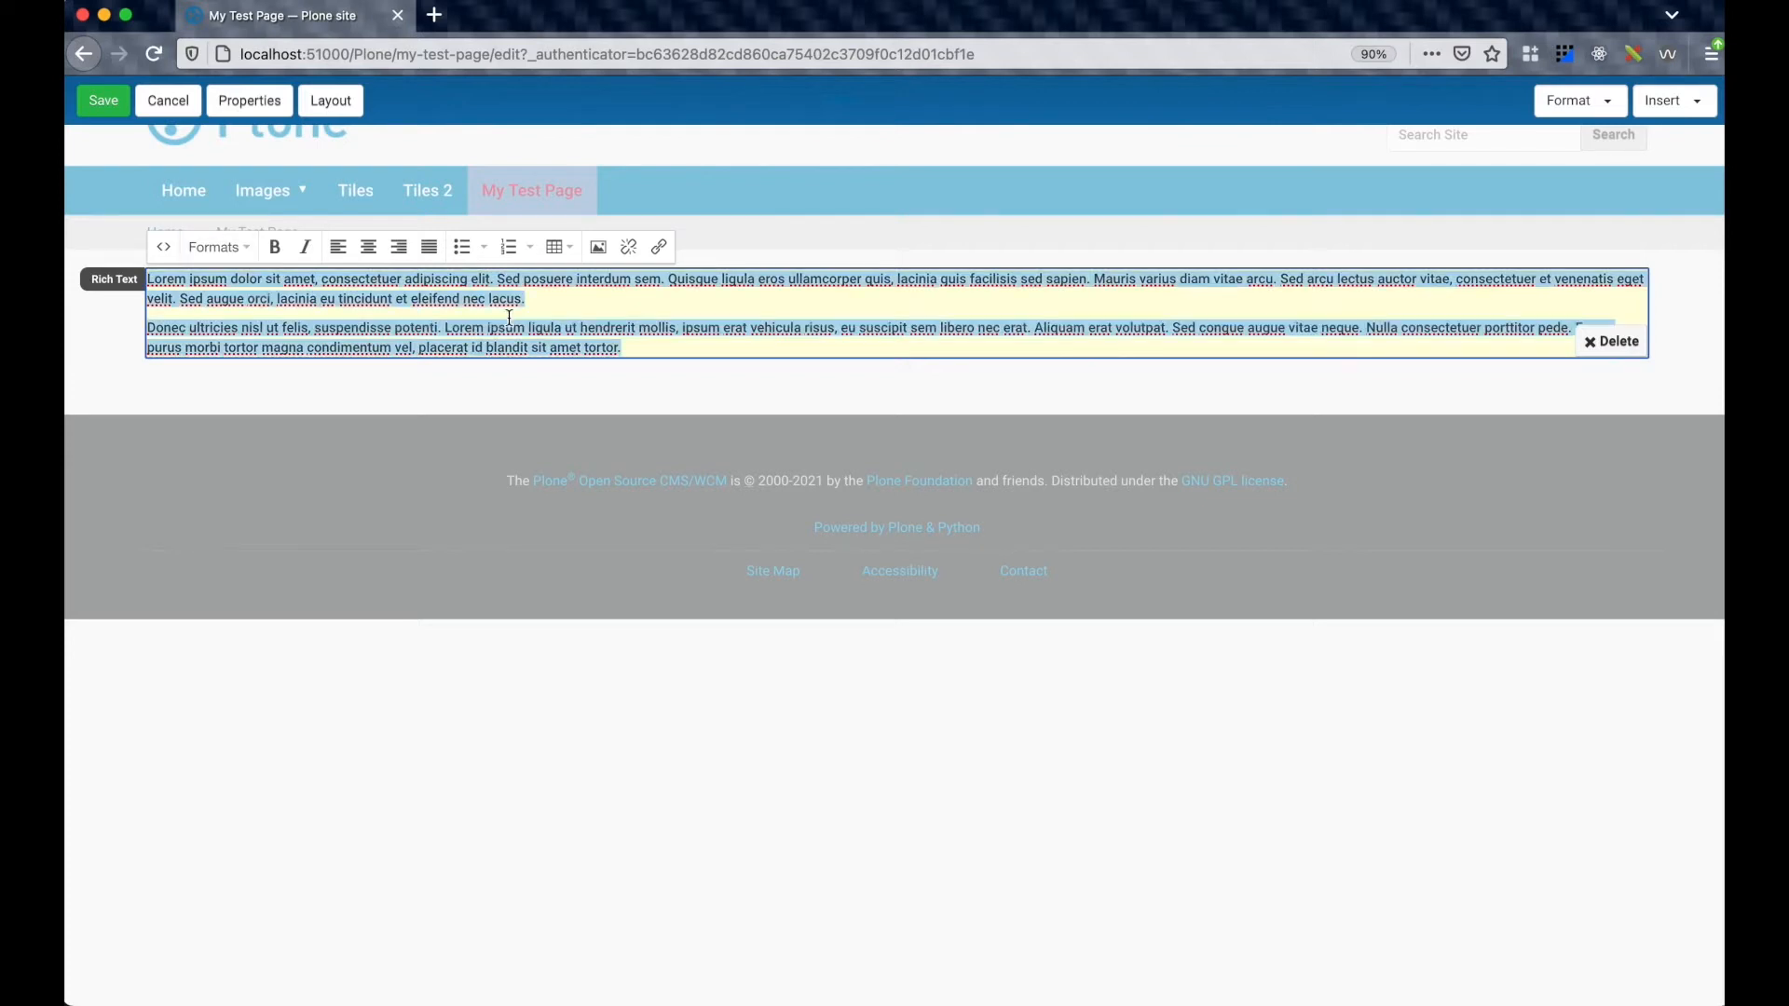
pyautogui.click(216, 247)
pyautogui.moveTo(251, 314)
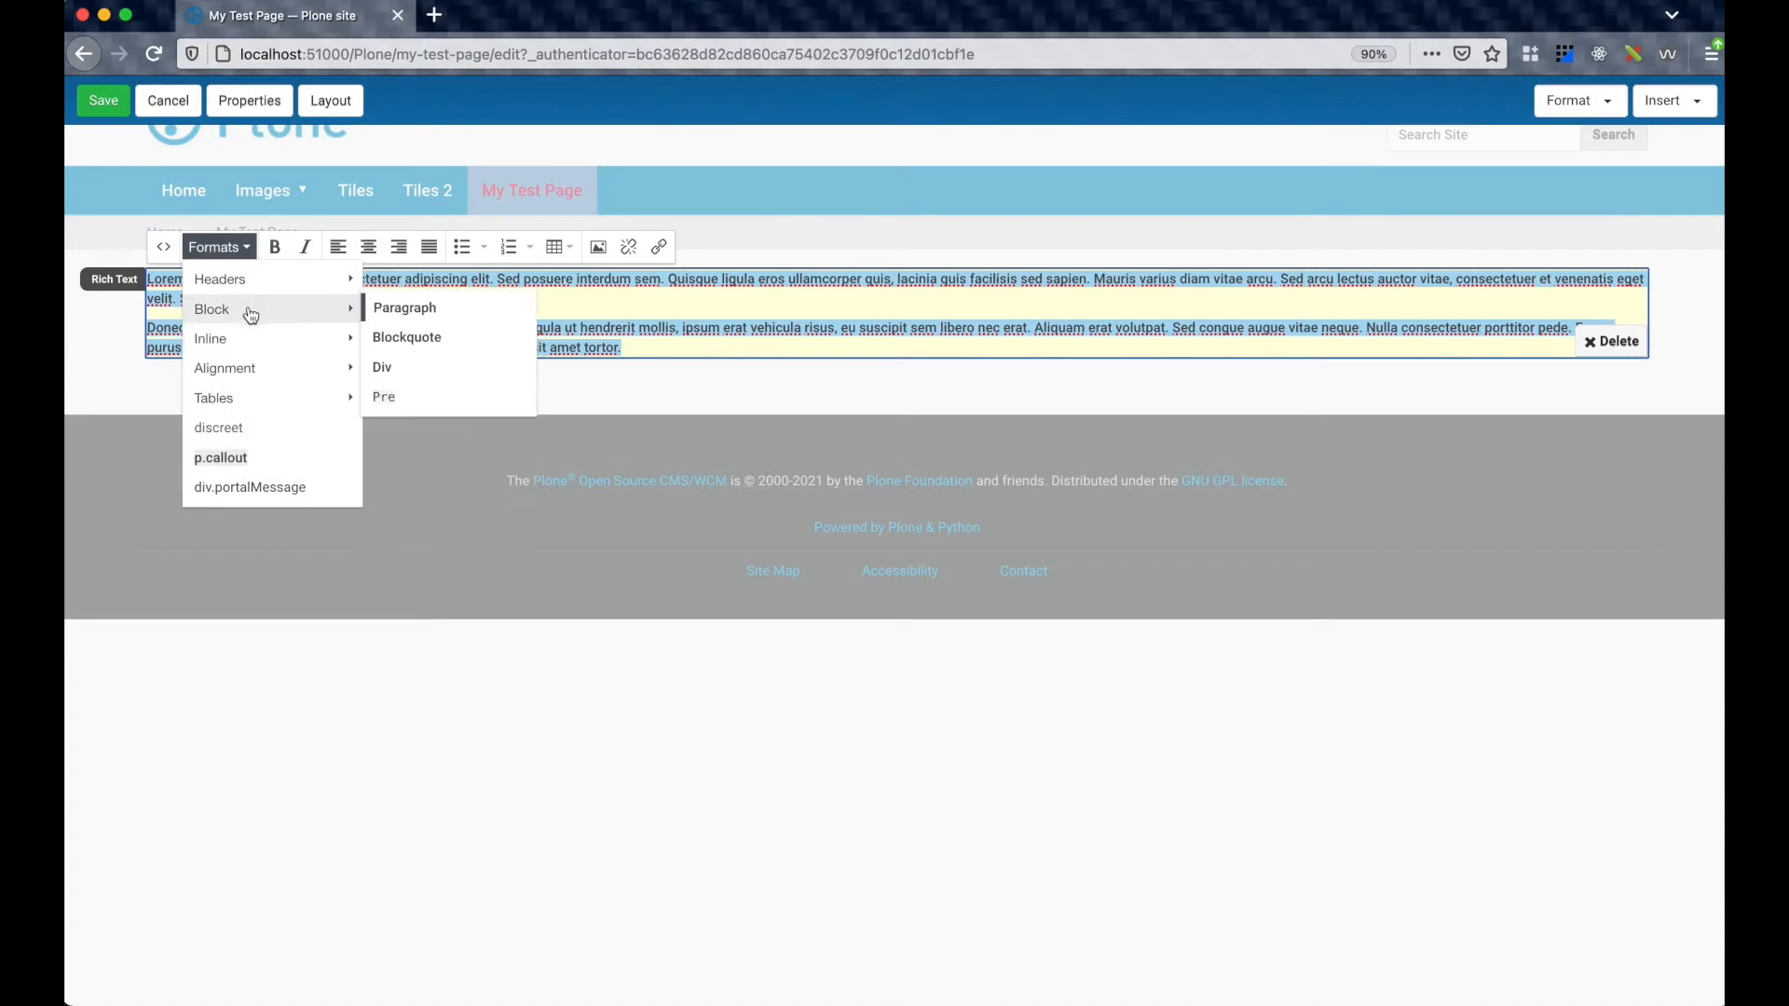
pyautogui.moveTo(248, 282)
pyautogui.click(411, 370)
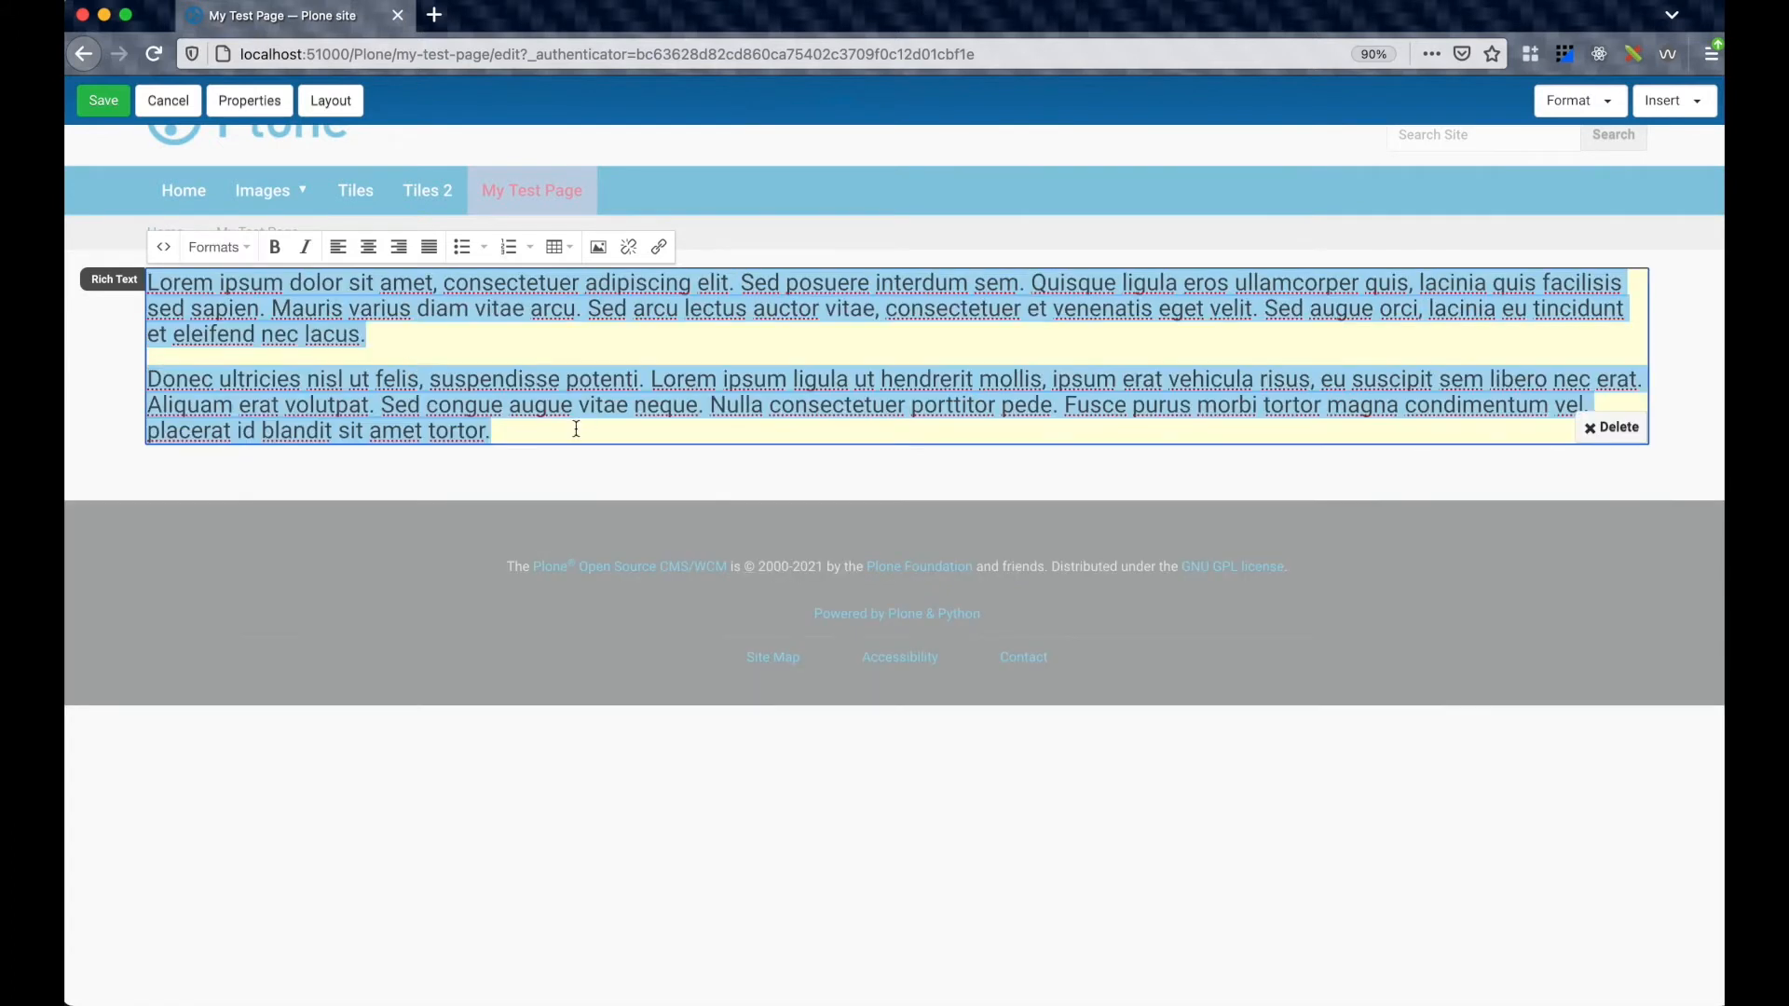
pyautogui.click(549, 474)
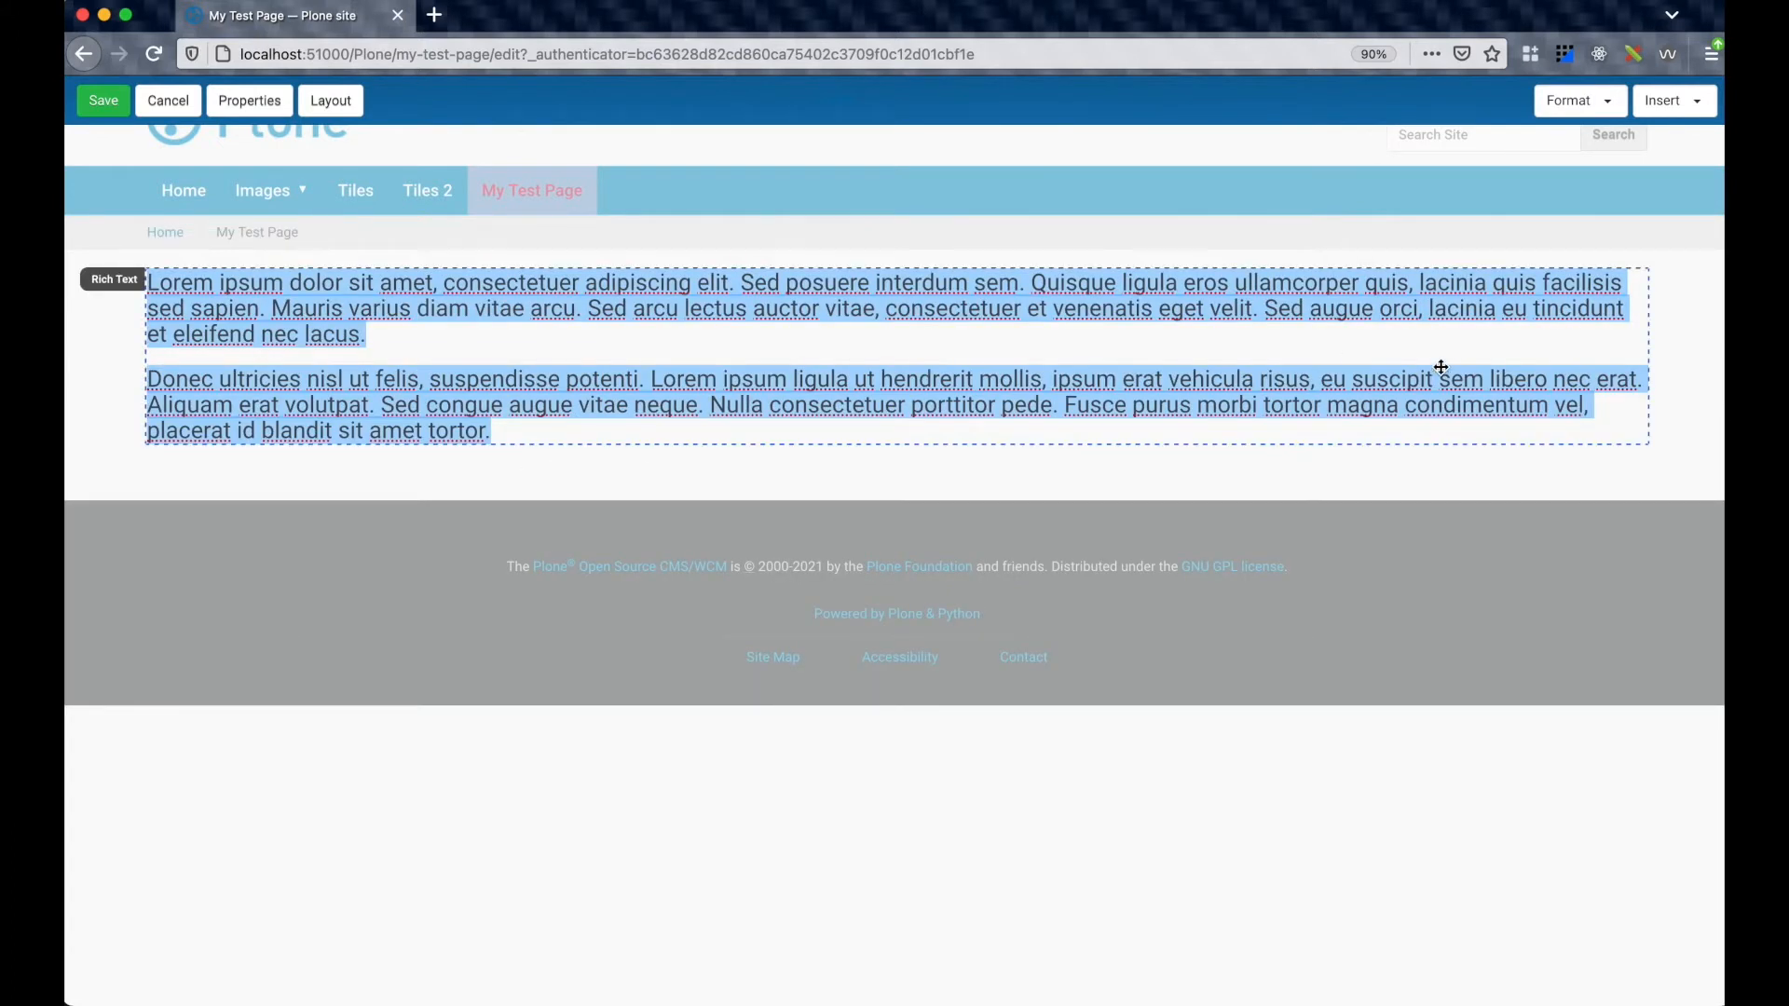
# Insert a second Rich Text tile as a column to the left of the existing one
pyautogui.click(1691, 110)
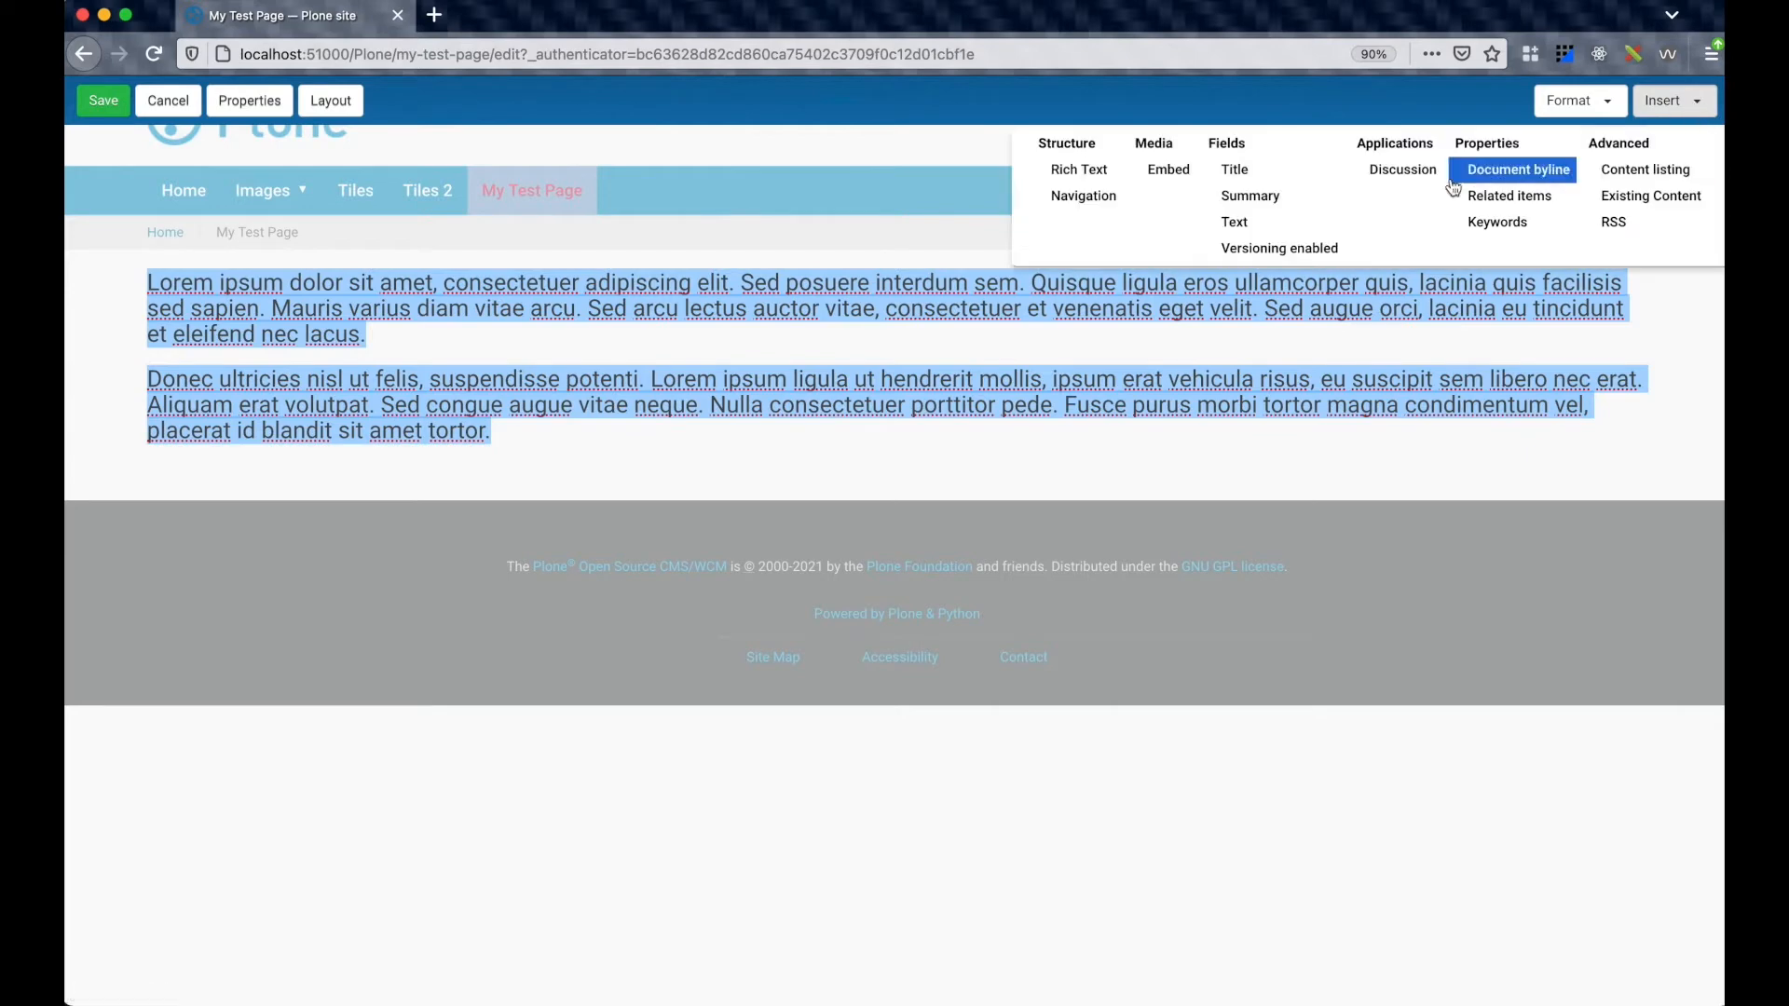
pyautogui.click(1067, 173)
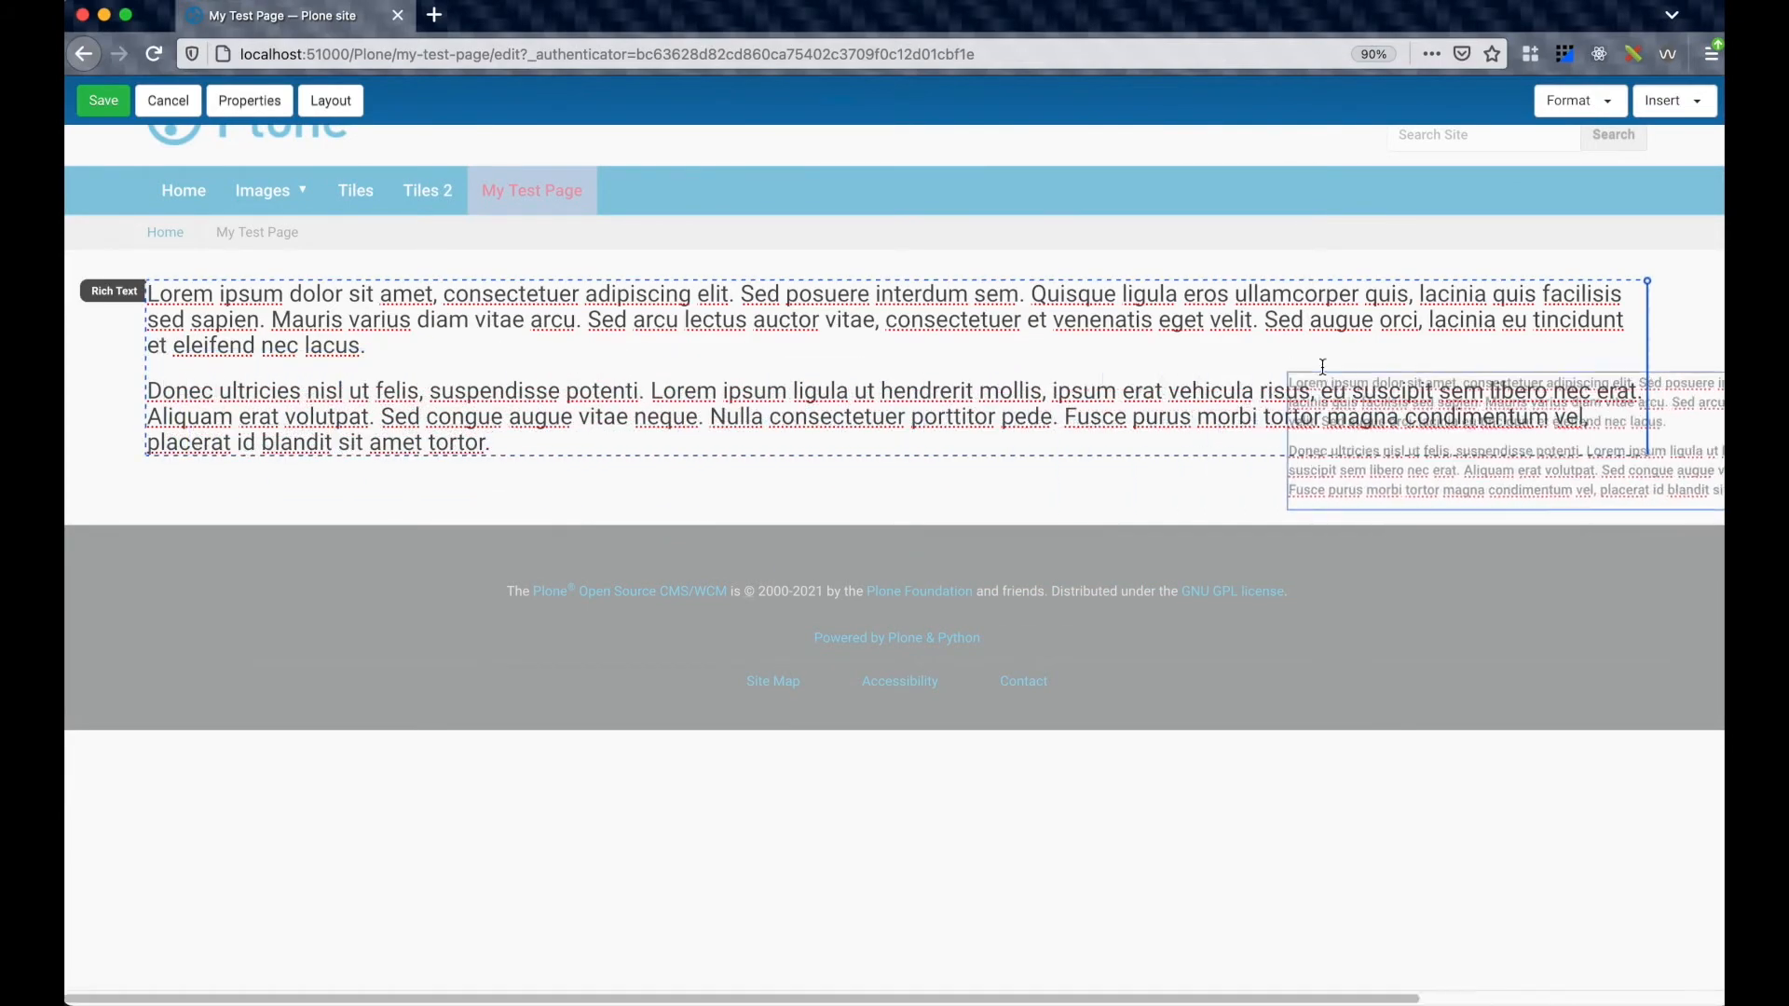
pyautogui.click(164, 357)
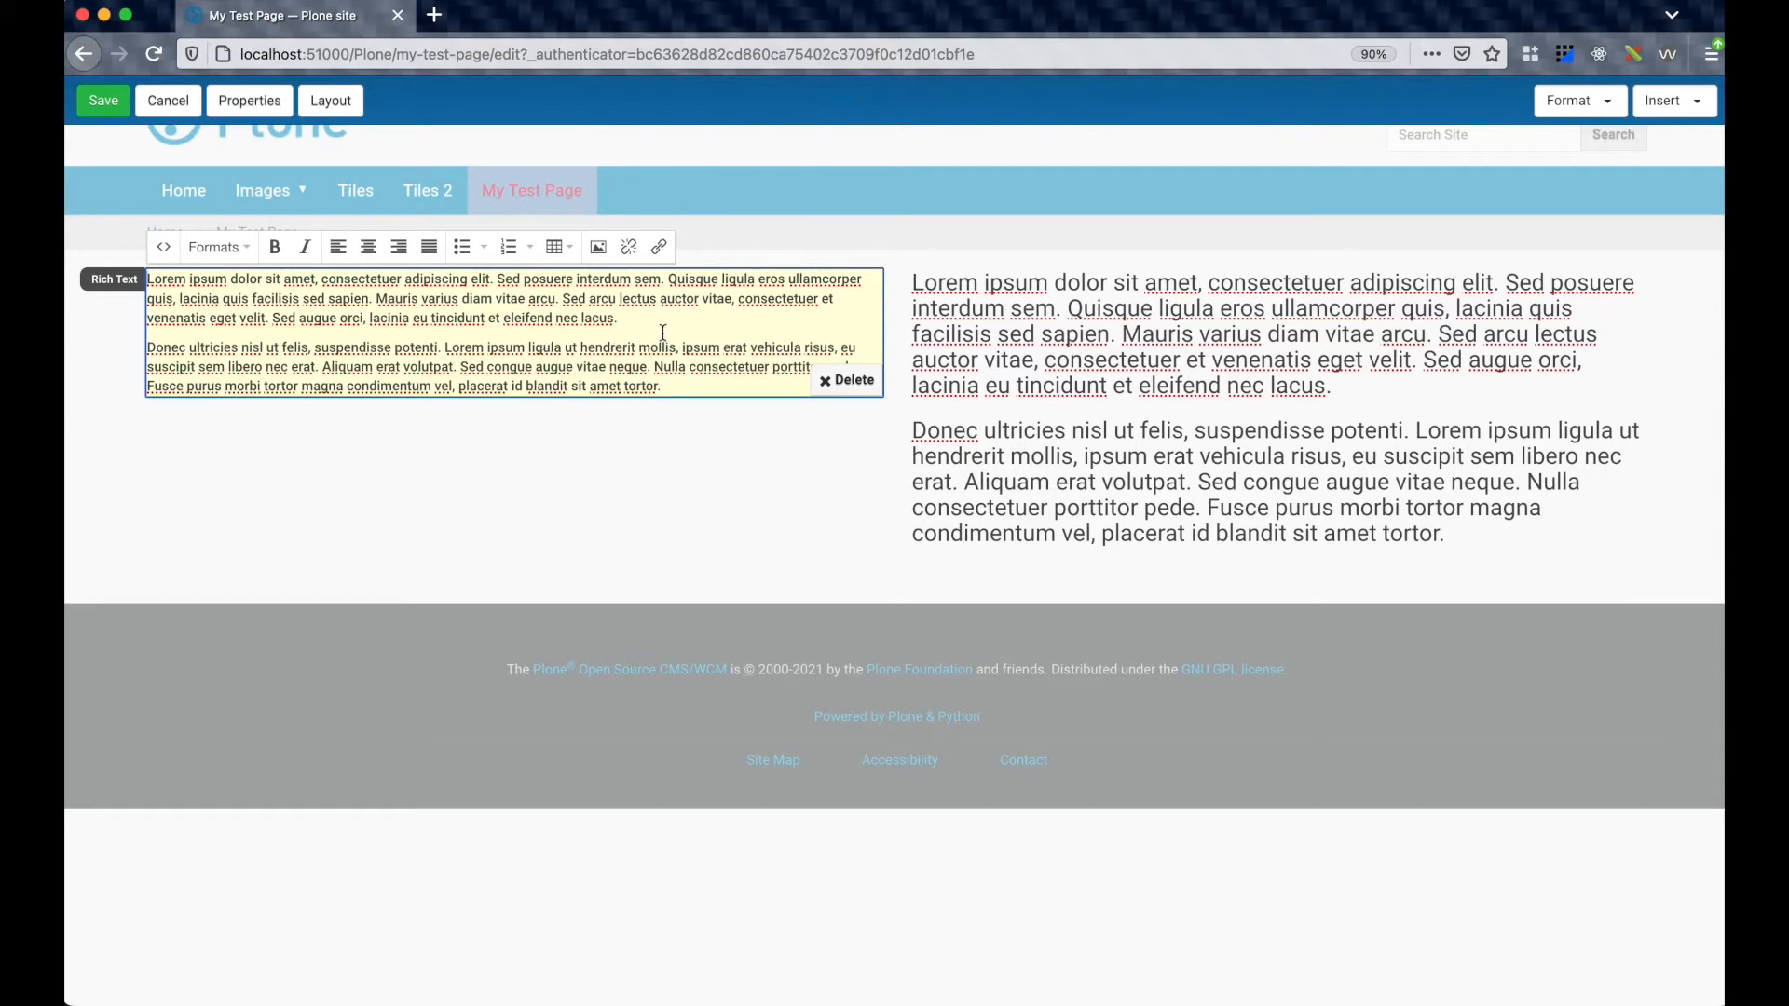
# Replace the placeholder text in the left Rich Text tile with the site image icon-cloud.png at preview 400x400 size
pyautogui.press('BackSpace')
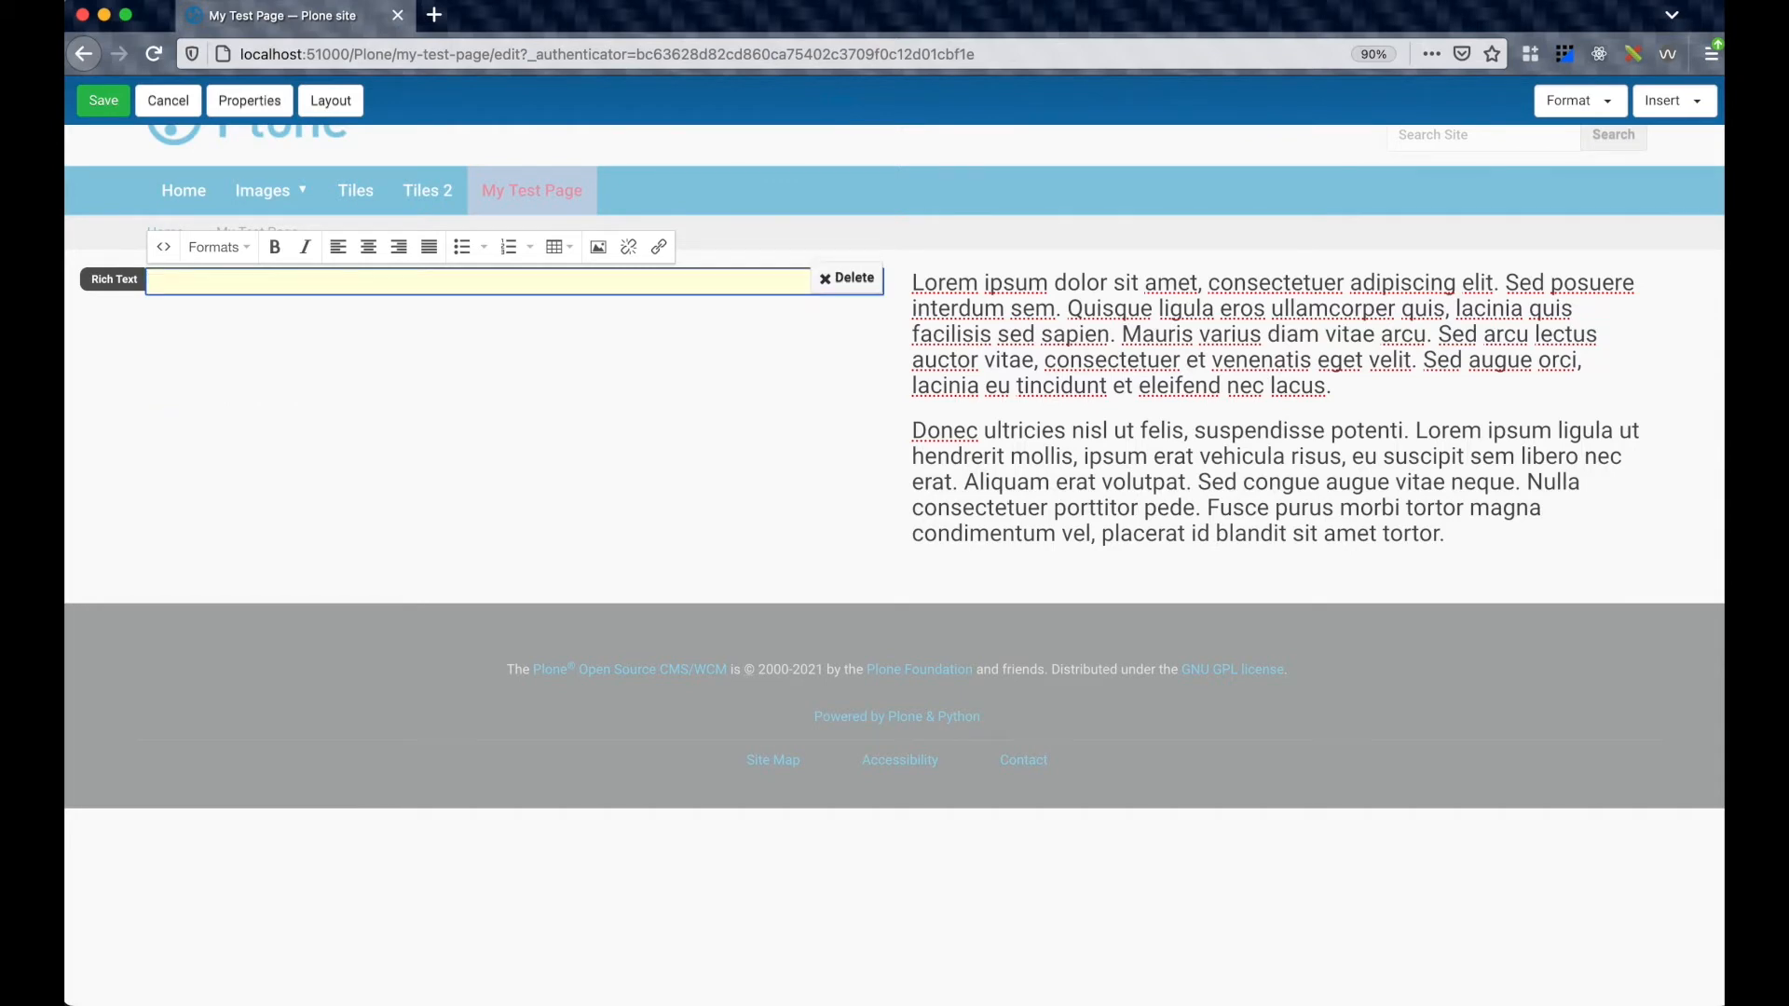
pyautogui.click(598, 248)
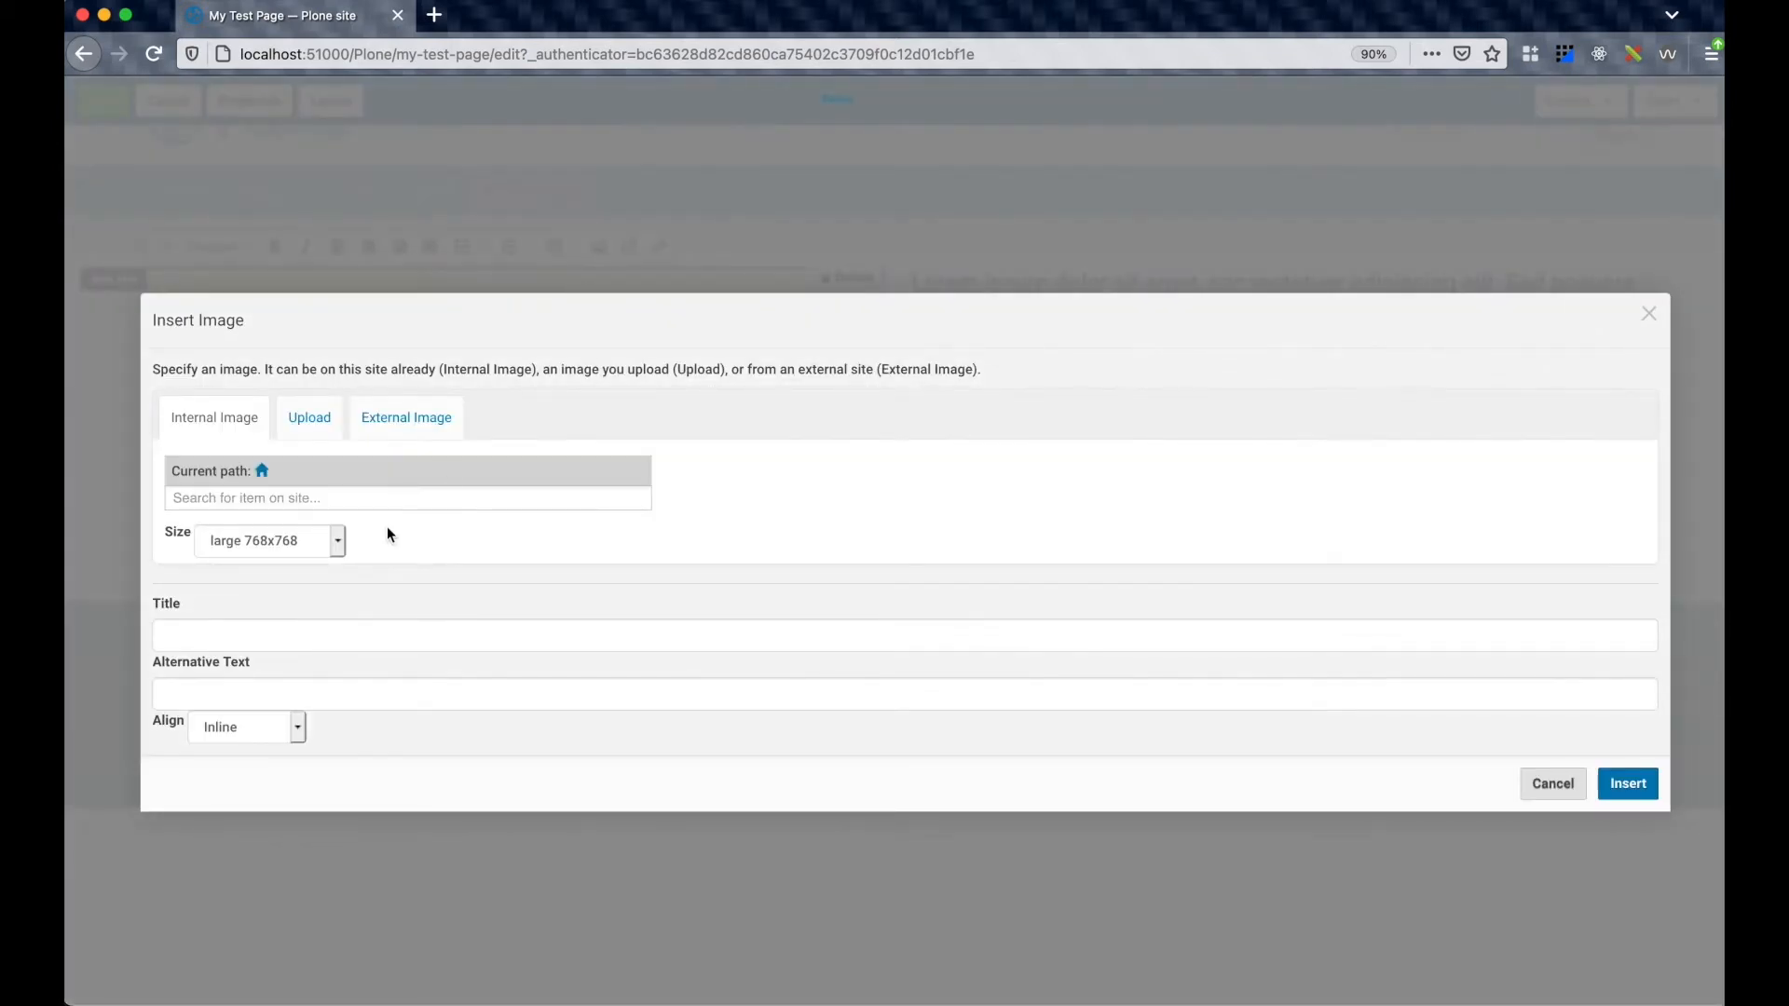
pyautogui.click(336, 499)
pyautogui.click(274, 532)
pyautogui.click(556, 741)
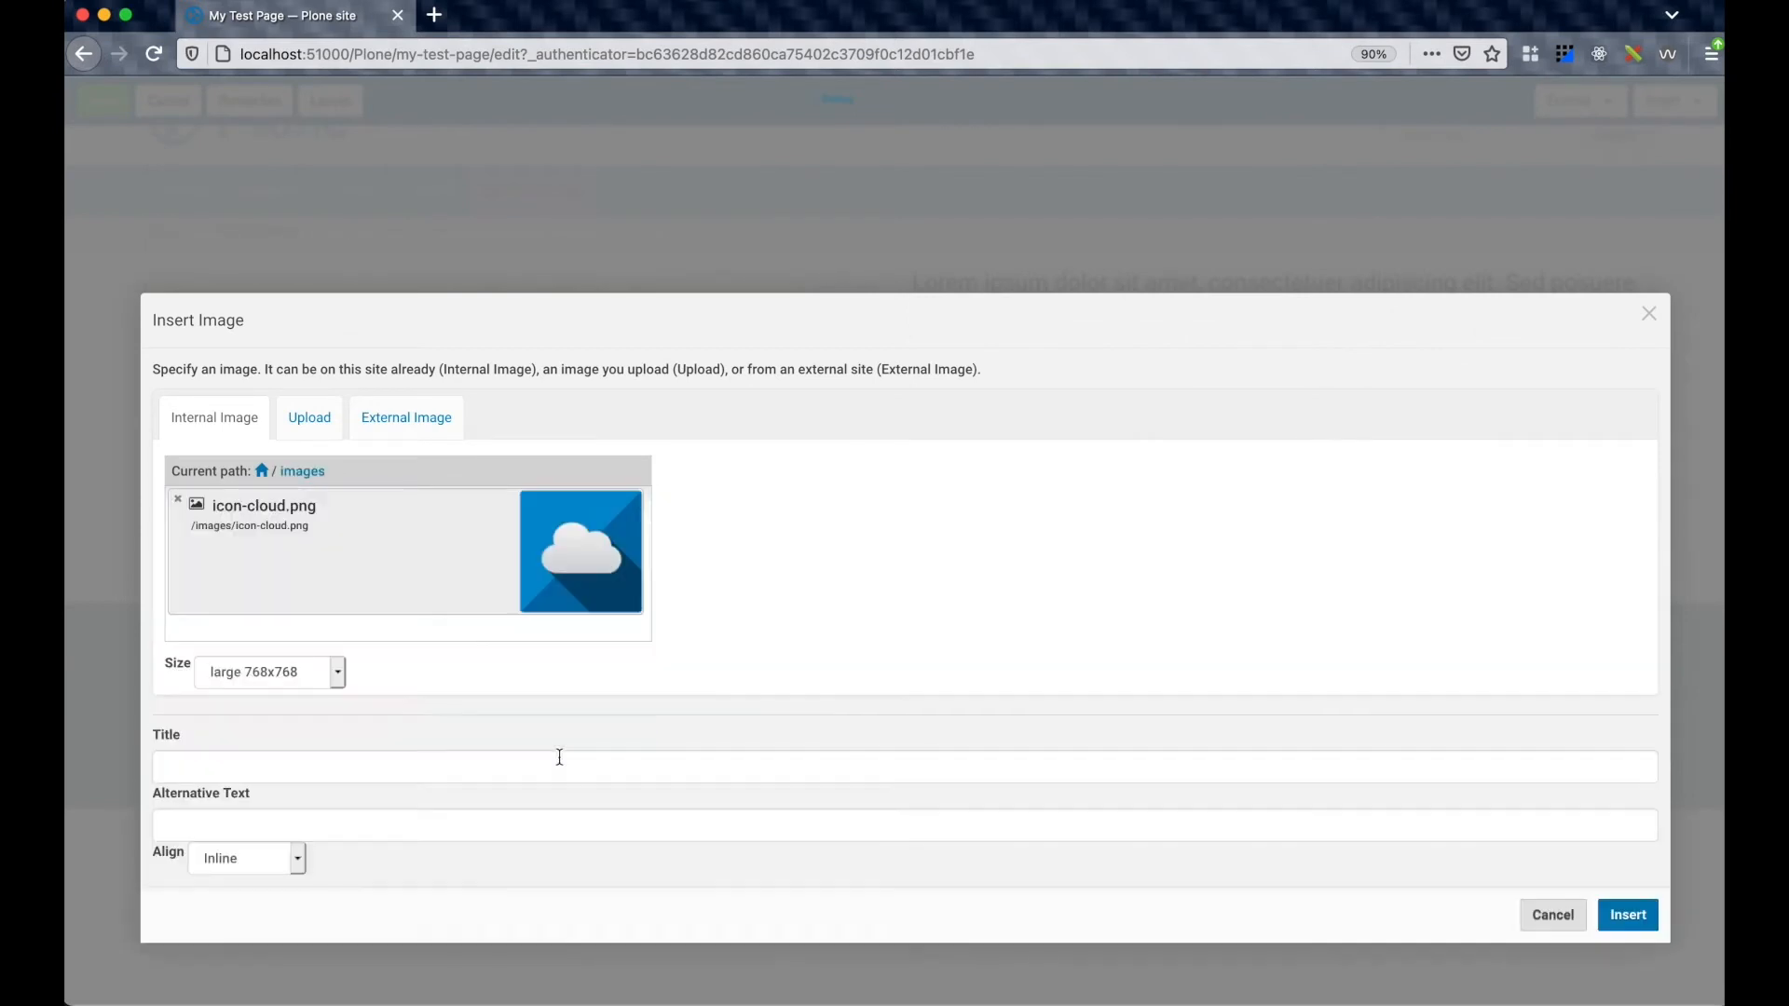
pyautogui.click(332, 674)
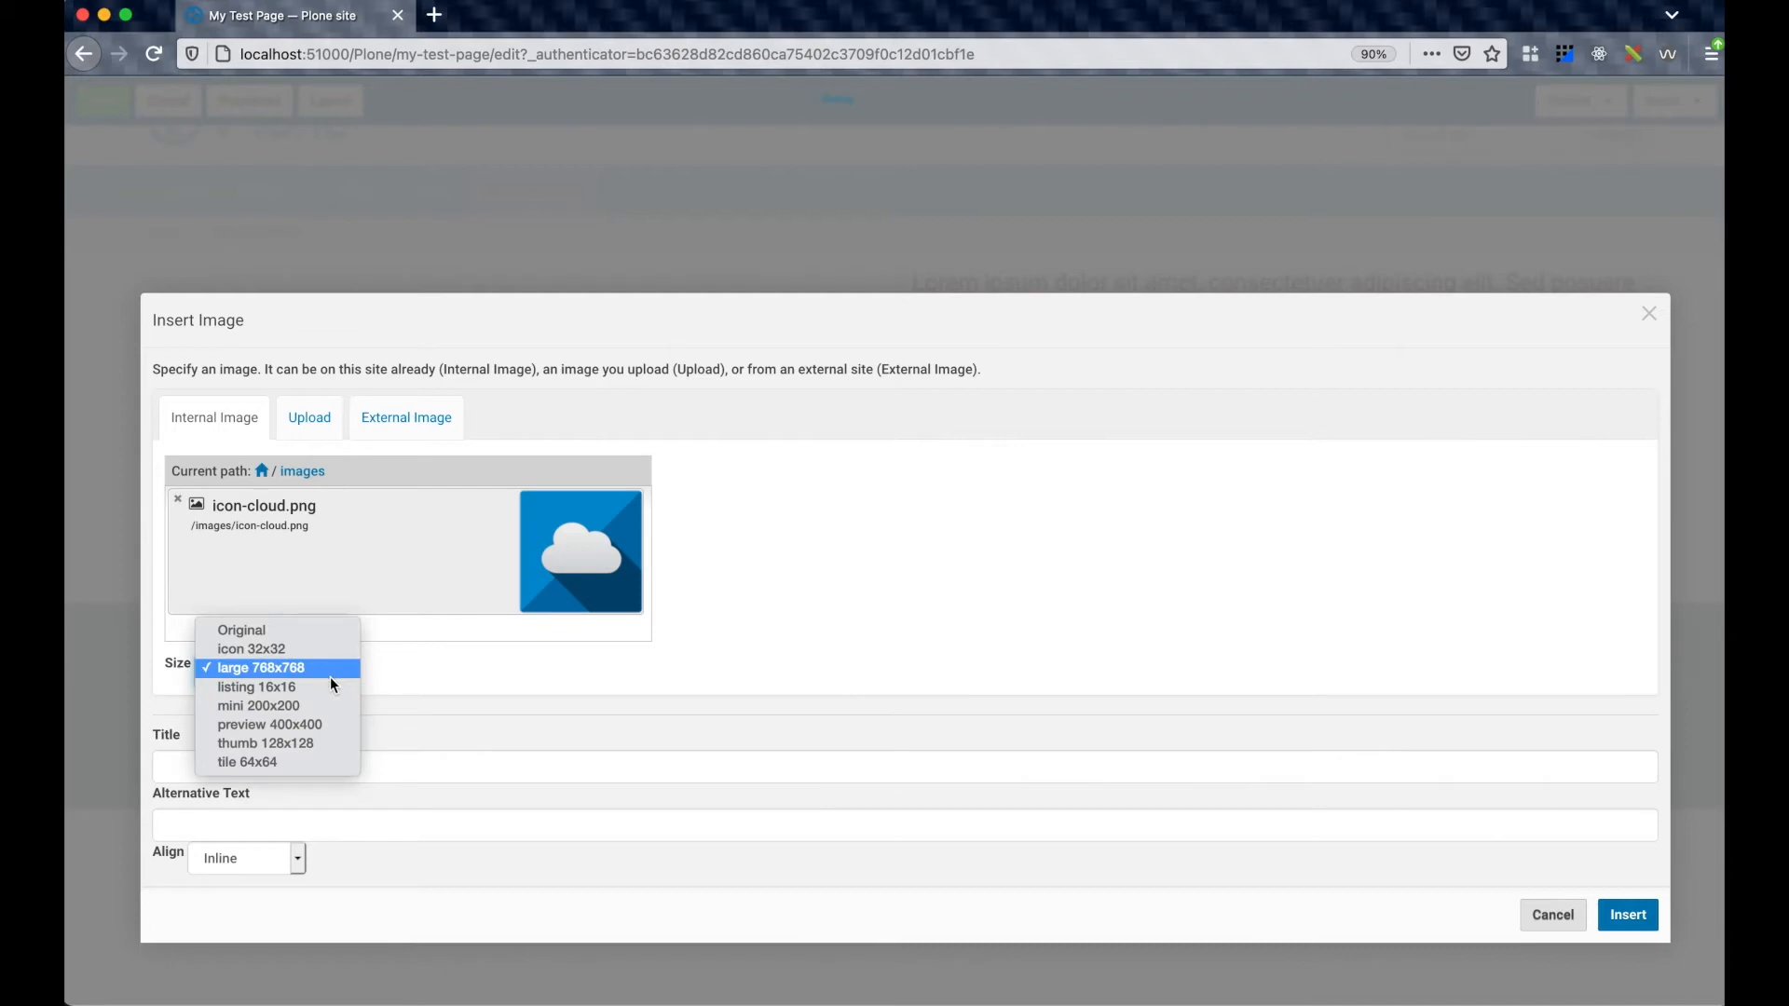
pyautogui.click(306, 715)
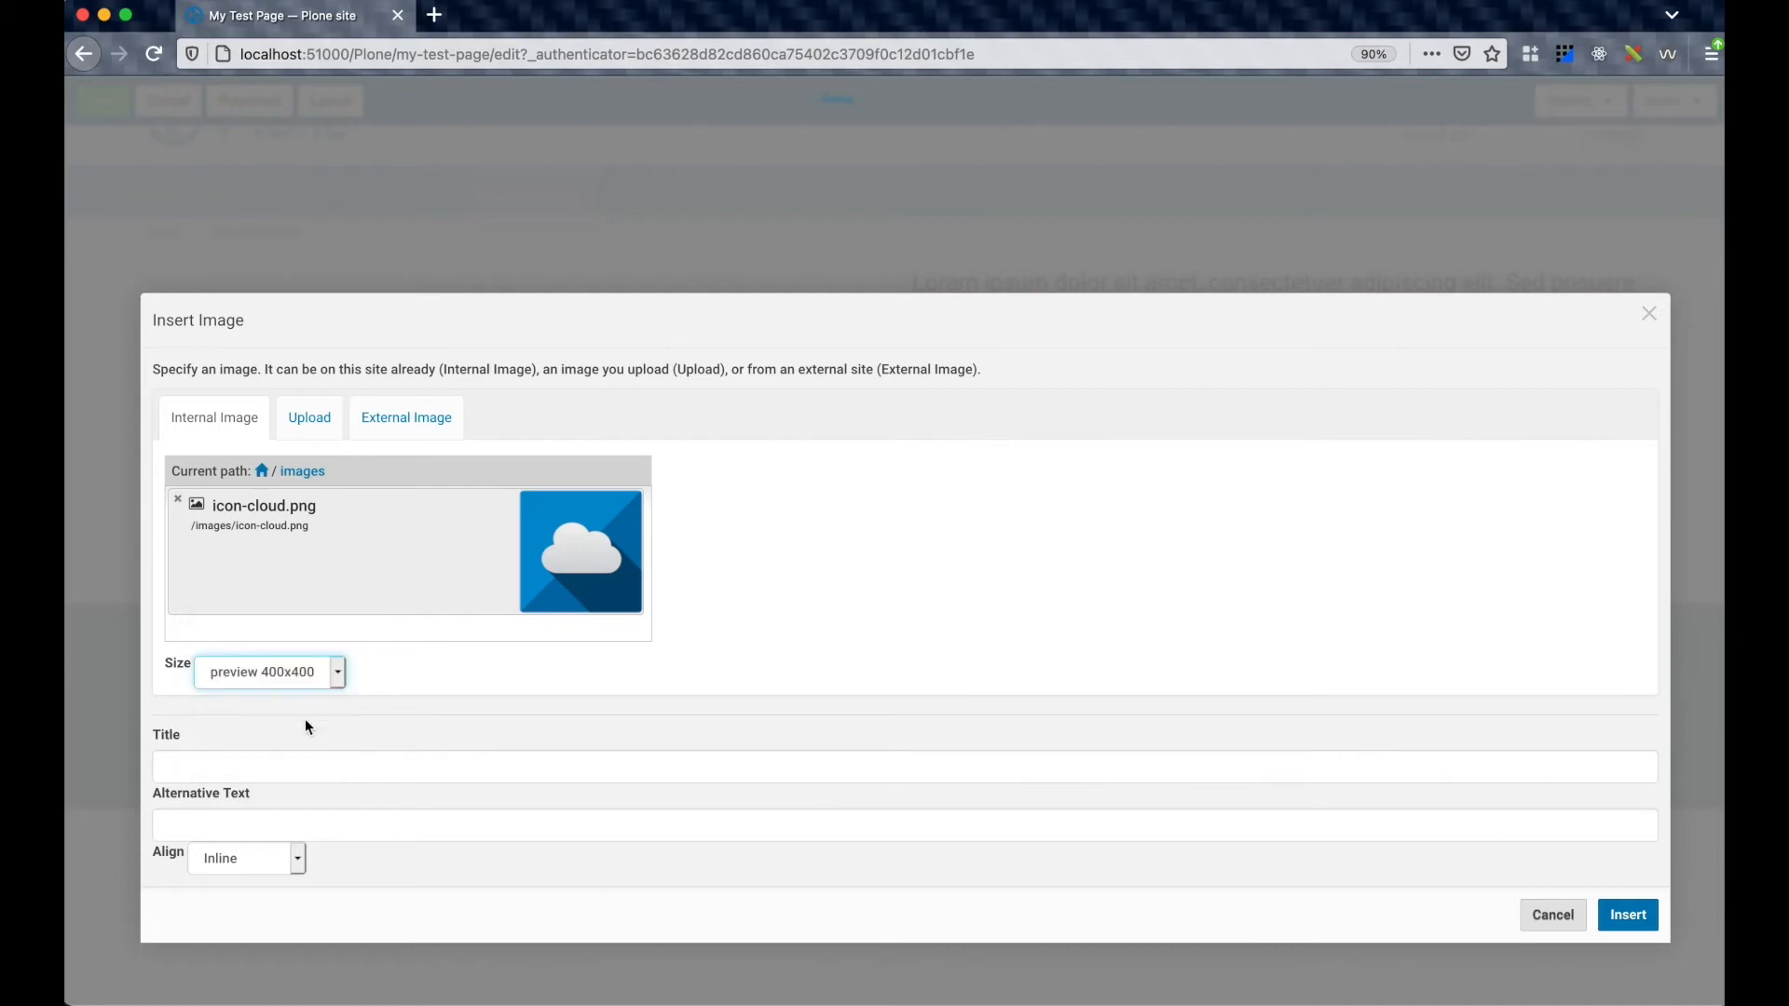
pyautogui.click(1642, 911)
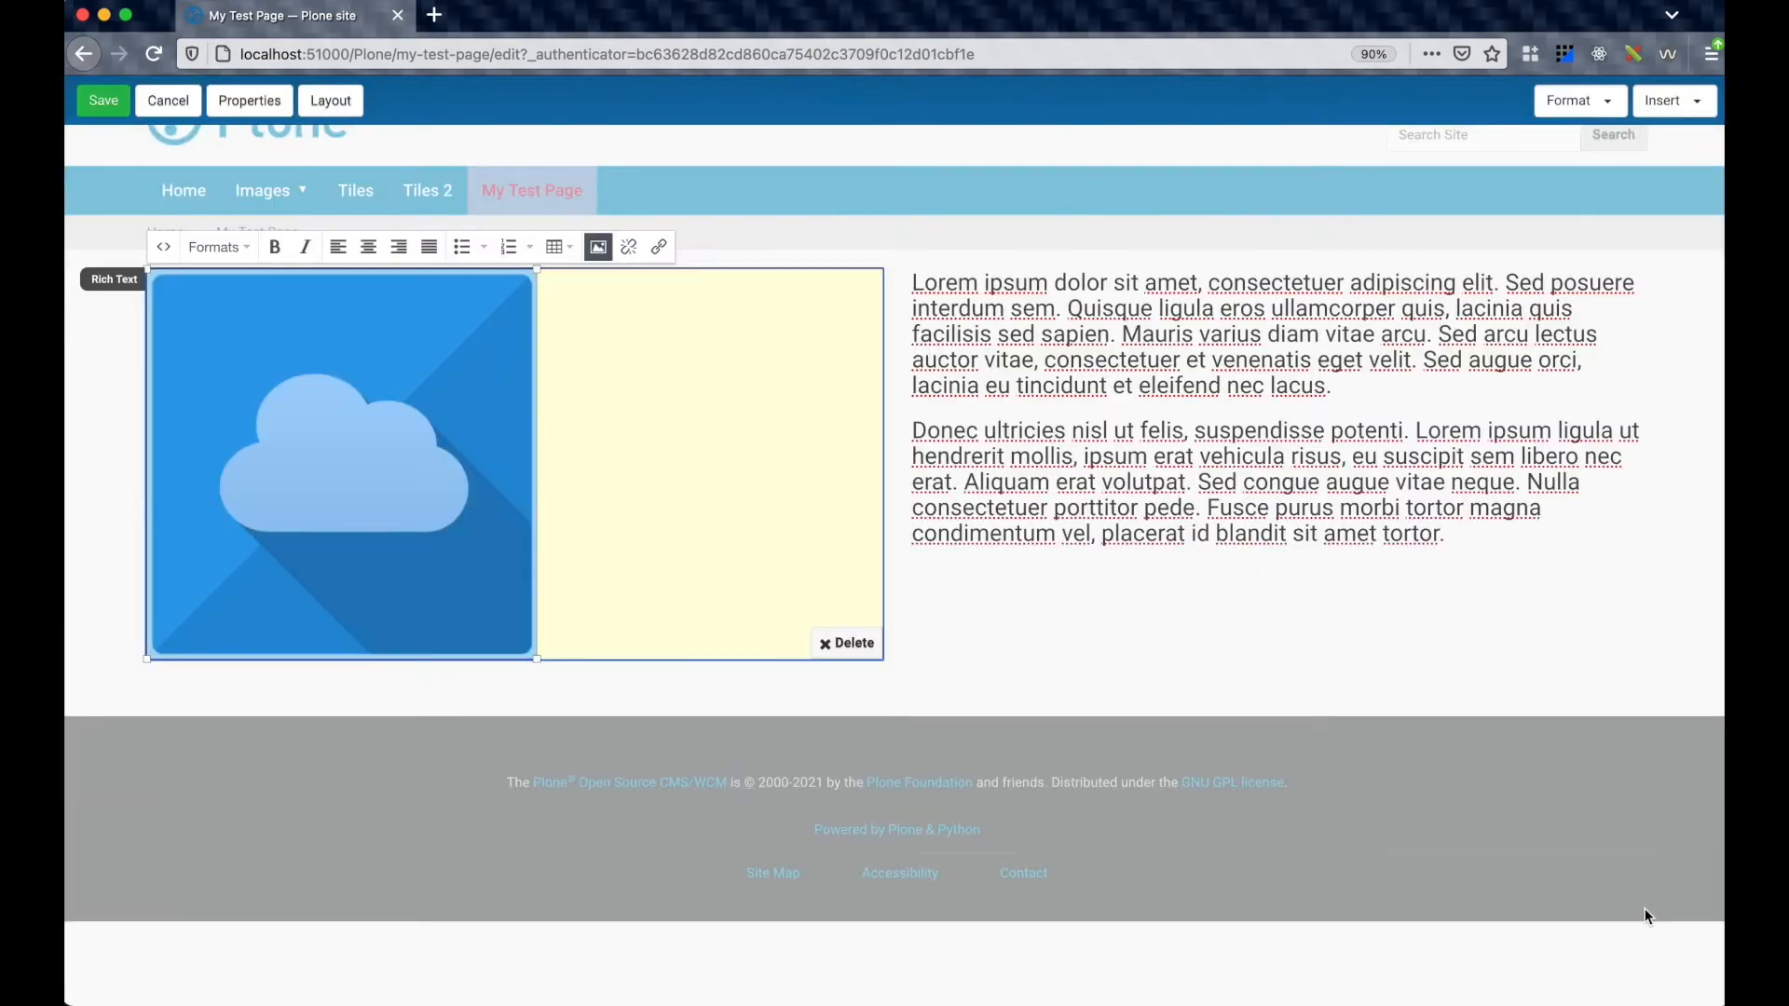
# Insert a Rich Text tile as a new full-width row below the cloud image and text columns
pyautogui.click(1002, 623)
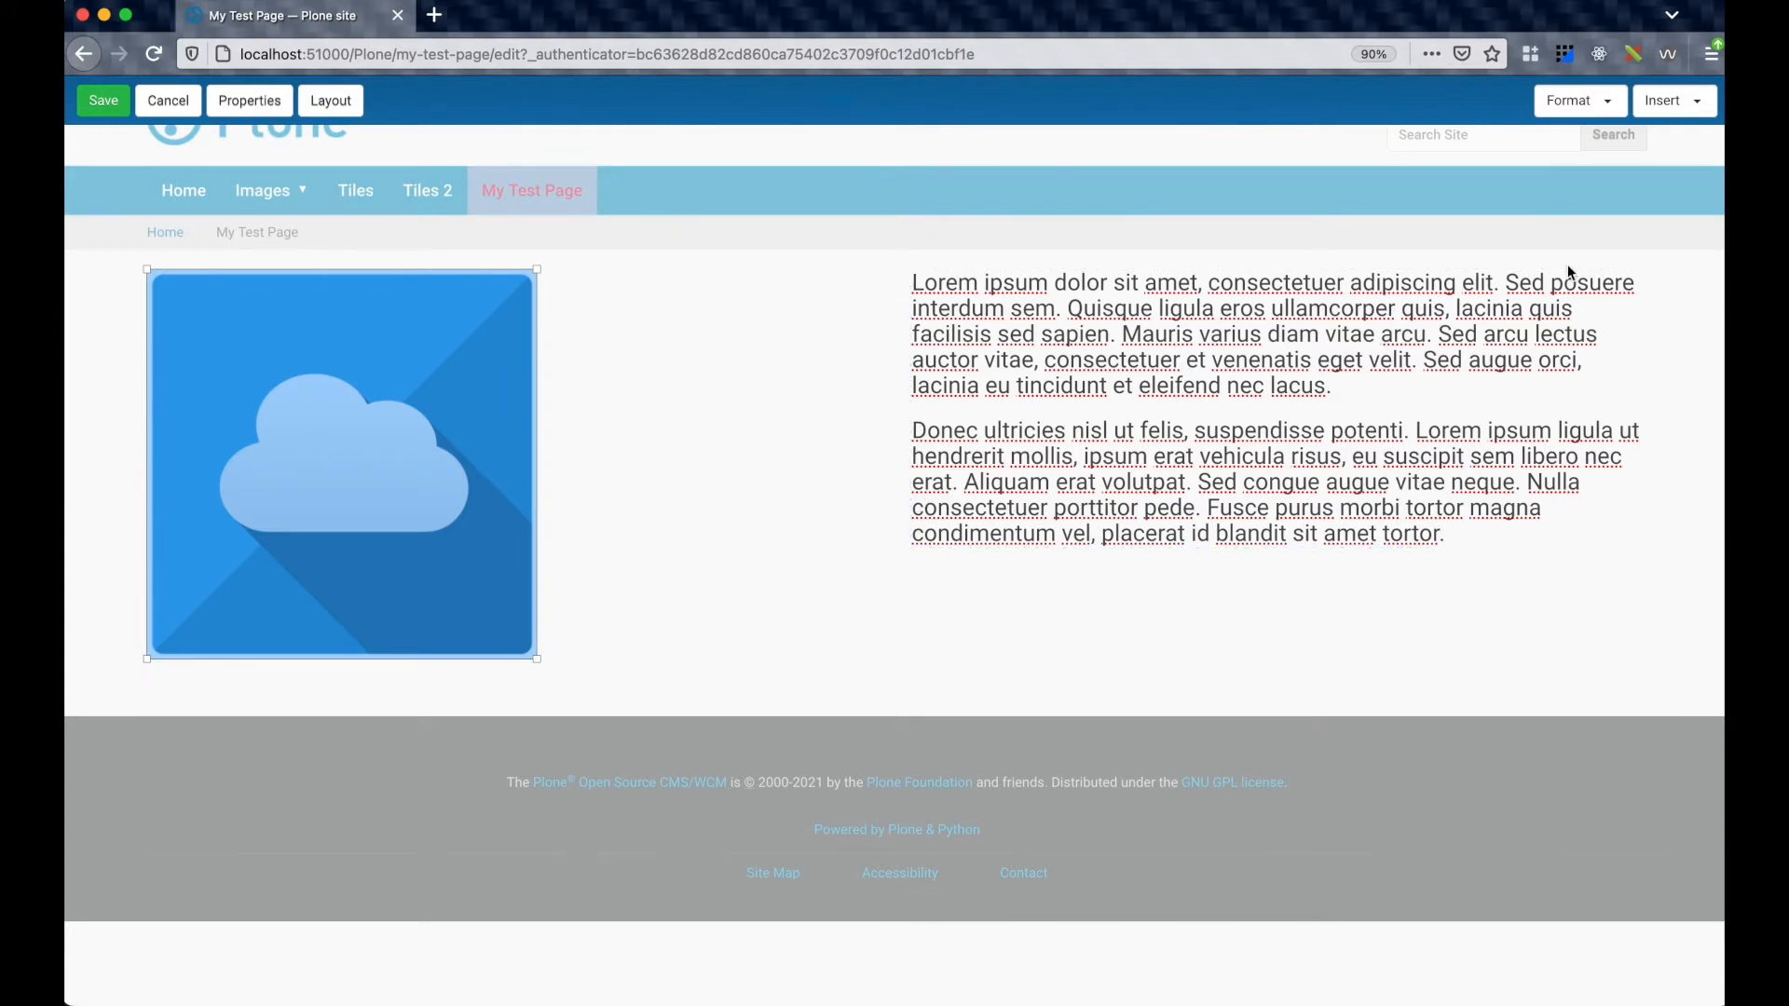
pyautogui.click(1695, 100)
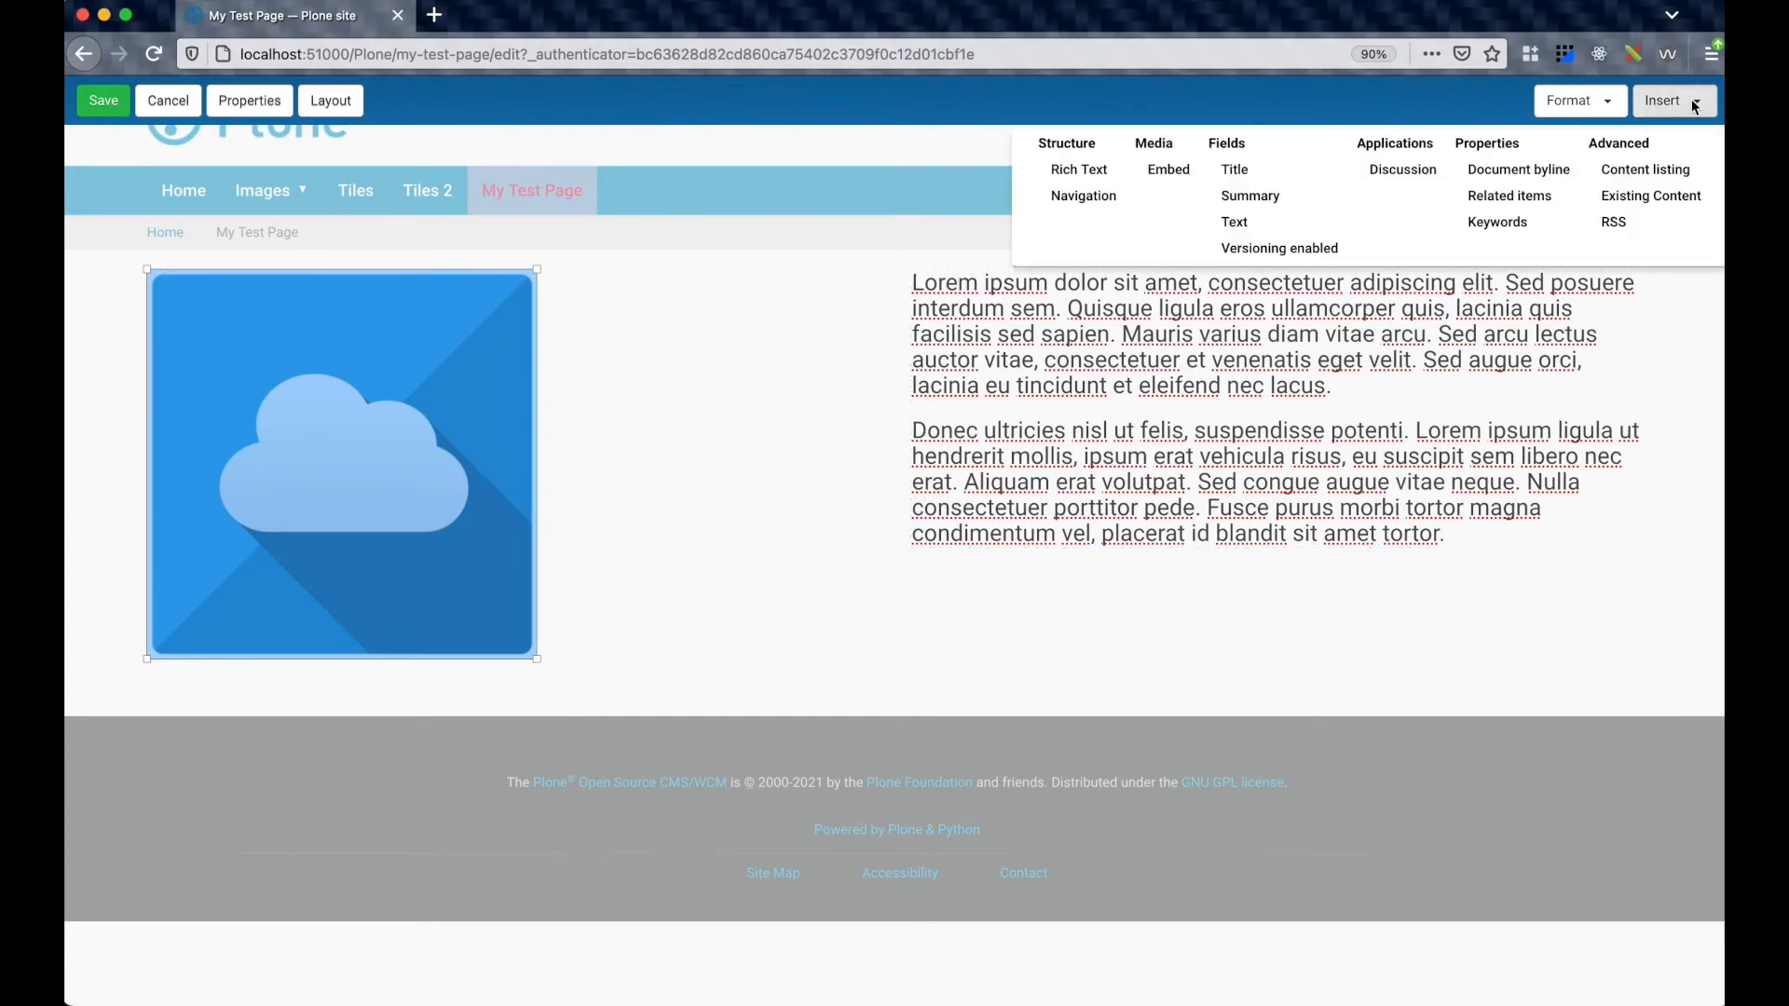
pyautogui.click(1086, 171)
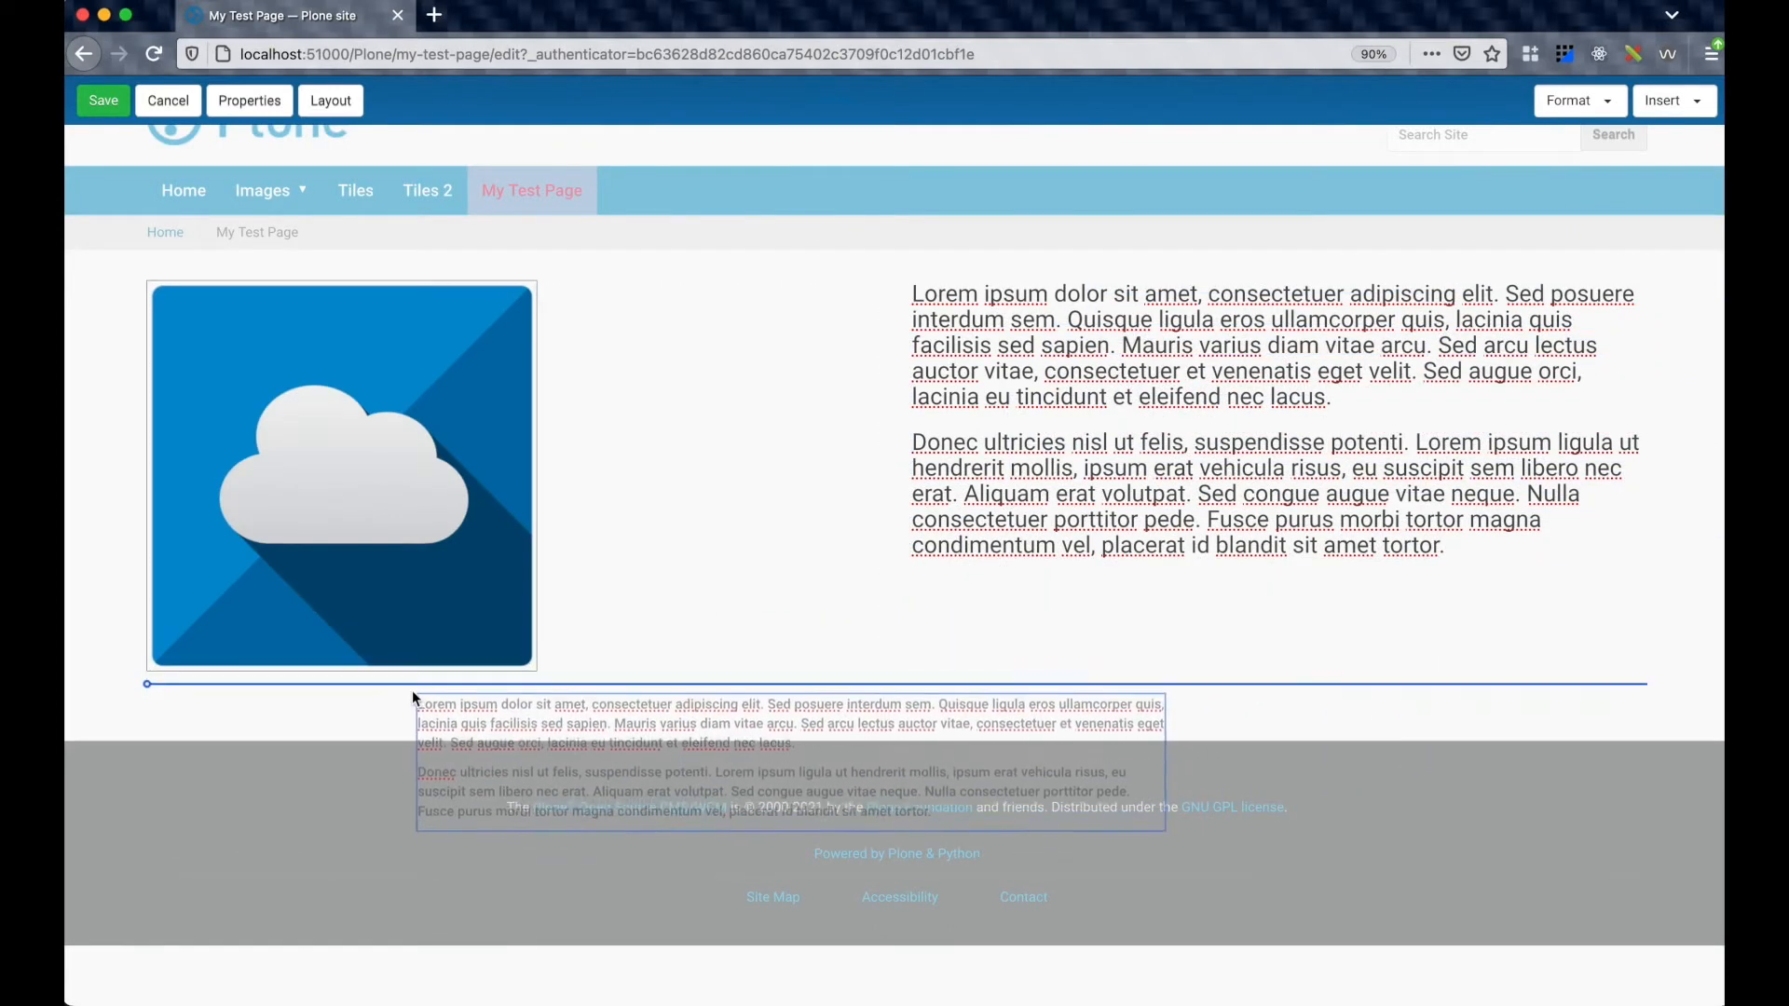
pyautogui.click(412, 696)
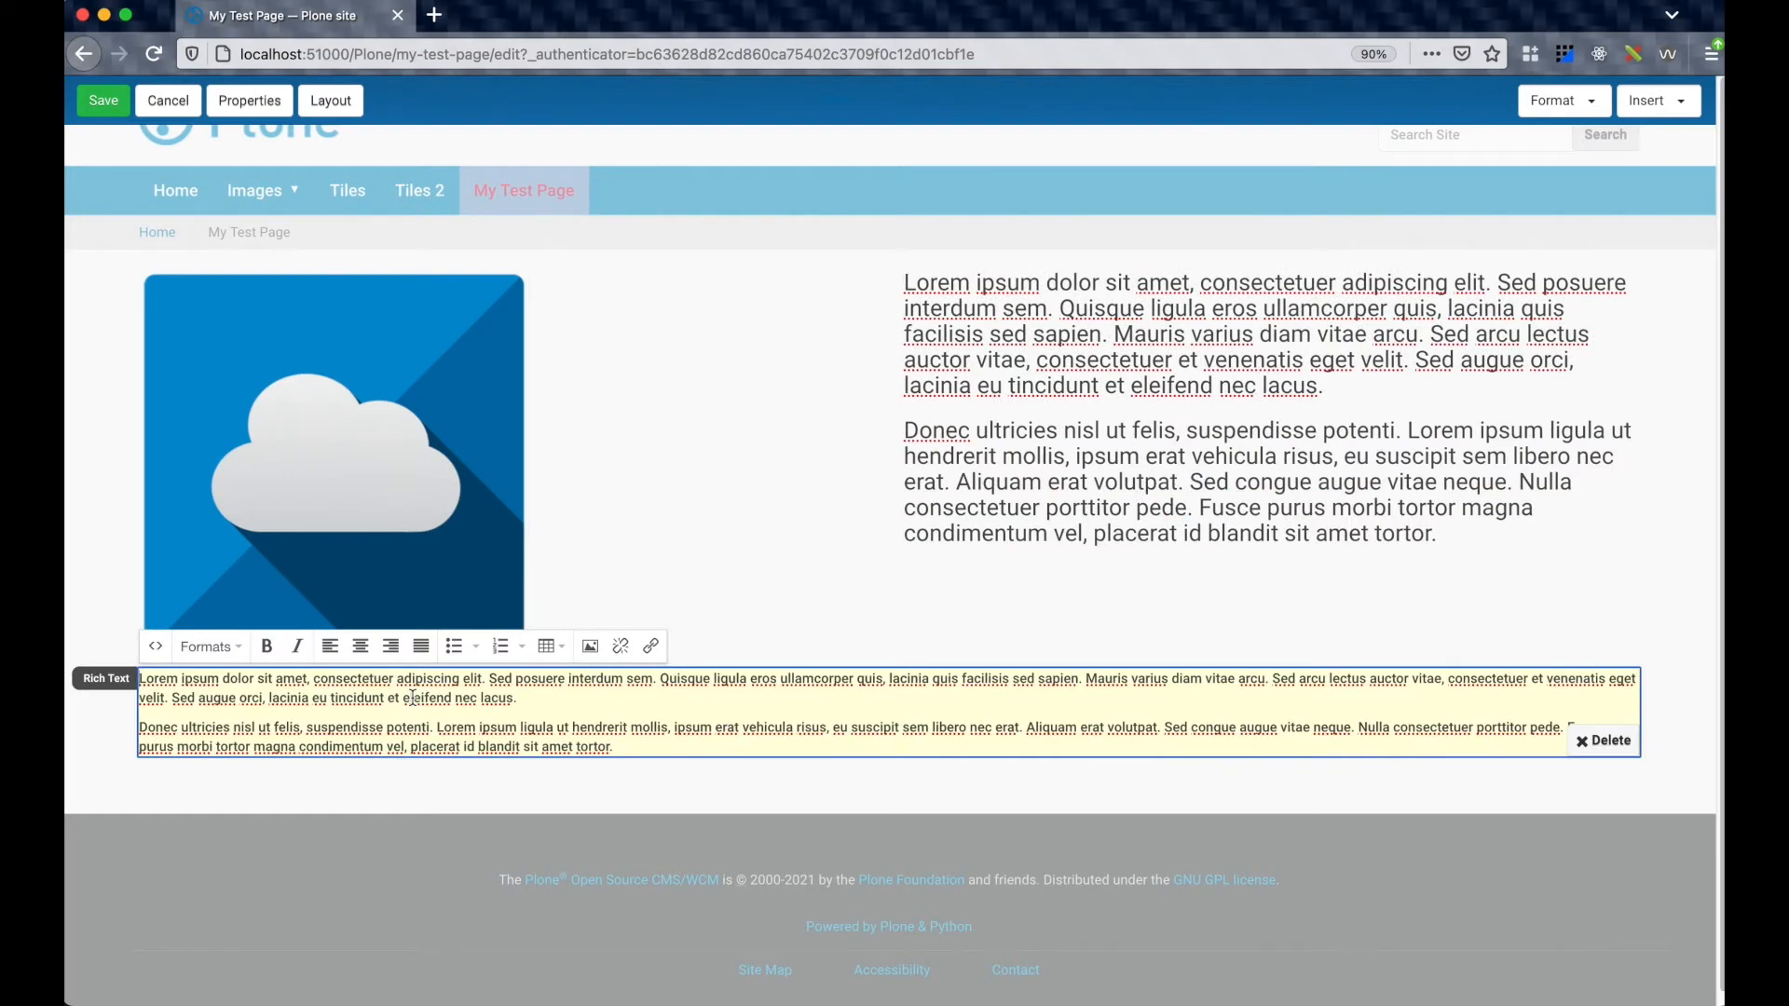
# Apply a header format to all the placeholder text in the lower Rich Text tile
pyautogui.press('super+a')
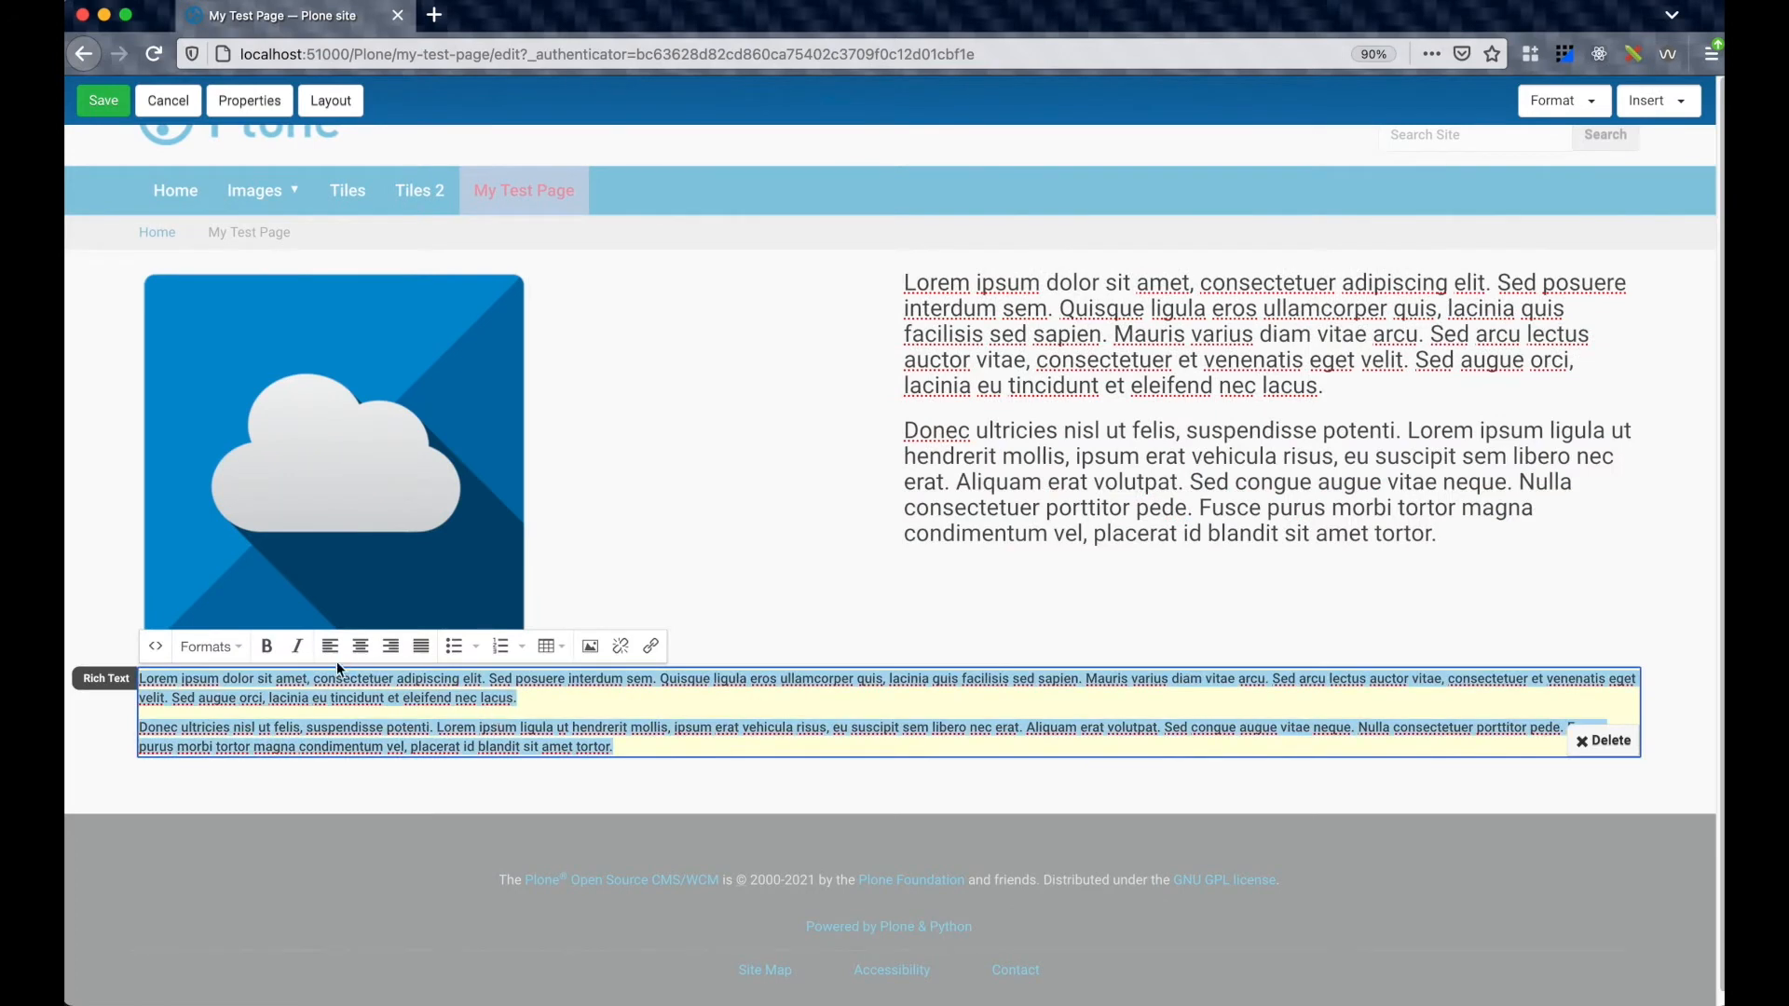
pyautogui.click(228, 658)
pyautogui.moveTo(209, 679)
pyautogui.click(424, 769)
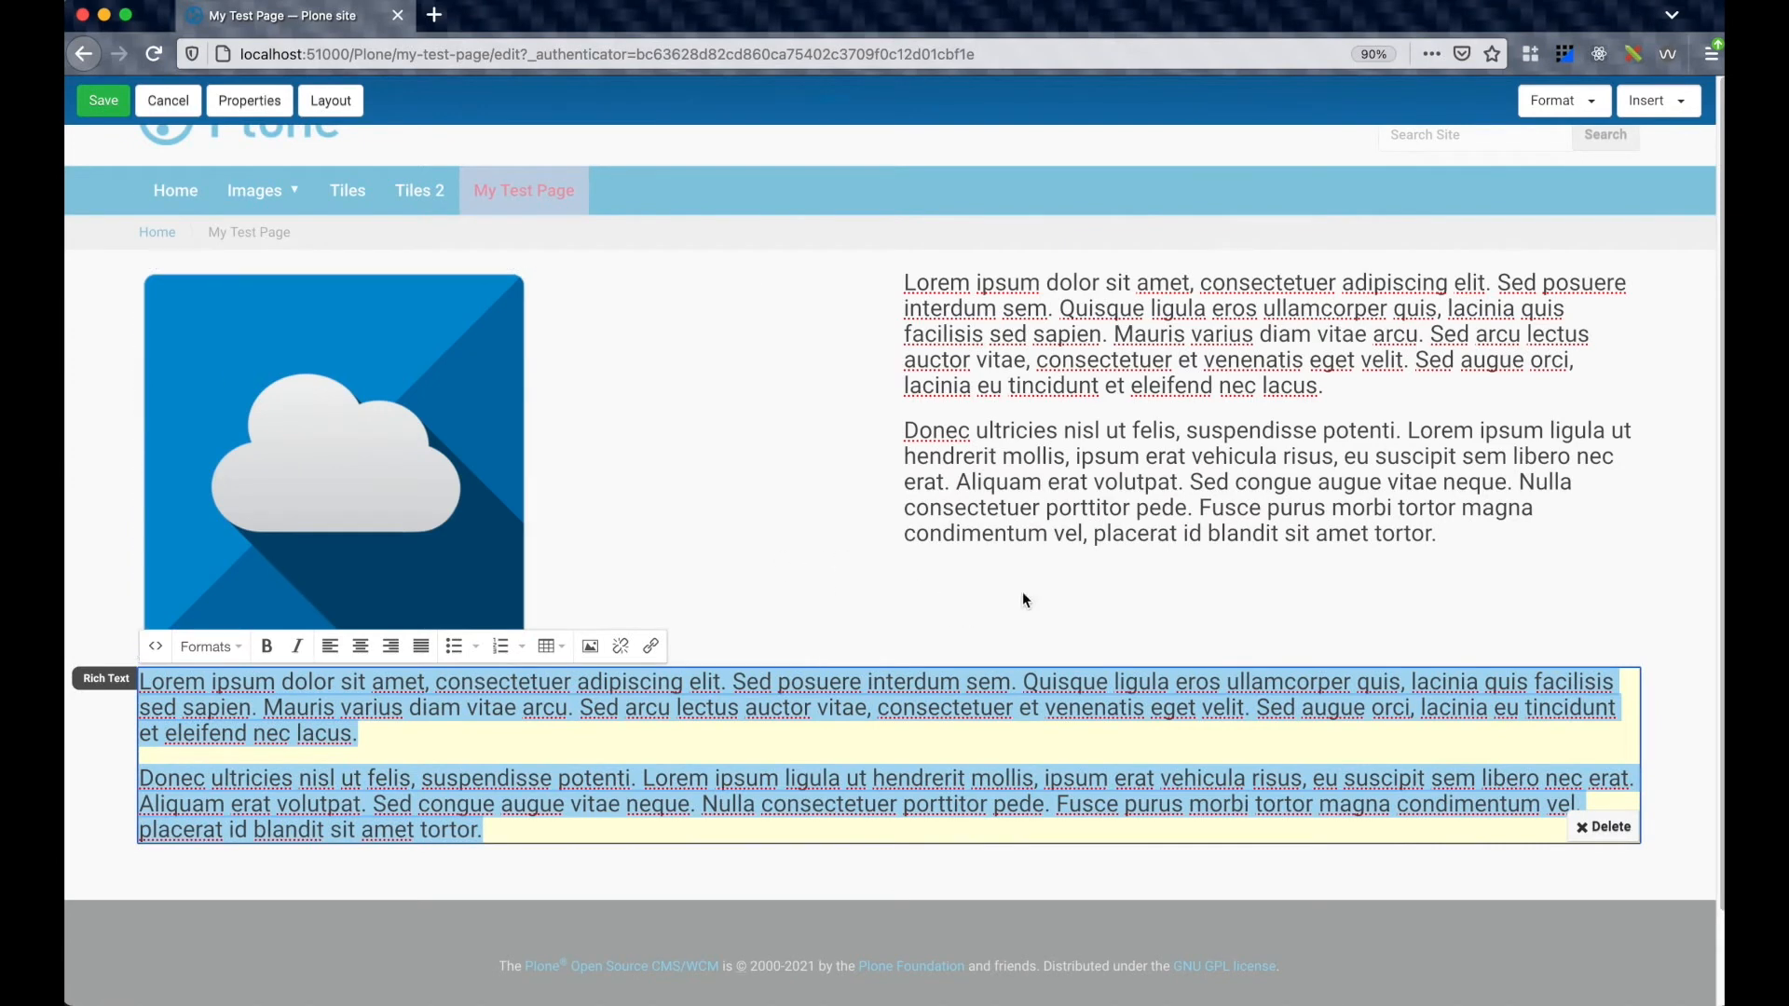
# Insert another Rich Text tile as a column to the right of the lower text and clear its placeholder text
pyautogui.click(1696, 102)
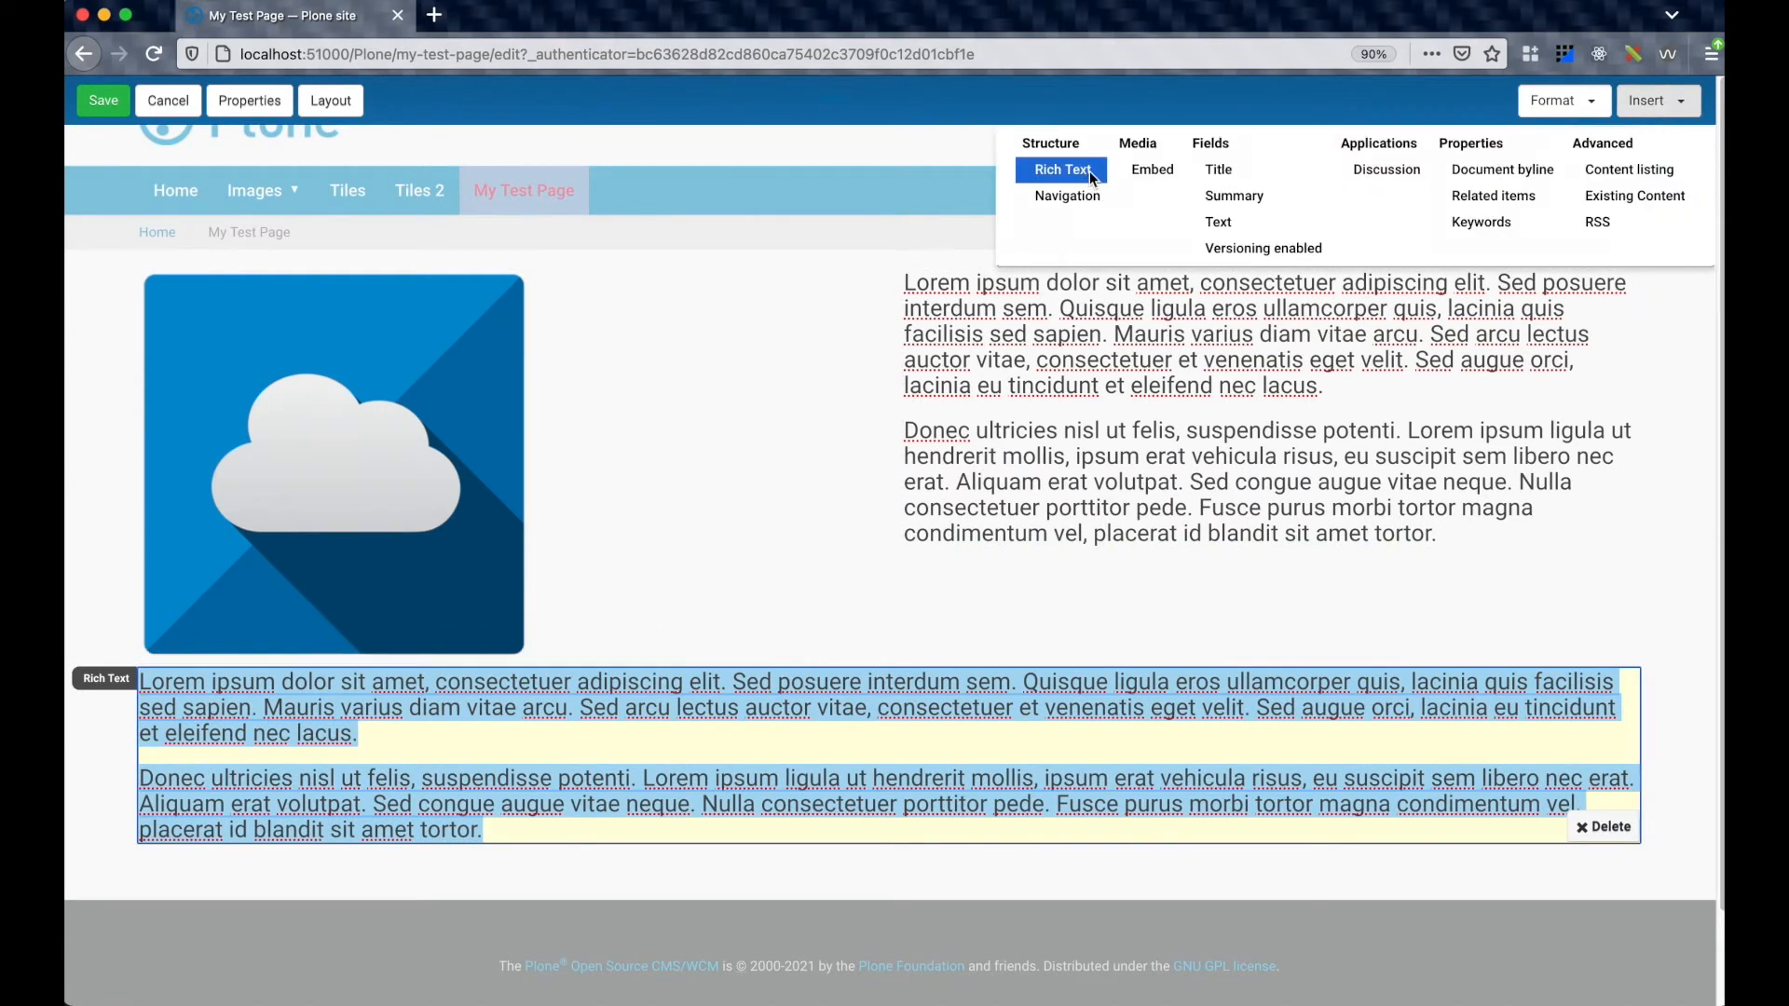
pyautogui.click(1089, 171)
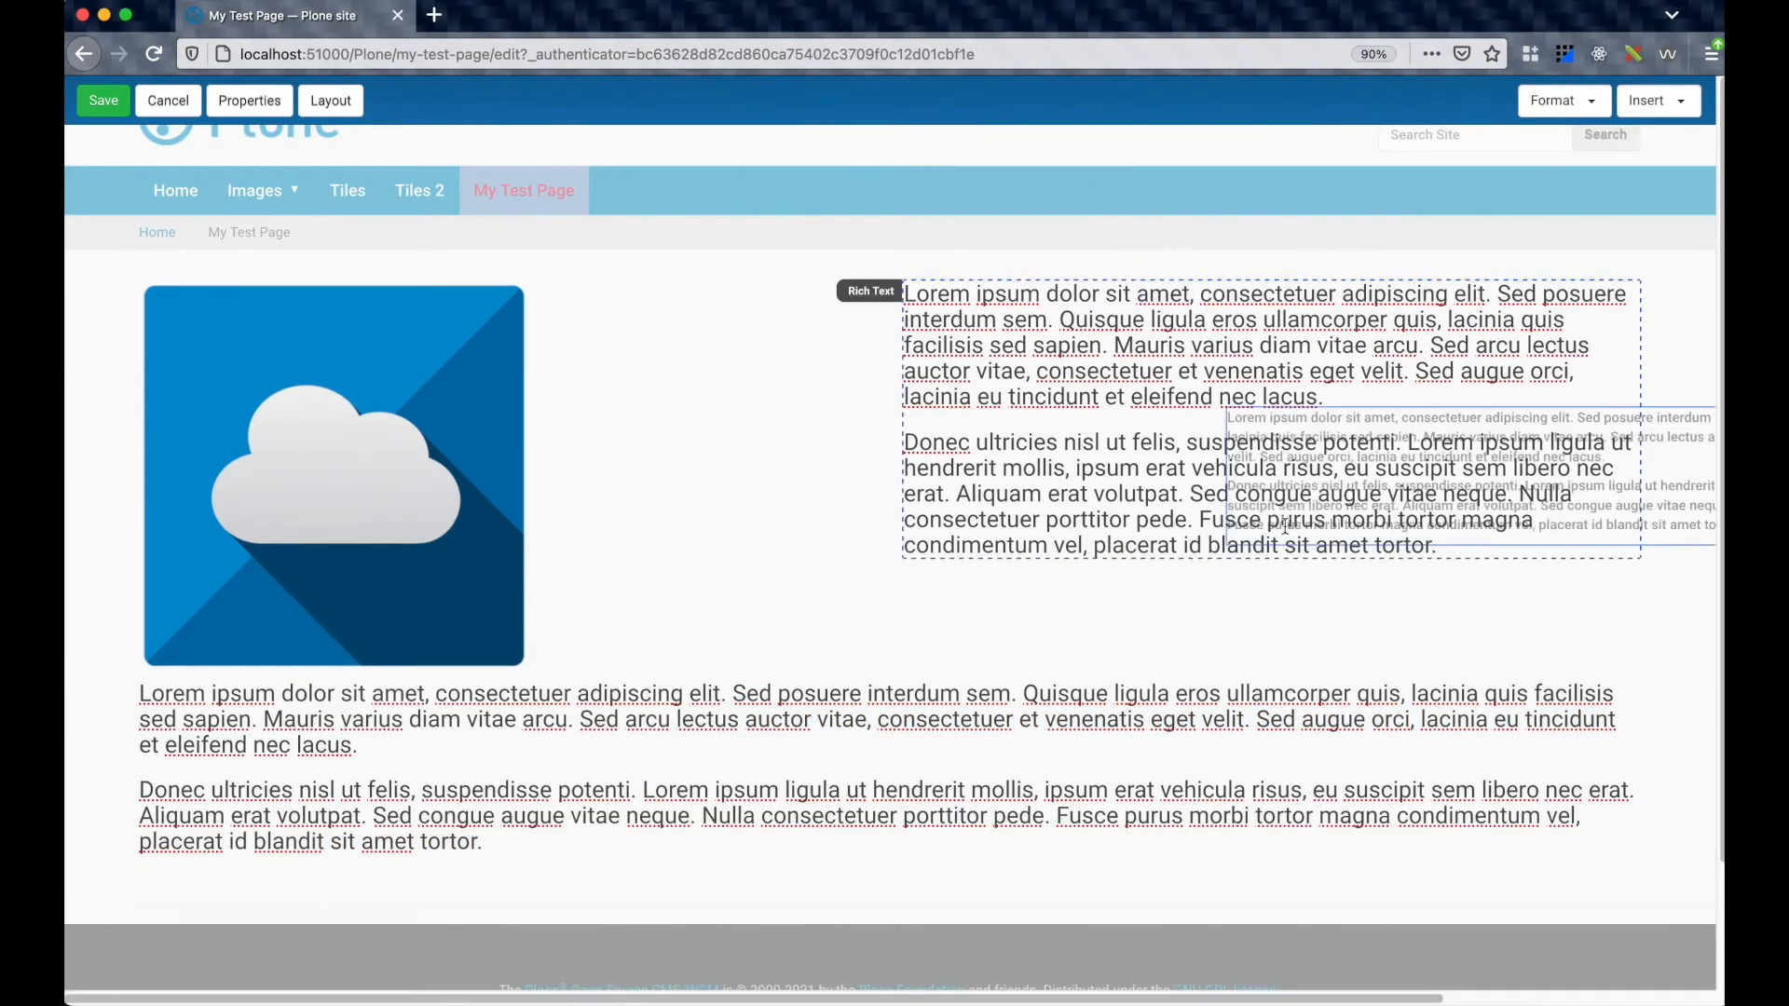
pyautogui.click(1620, 728)
pyautogui.hotkey('ctrl', 'a')
pyautogui.press('BackSpace')
# Insert the site image icon-location.png from the Images folder into the empty tile at preview 400x400 size
pyautogui.click(1355, 646)
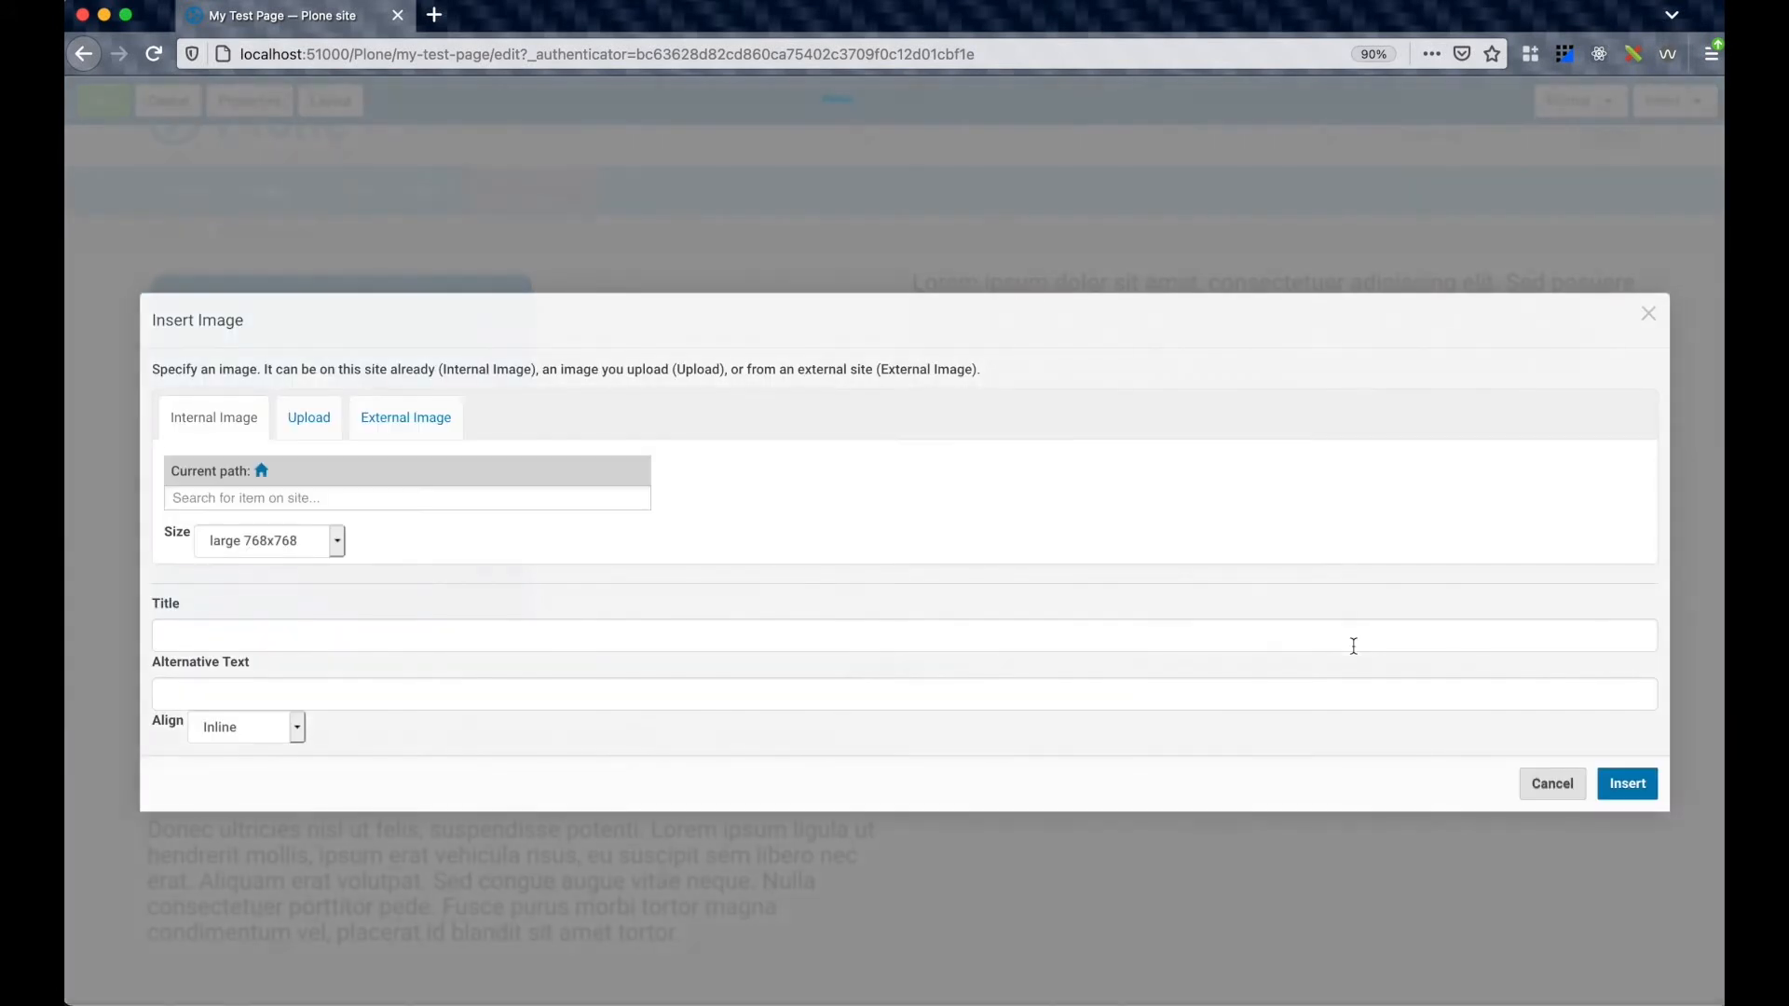
pyautogui.click(378, 500)
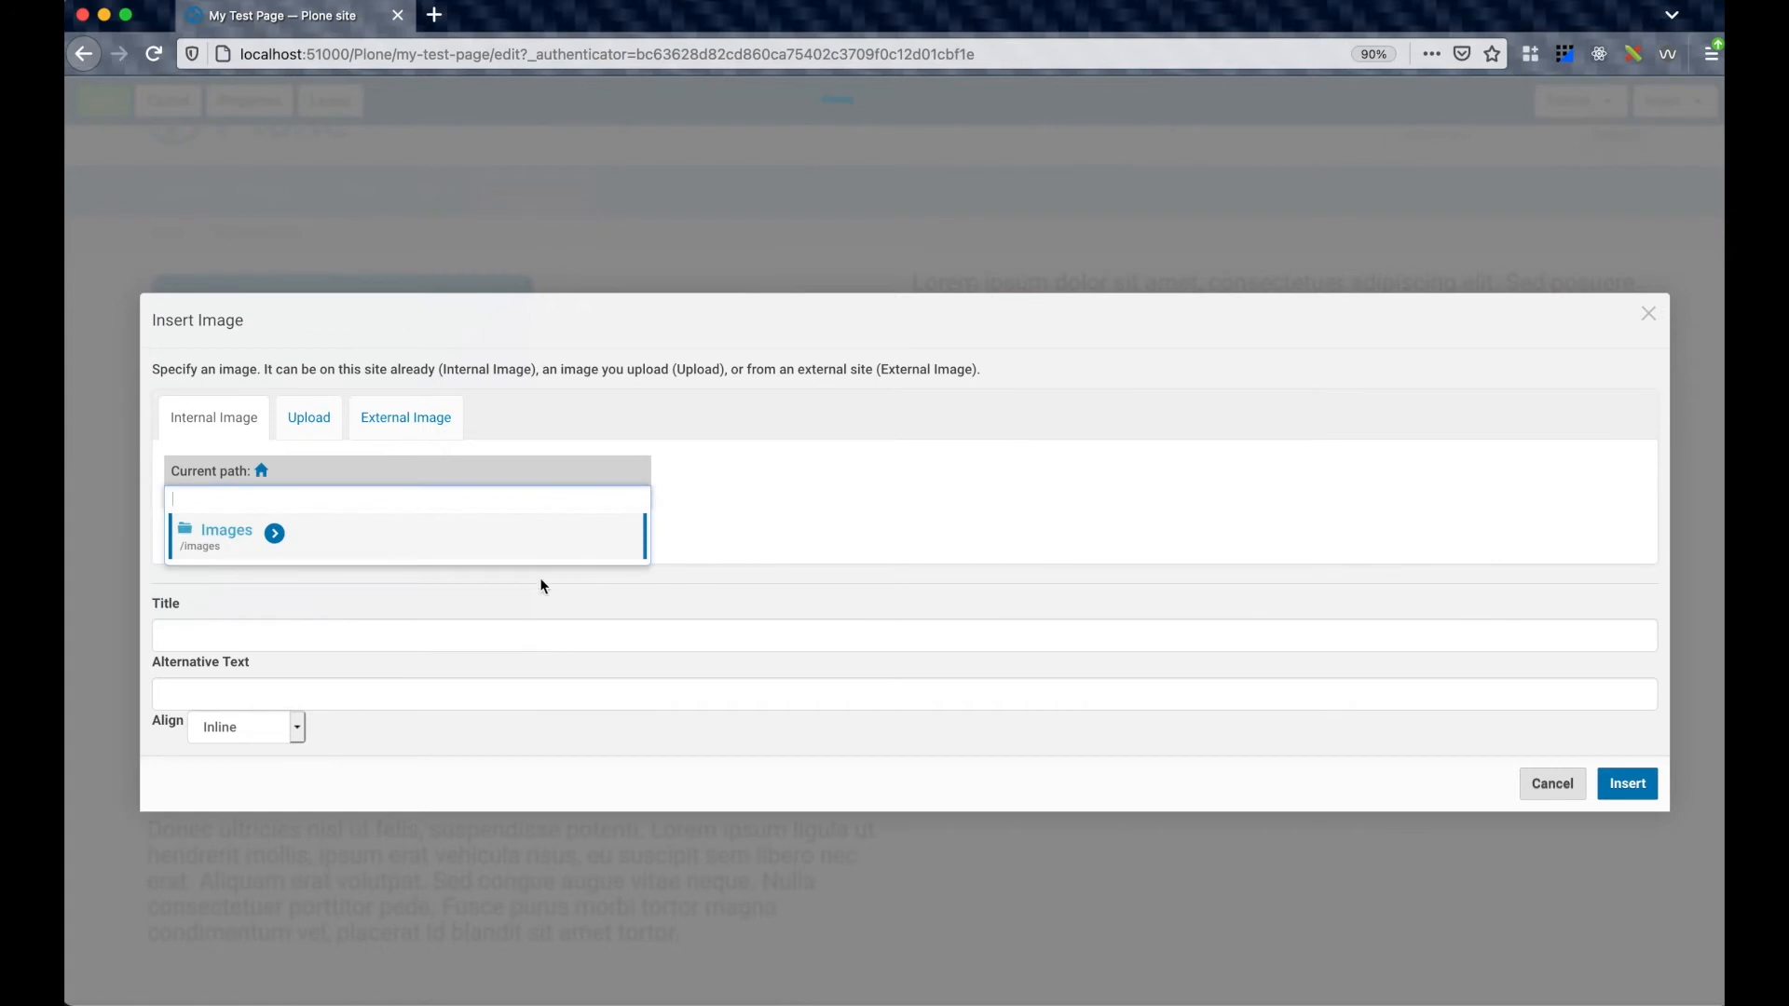
pyautogui.click(312, 531)
pyautogui.scroll(-3, 546, 694)
pyautogui.scroll(-1, 546, 694)
pyautogui.click(556, 626)
pyautogui.click(326, 674)
pyautogui.click(317, 678)
pyautogui.click(315, 673)
pyautogui.click(302, 725)
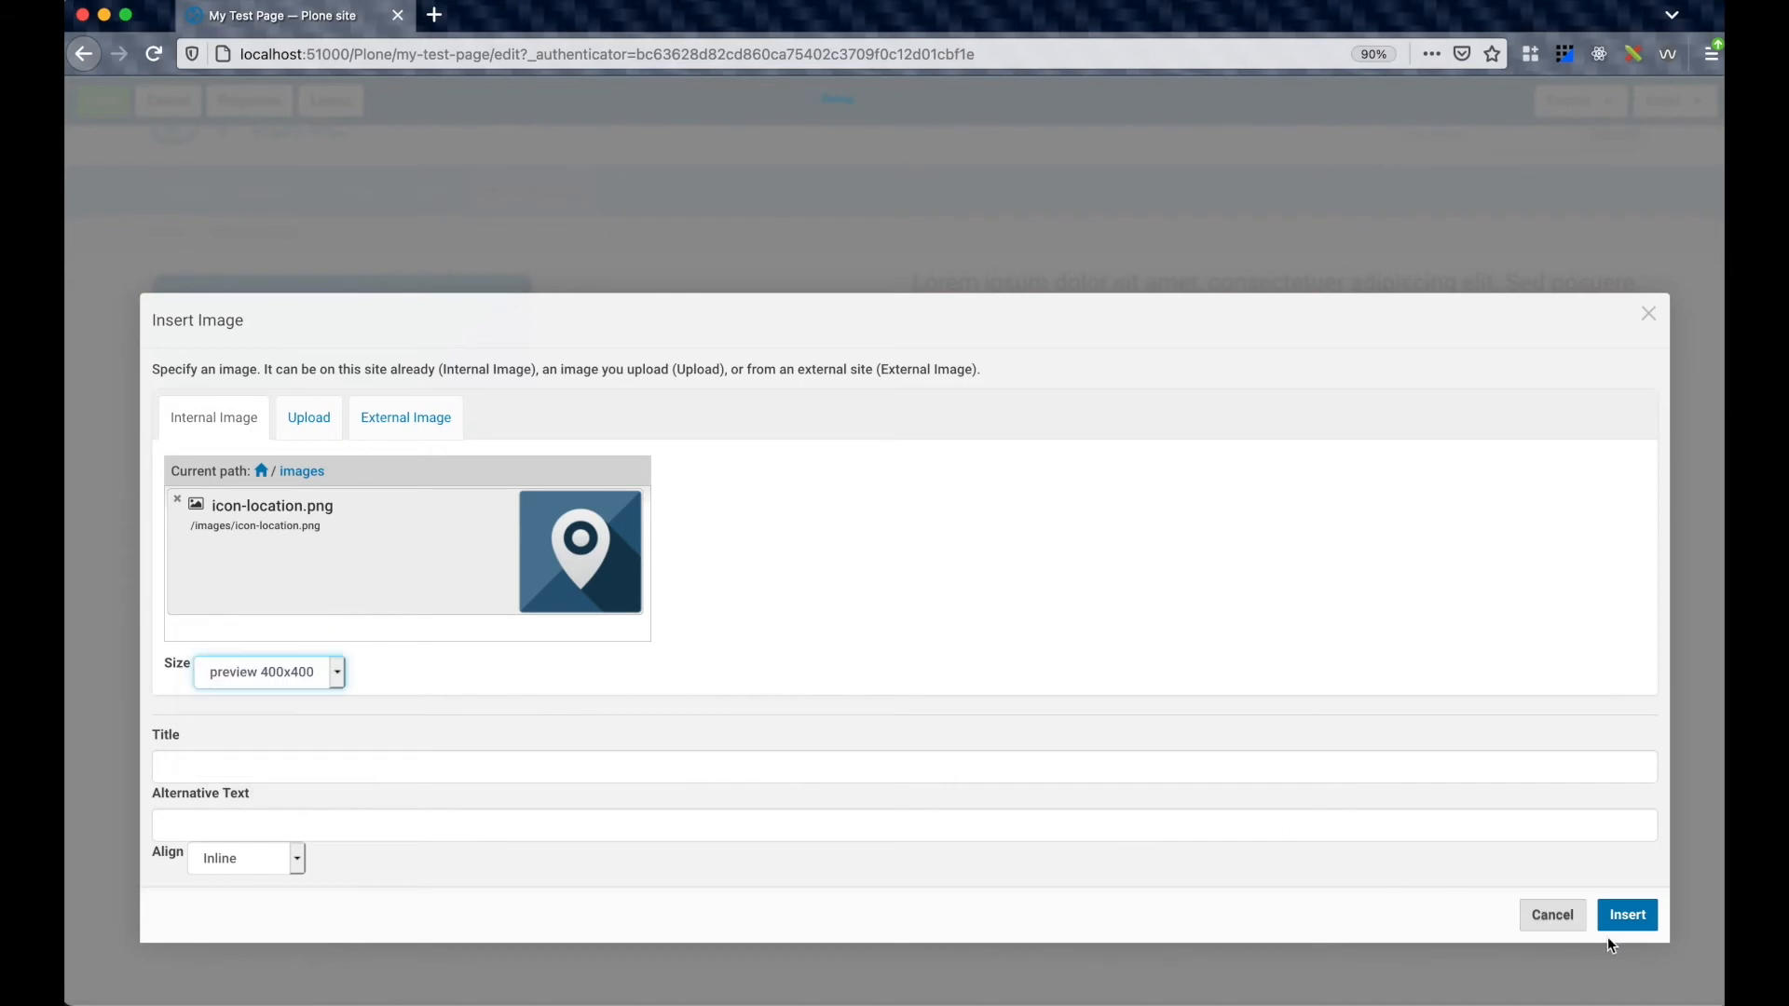
pyautogui.click(1627, 915)
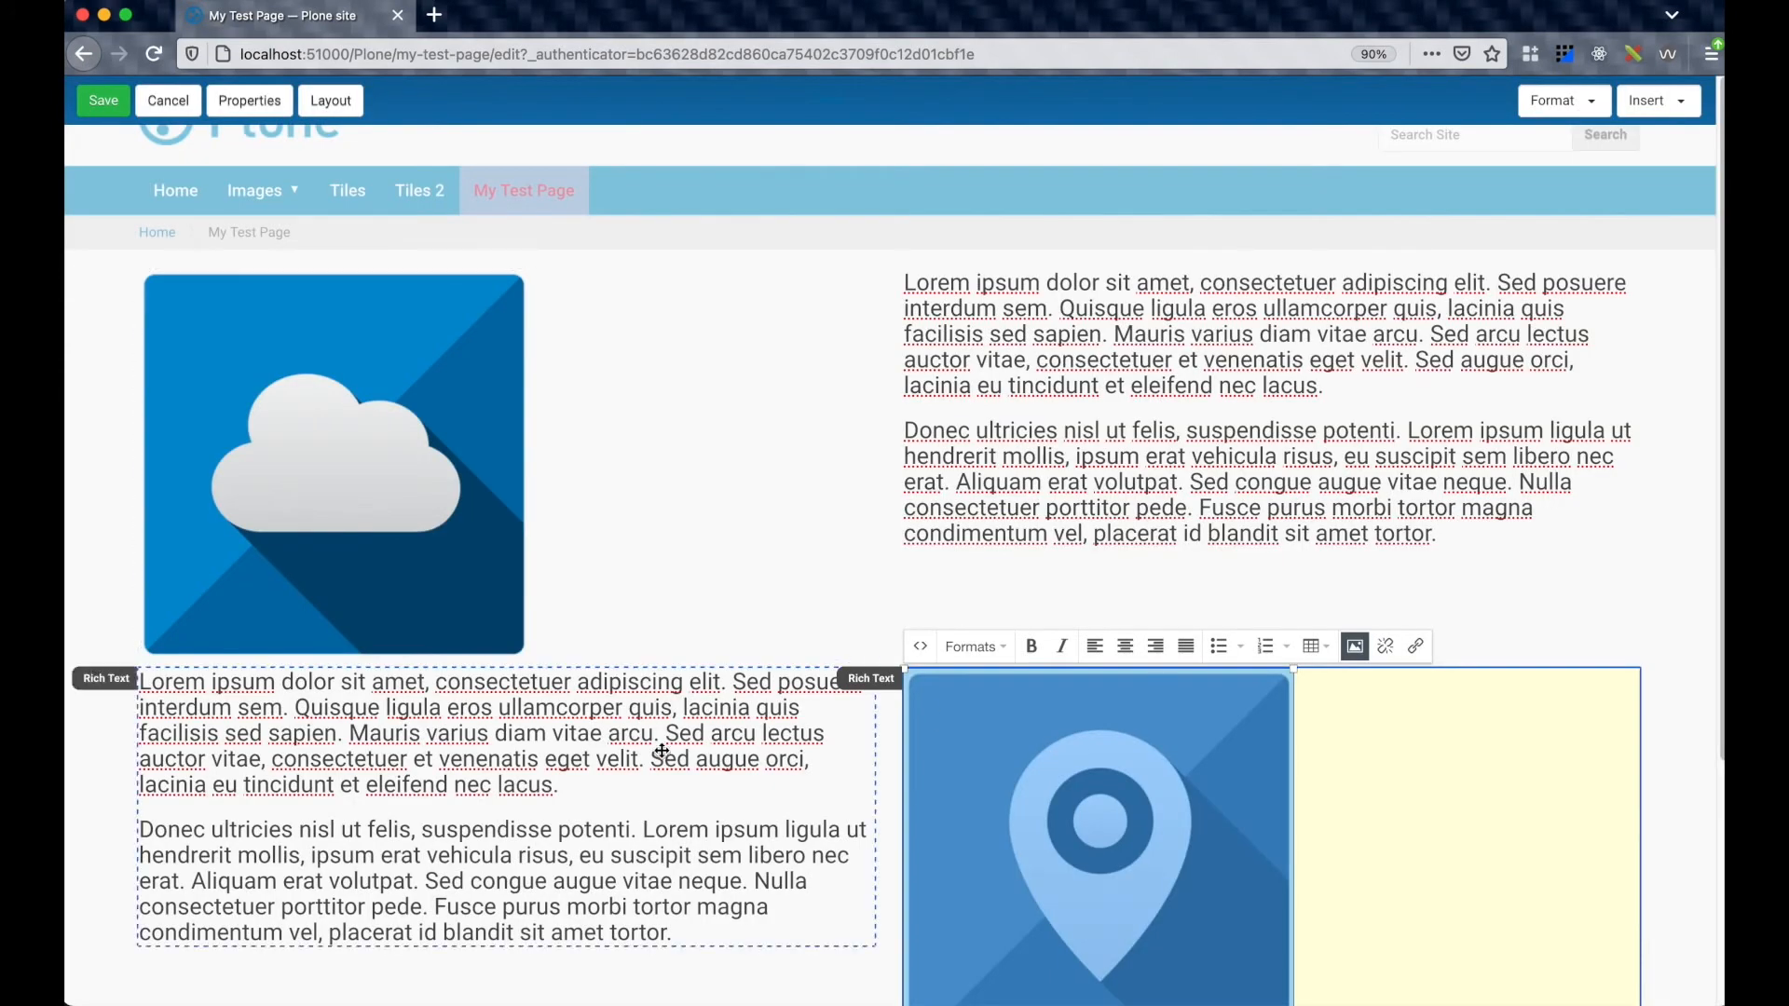
# Narrow the image column in both rows to about a quarter of the row width and save the page
pyautogui.click(689, 762)
pyautogui.scroll(-3, 699, 540)
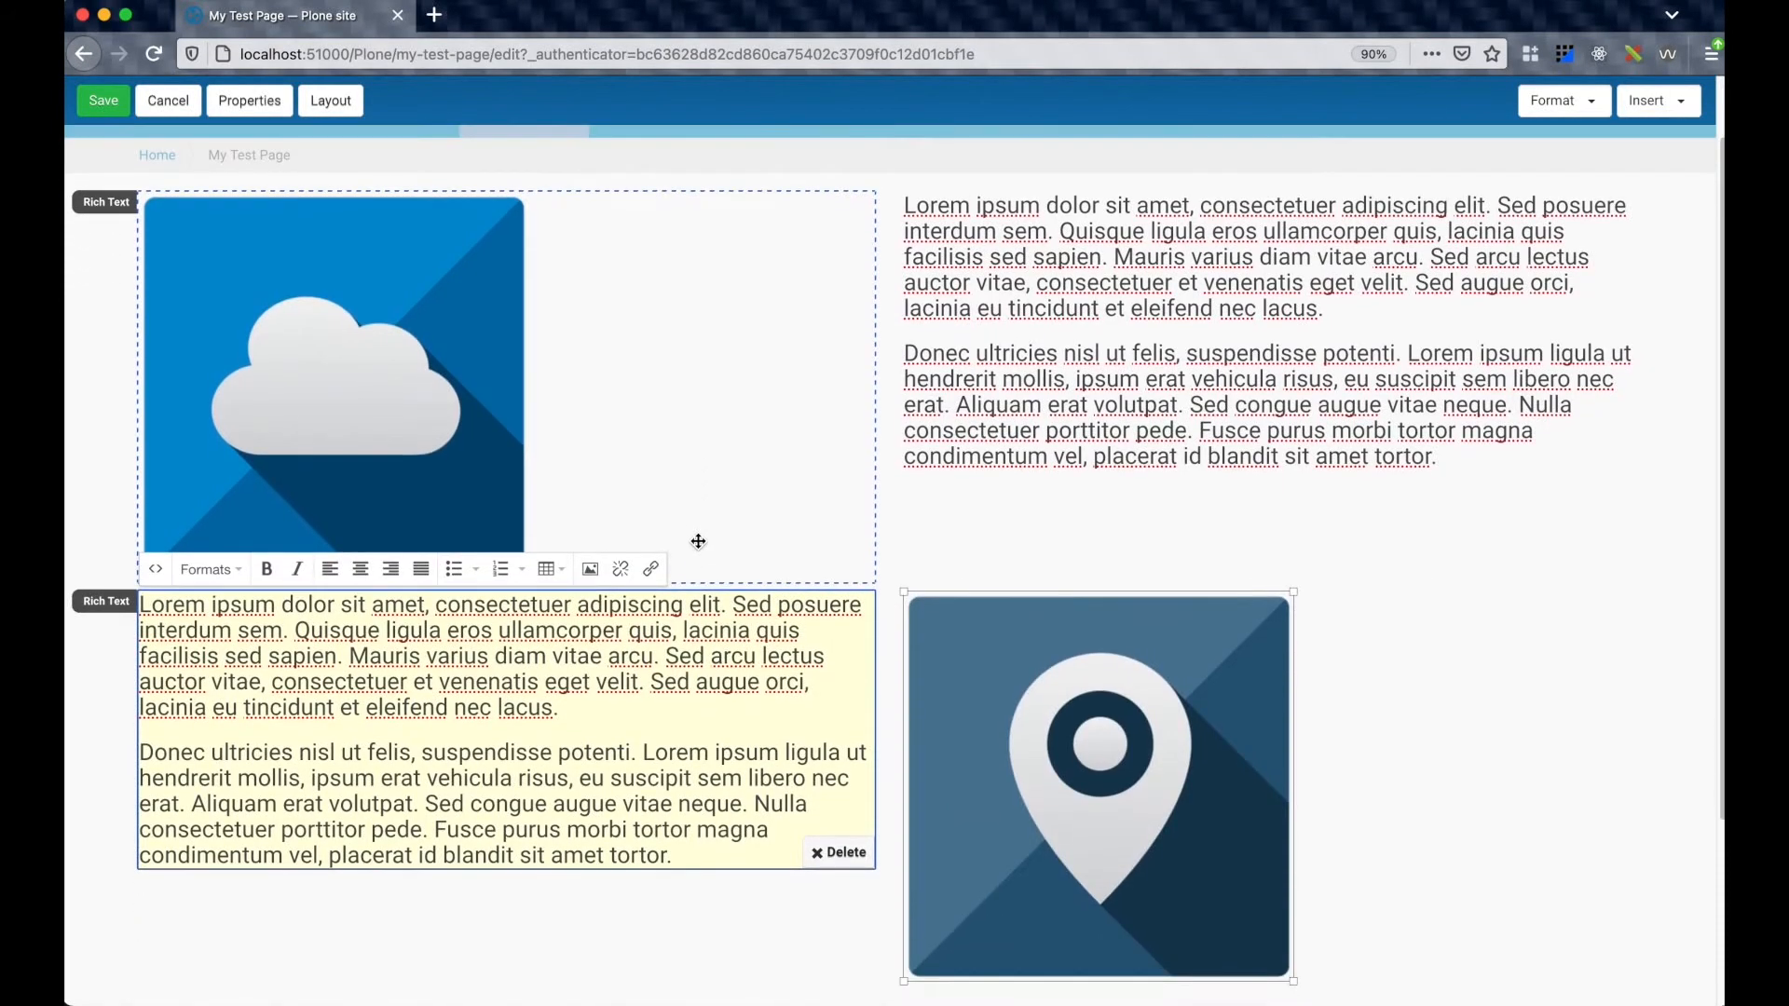
pyautogui.scroll(-1, 699, 540)
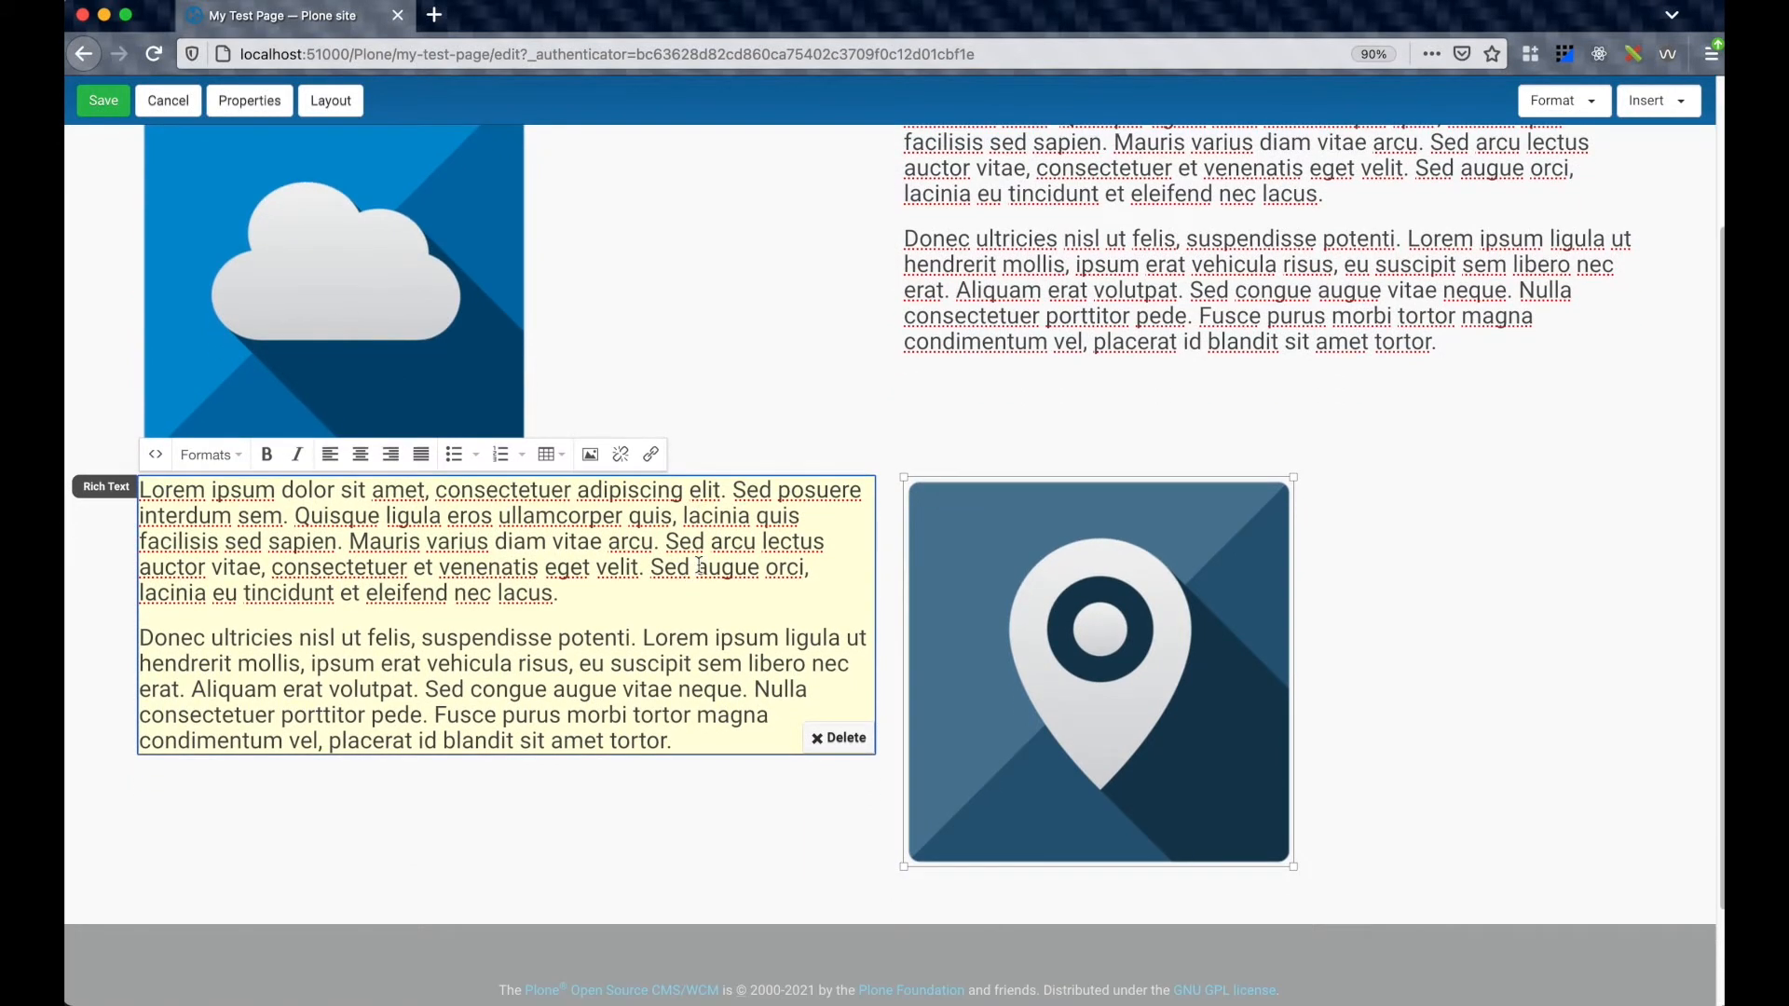
pyautogui.scroll(3, 699, 565)
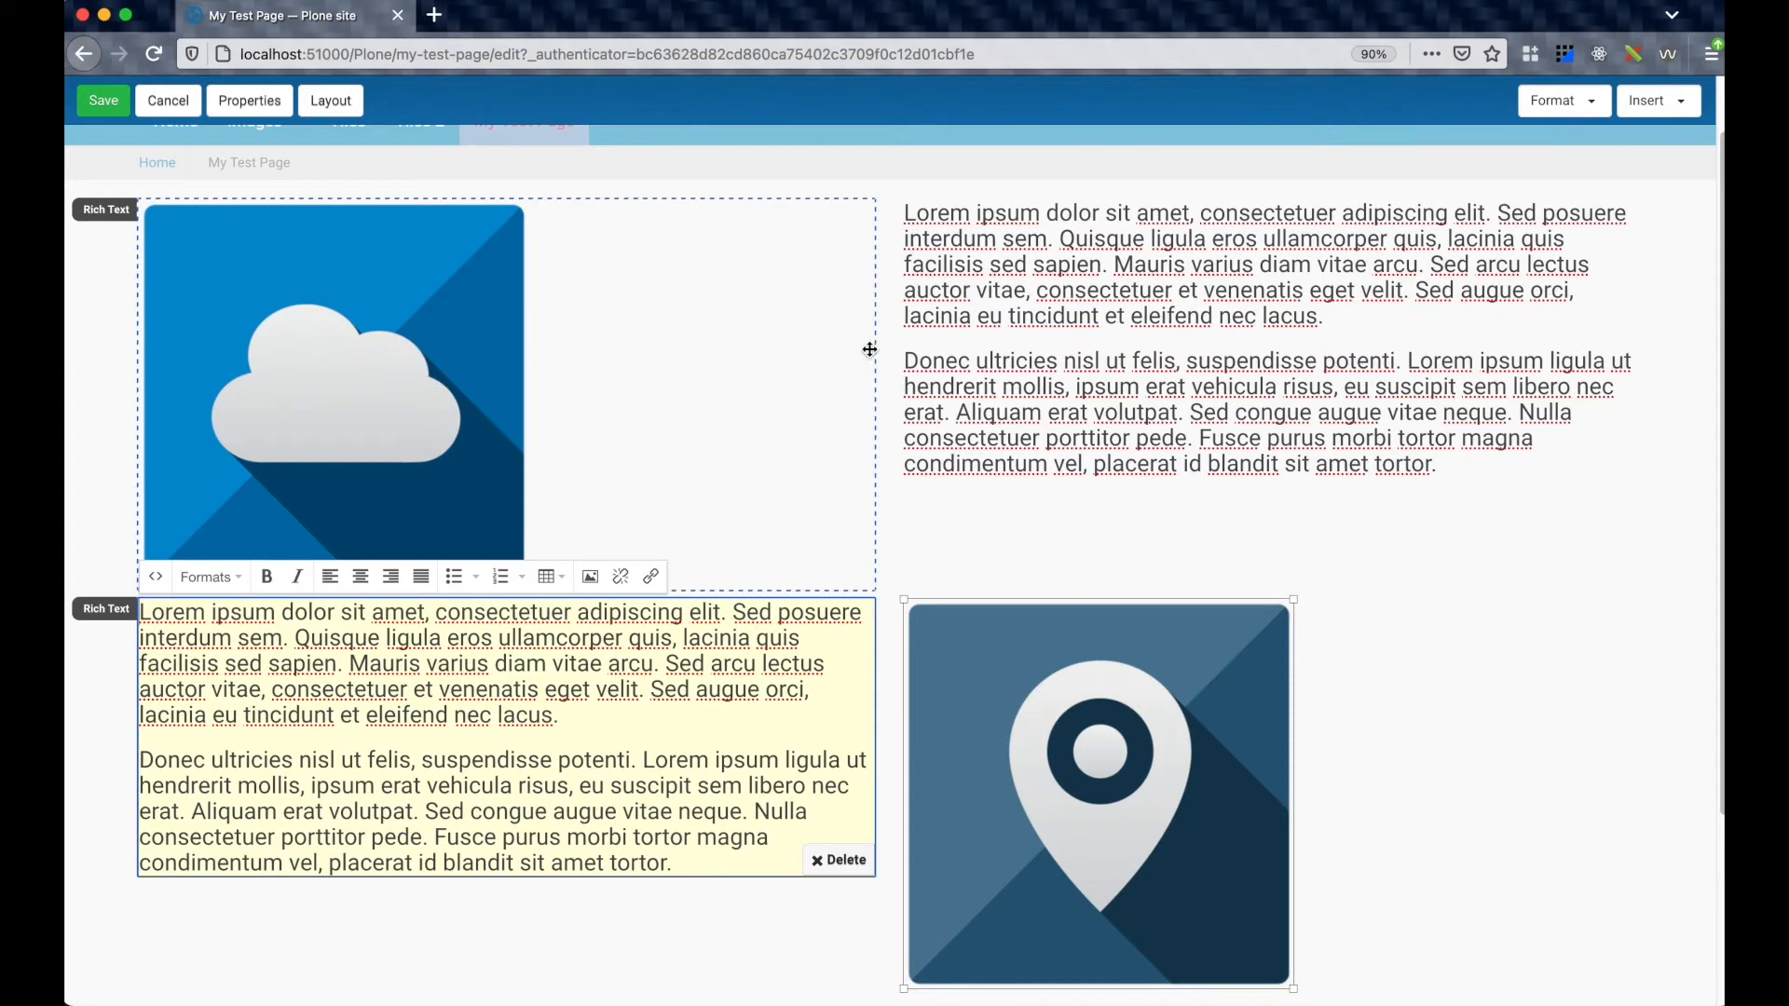
pyautogui.moveTo(885, 350)
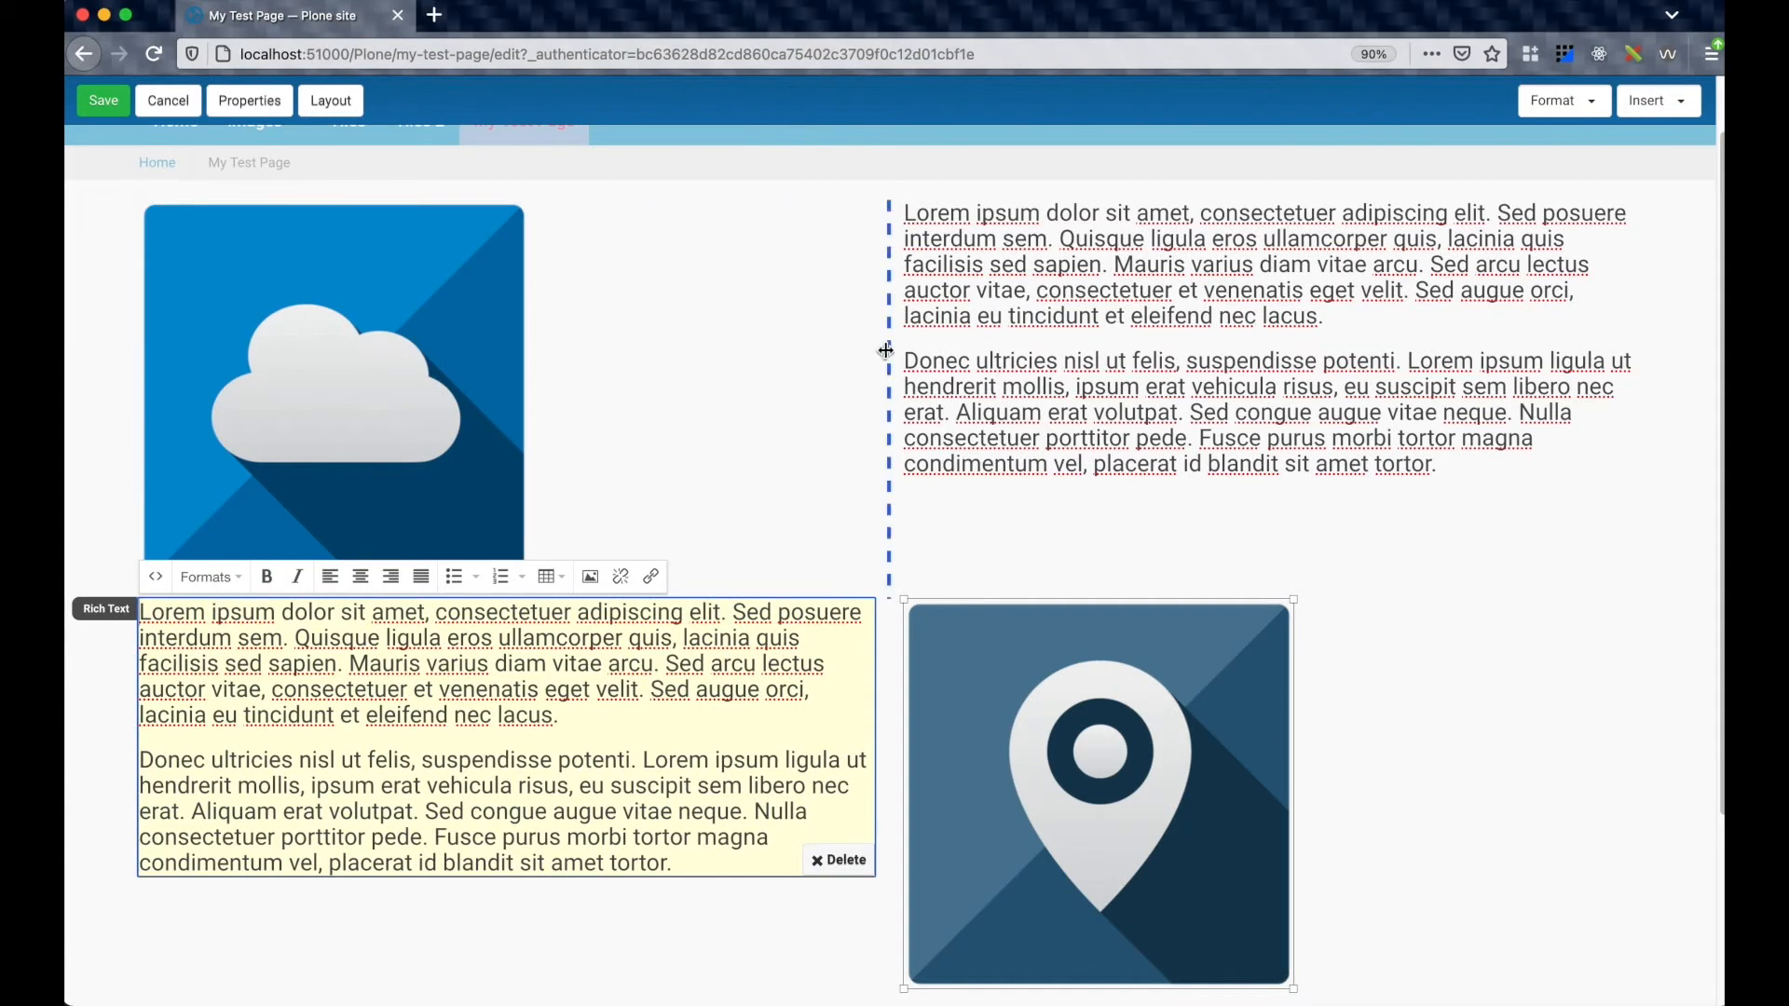
pyautogui.moveTo(887, 350); pyautogui.dragTo(479, 349)
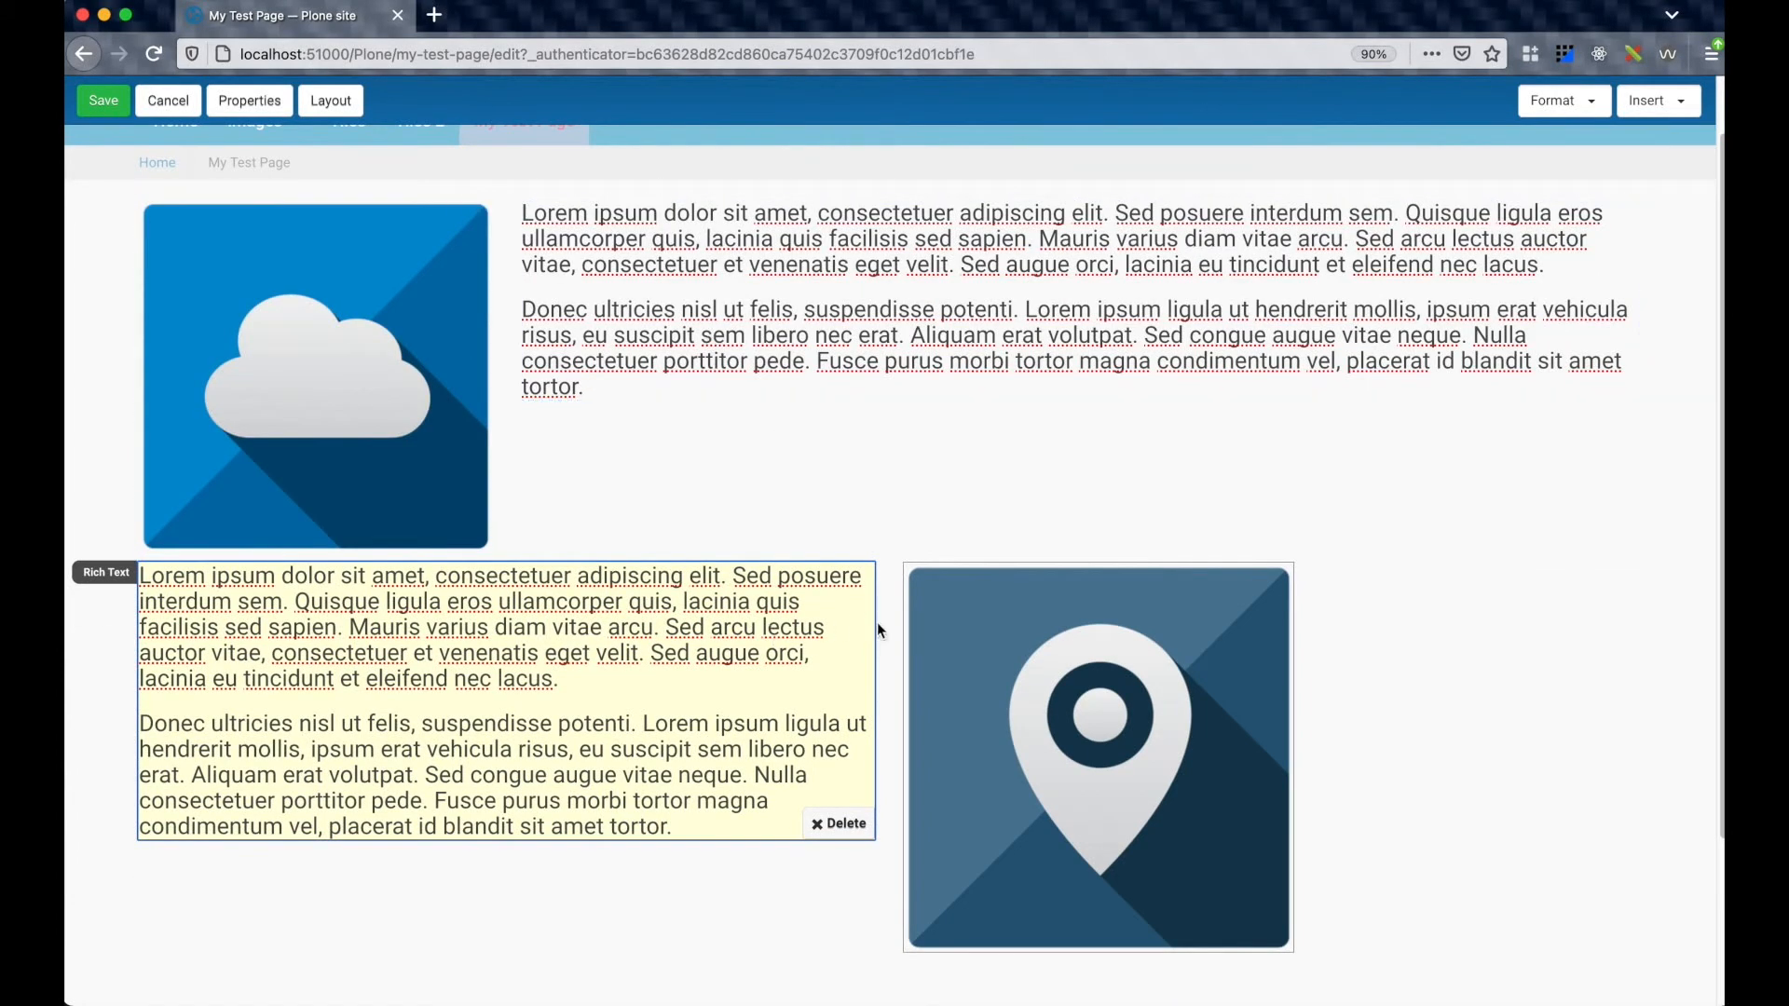
pyautogui.moveTo(887, 629); pyautogui.dragTo(1322, 645)
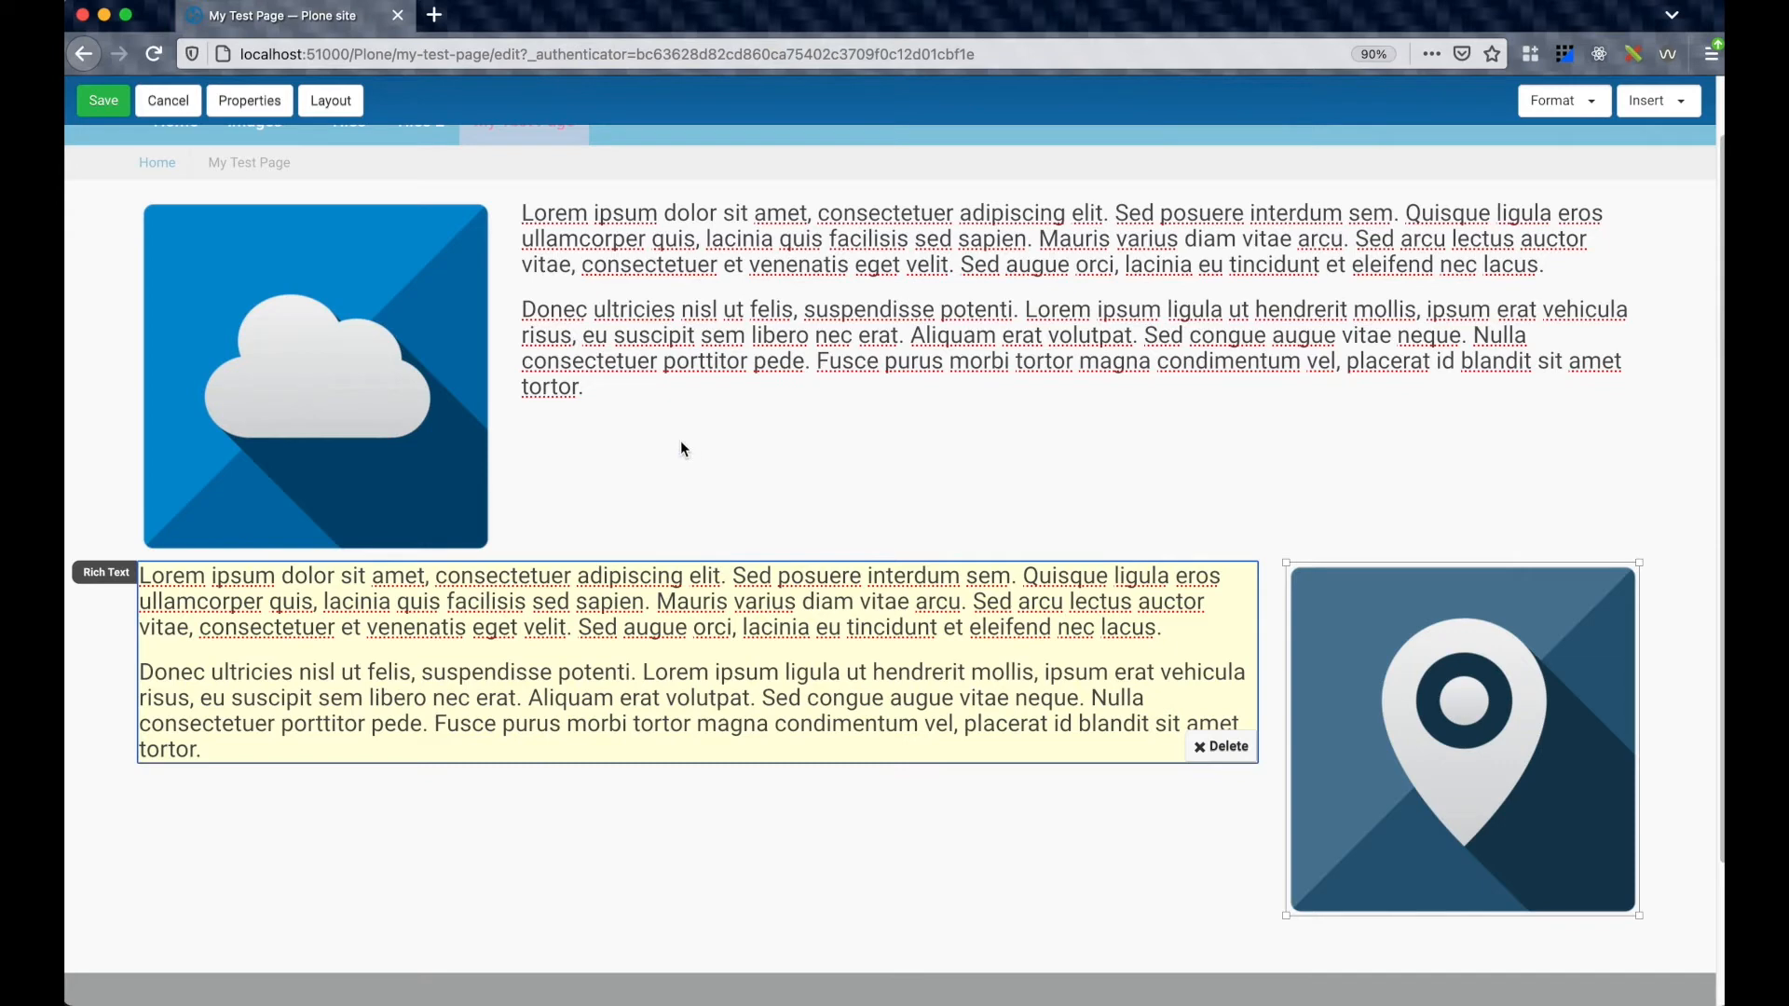
pyautogui.click(104, 109)
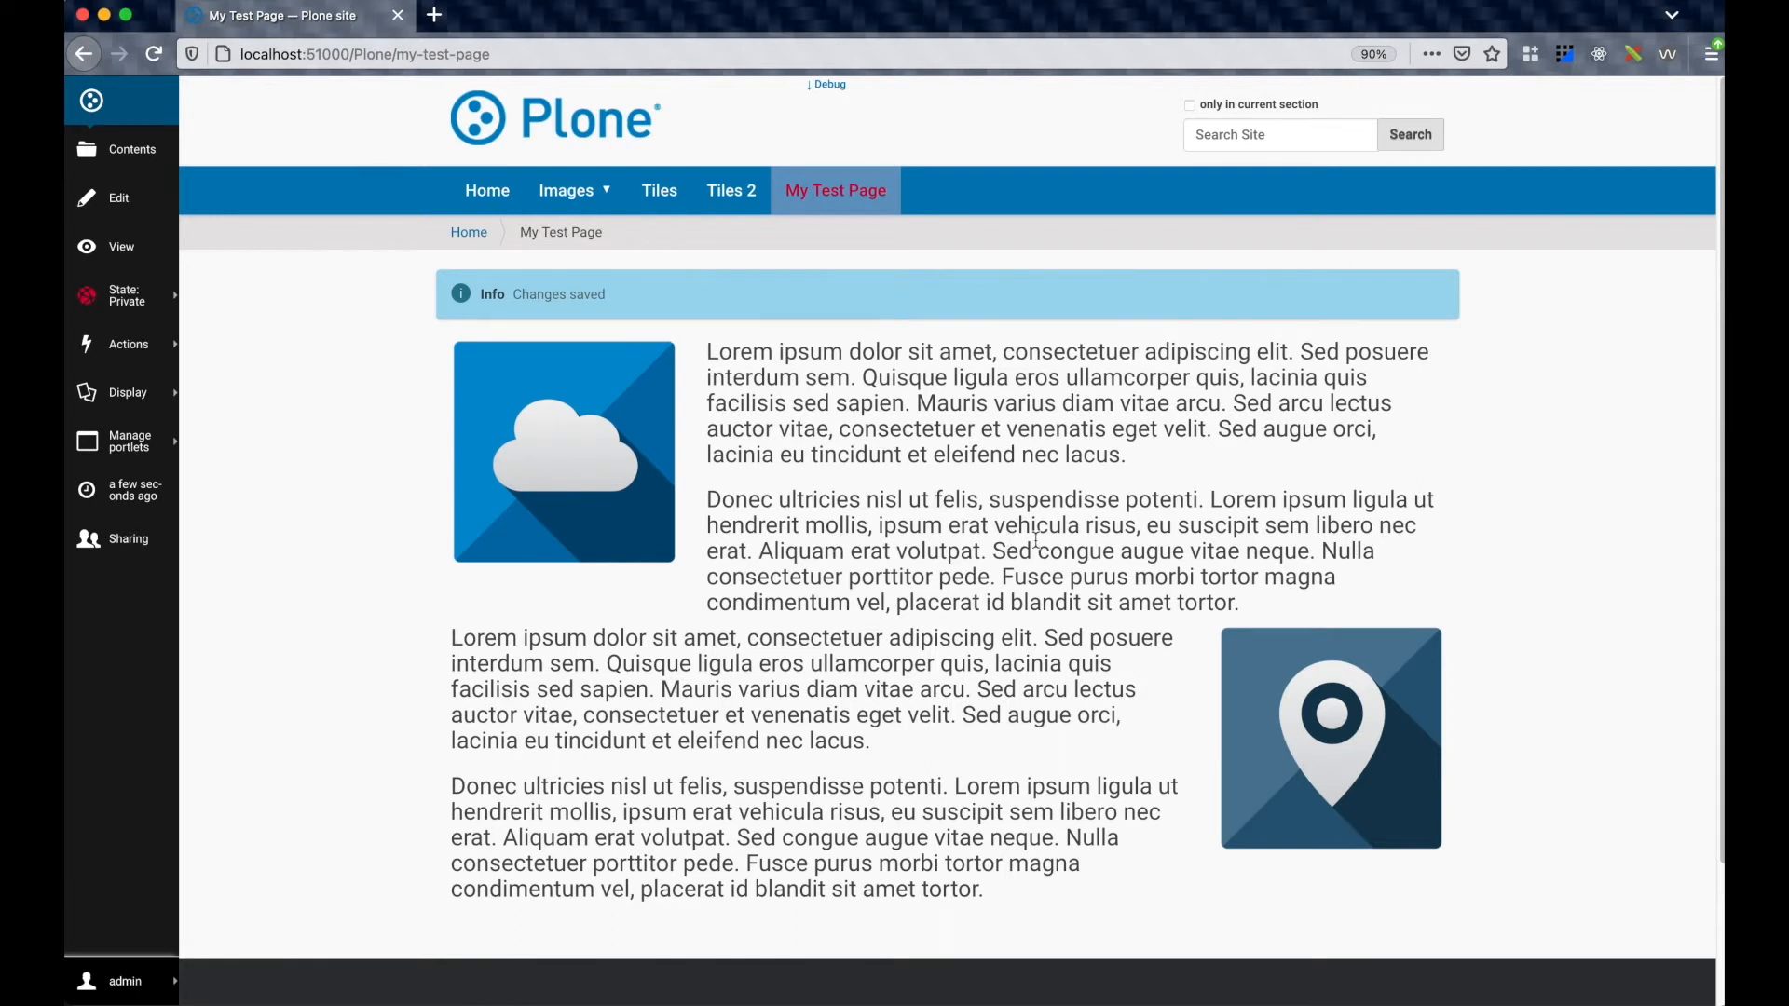
# Examine how the saved page's tiles stack in responsive design mode at about 605 × 799, and again at about 1226 × 810
pyautogui.press('super+alt+m')
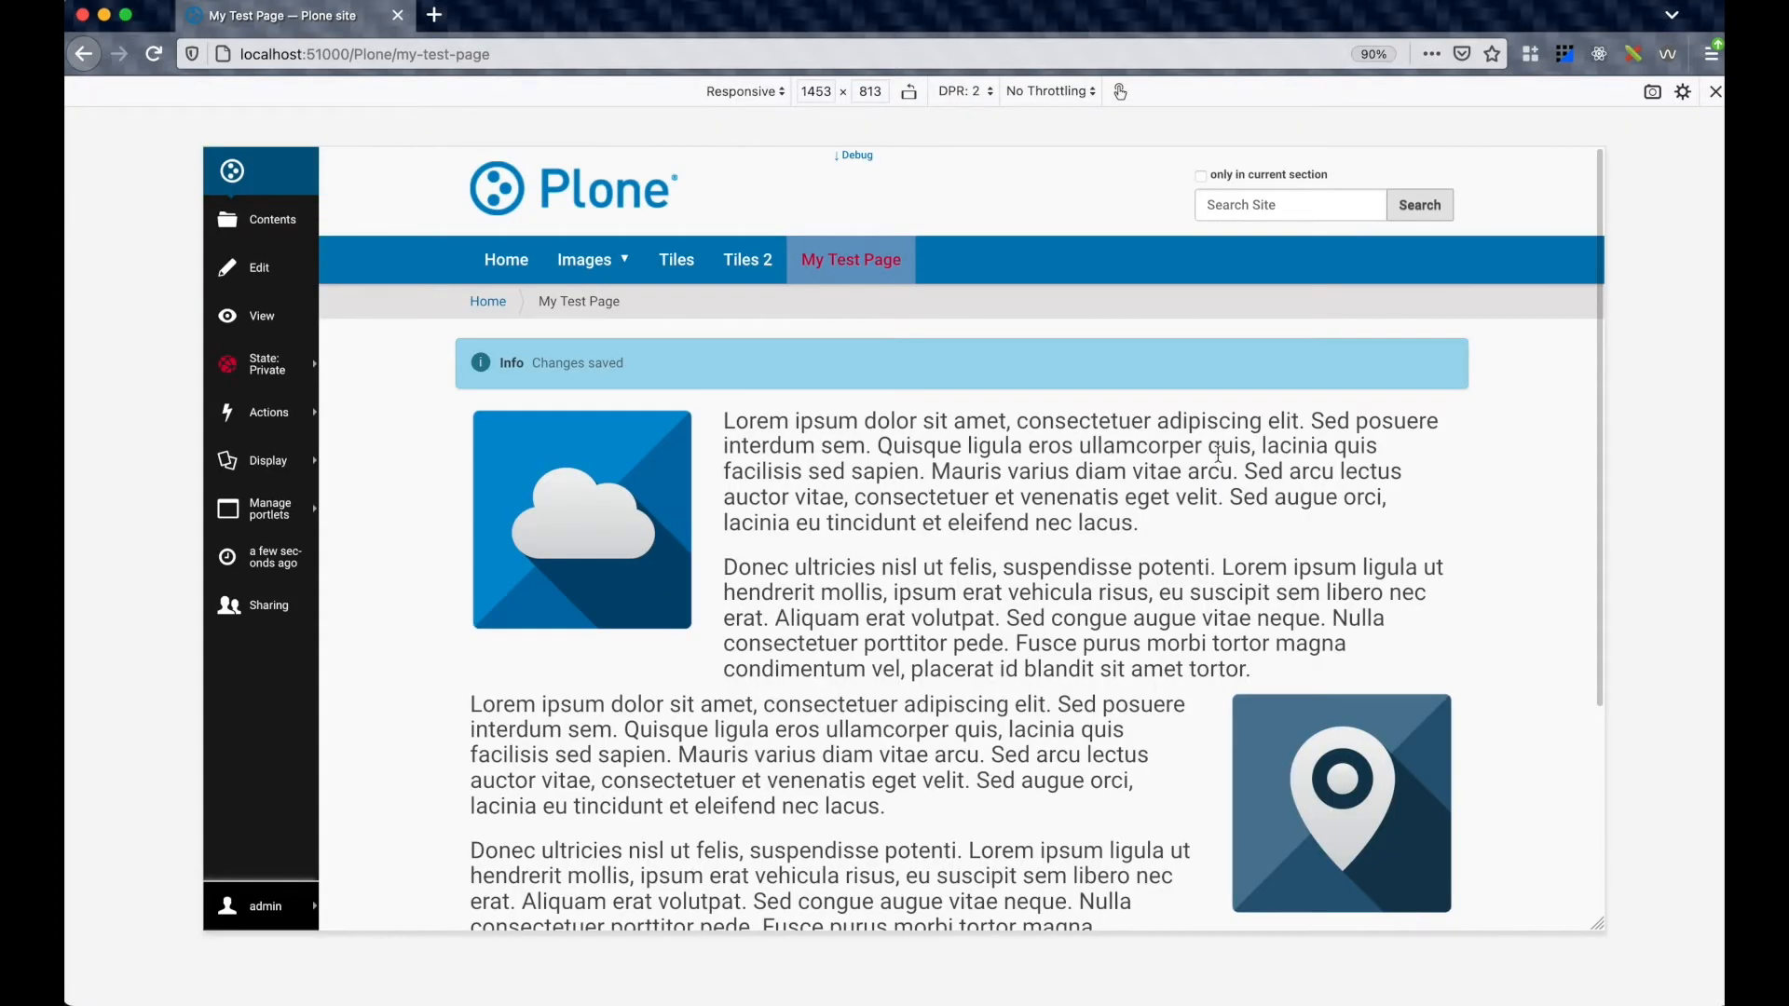
pyautogui.scroll(-2, 1500, 596)
pyautogui.moveTo(1589, 932); pyautogui.dragTo(1159, 919)
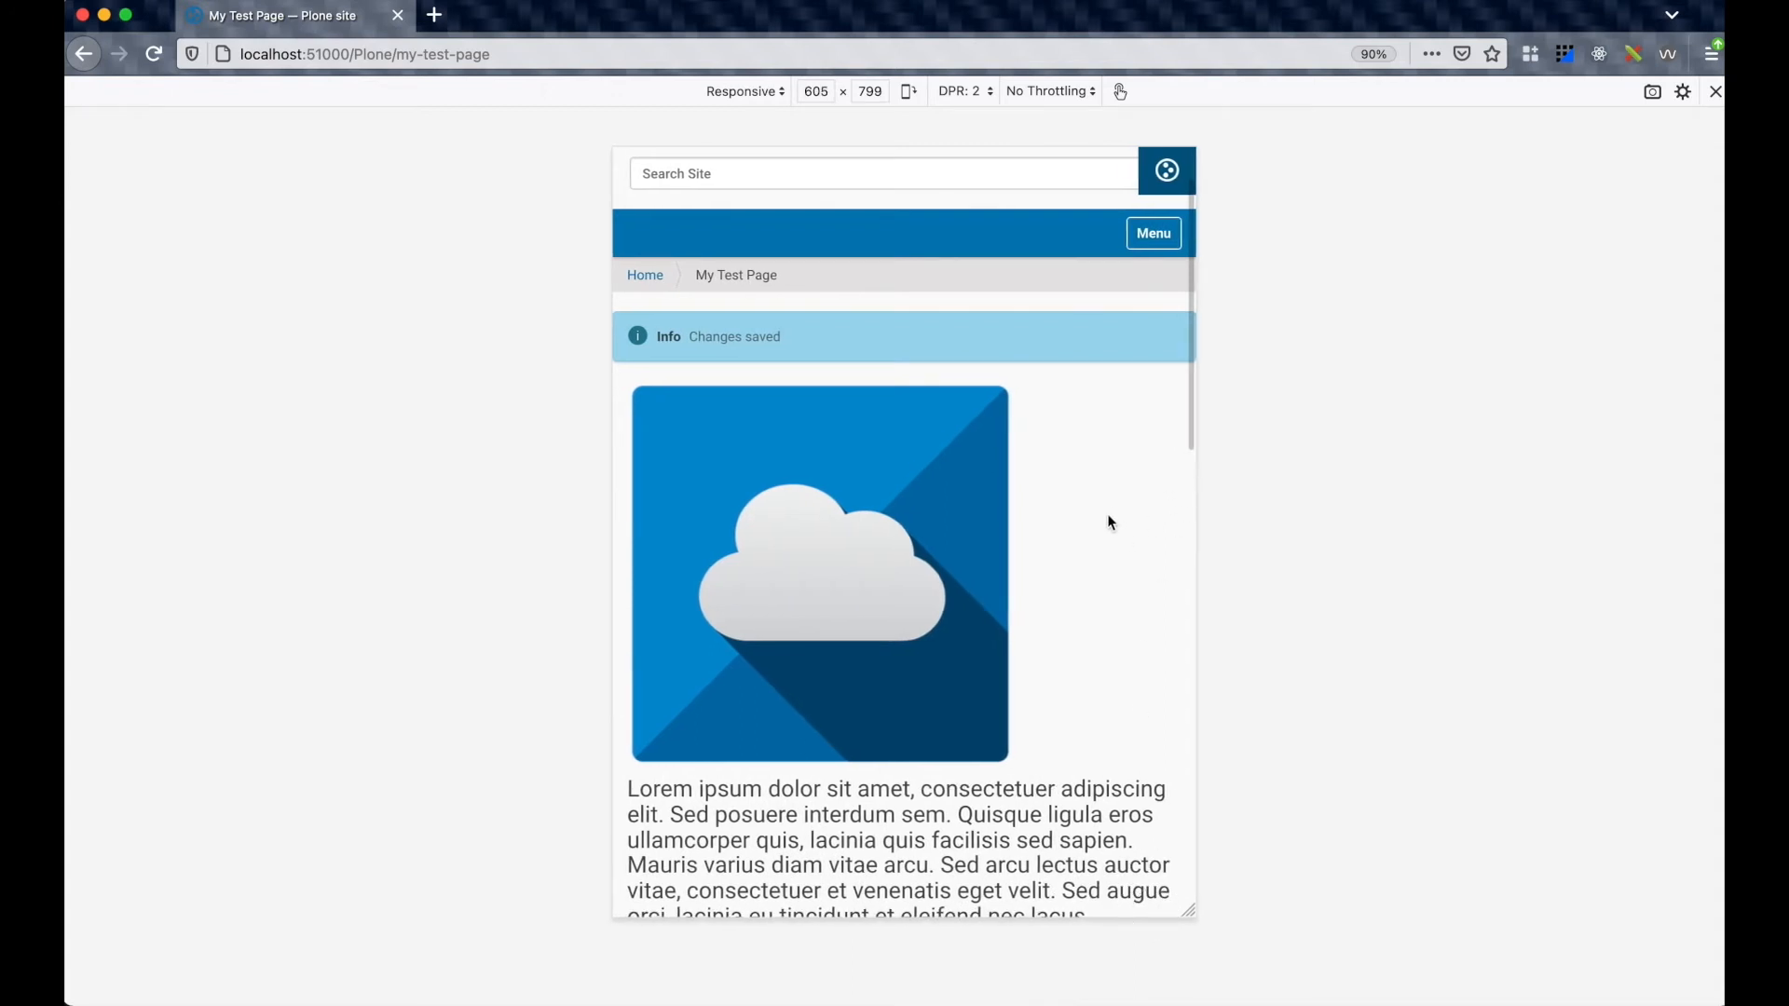
pyautogui.scroll(-5, 1115, 515)
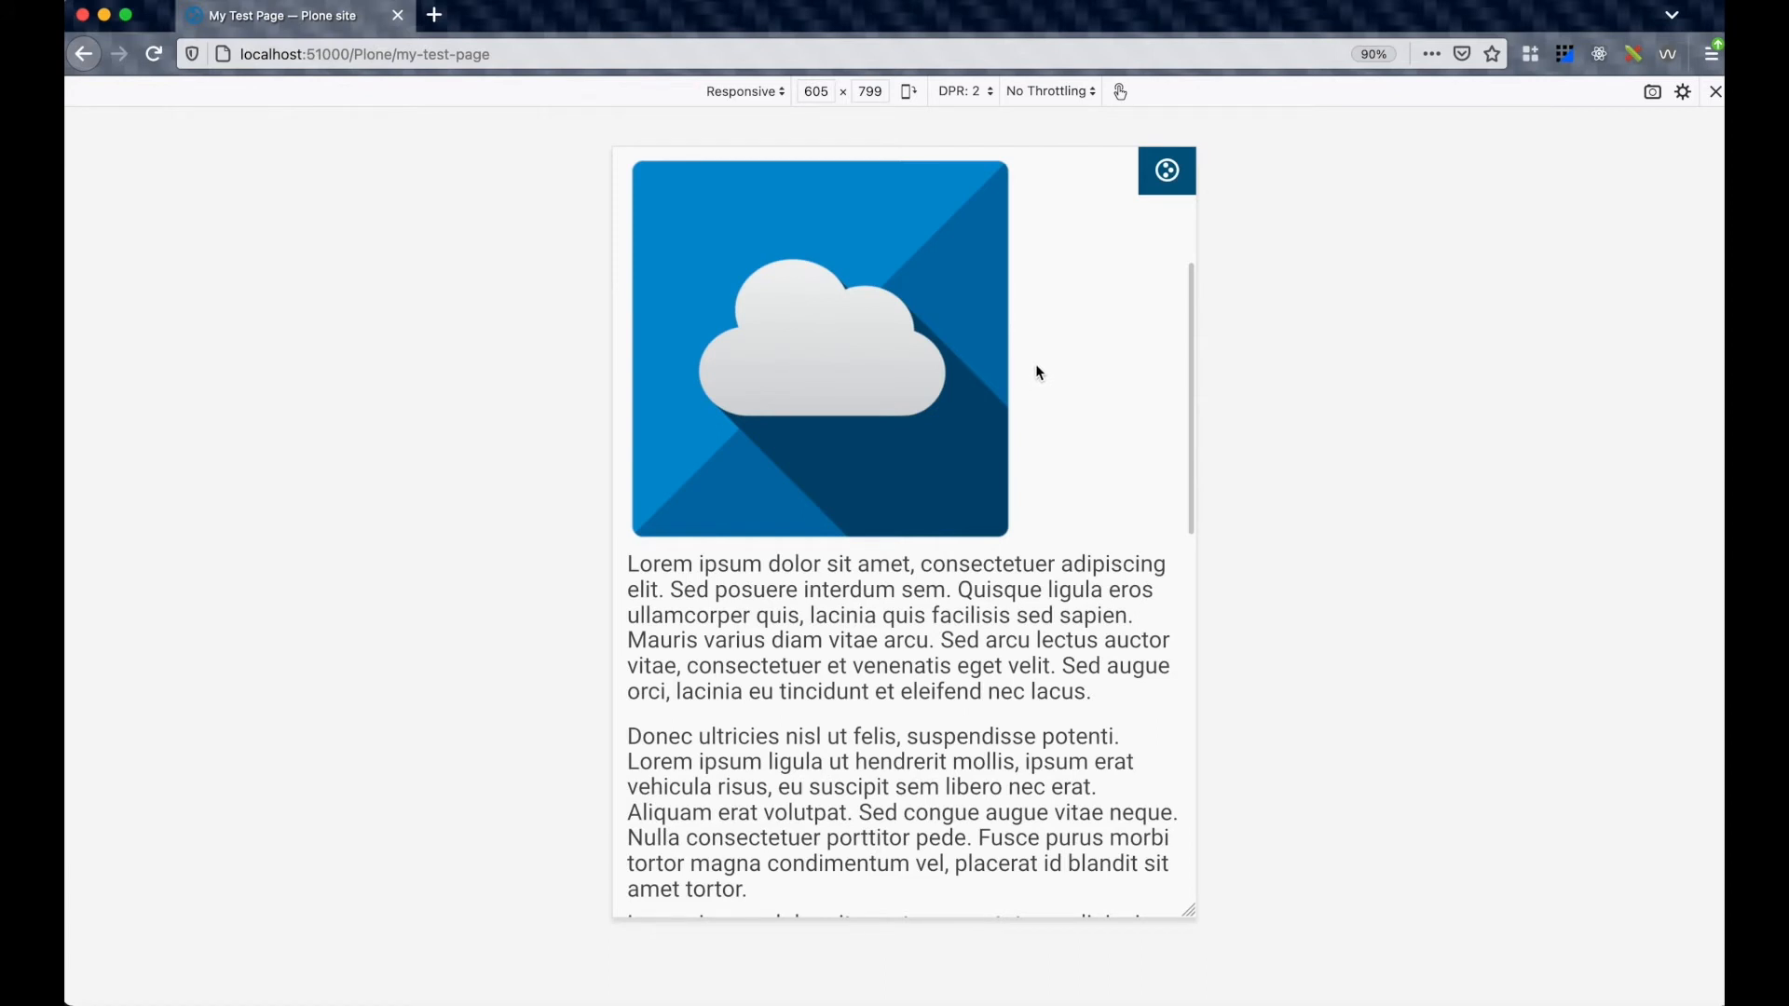
pyautogui.scroll(-6, 876, 626)
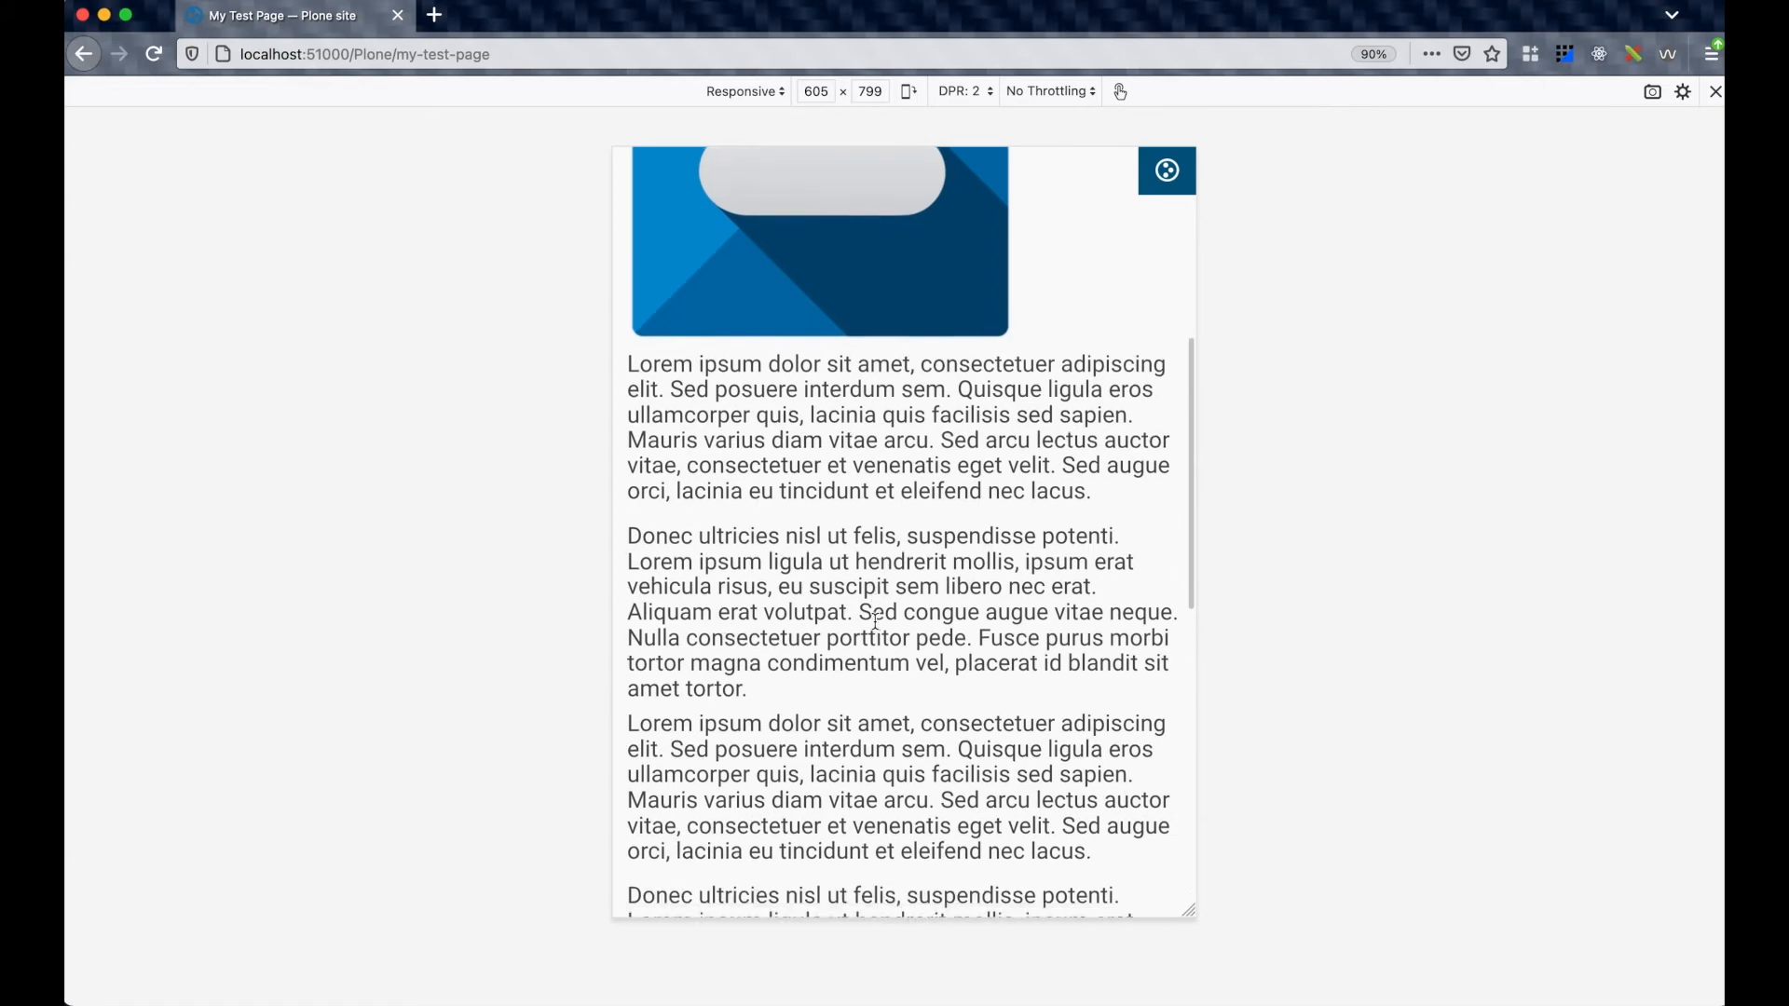
pyautogui.scroll(-3, 876, 626)
pyautogui.scroll(-5, 871, 652)
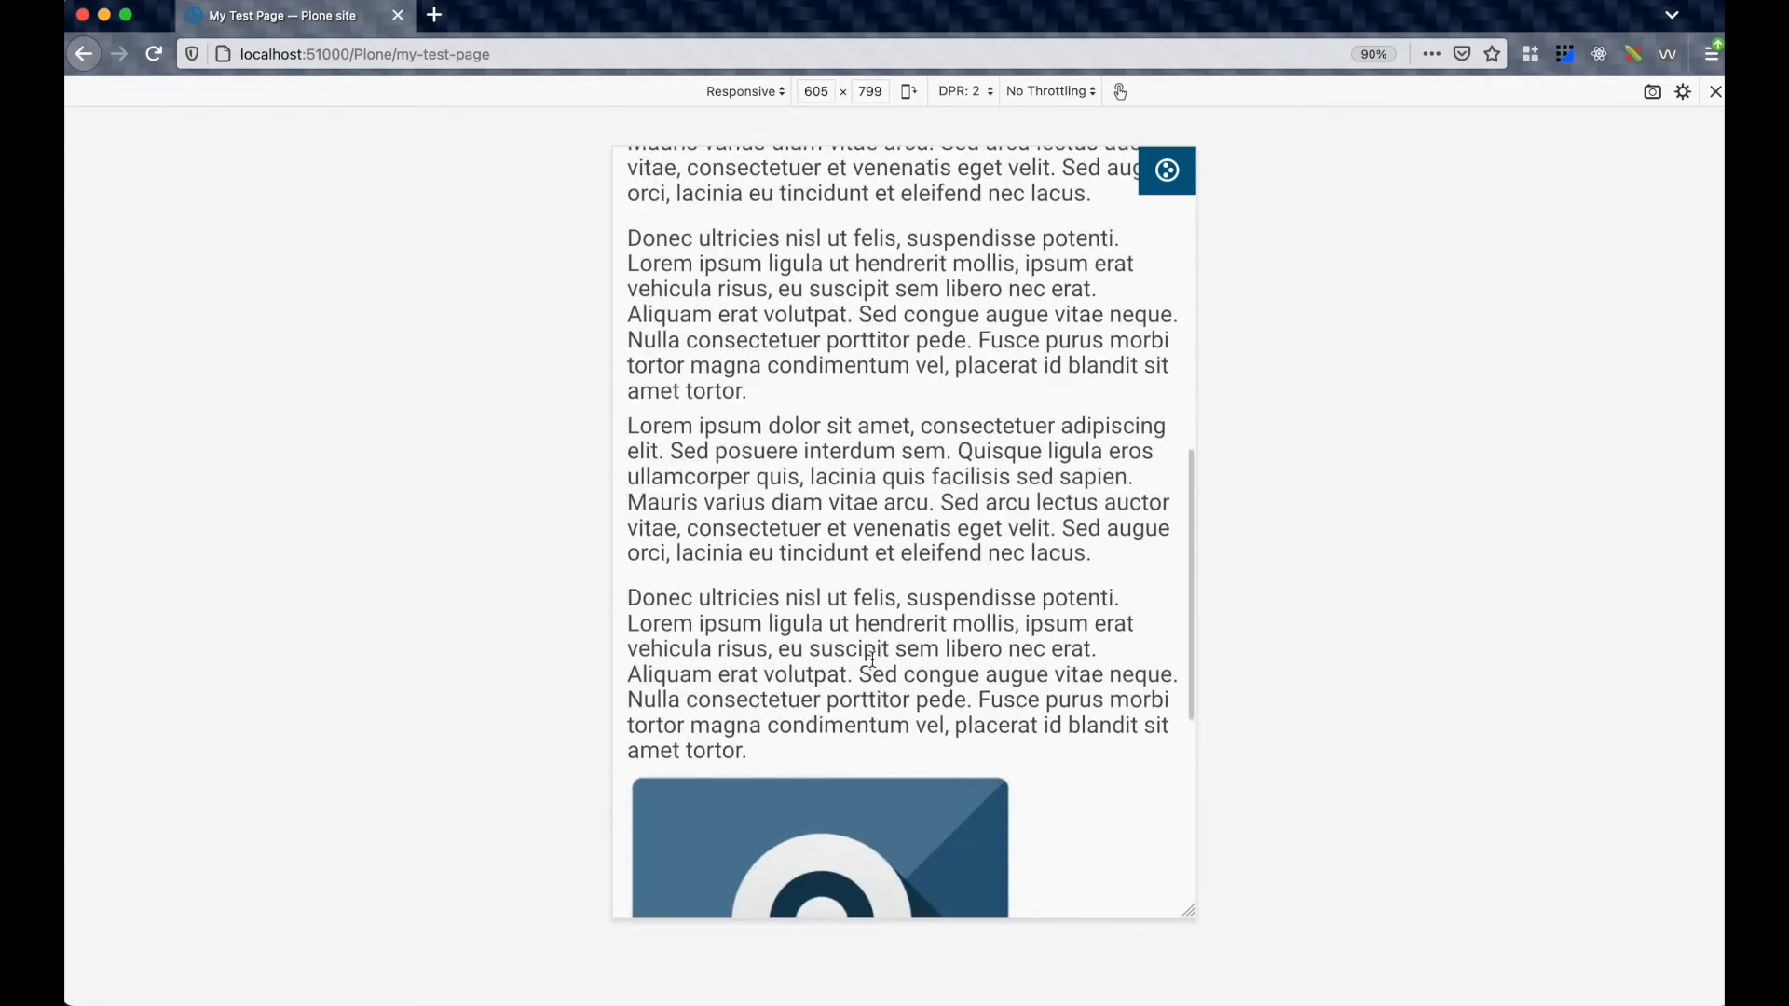
pyautogui.scroll(-3, 862, 734)
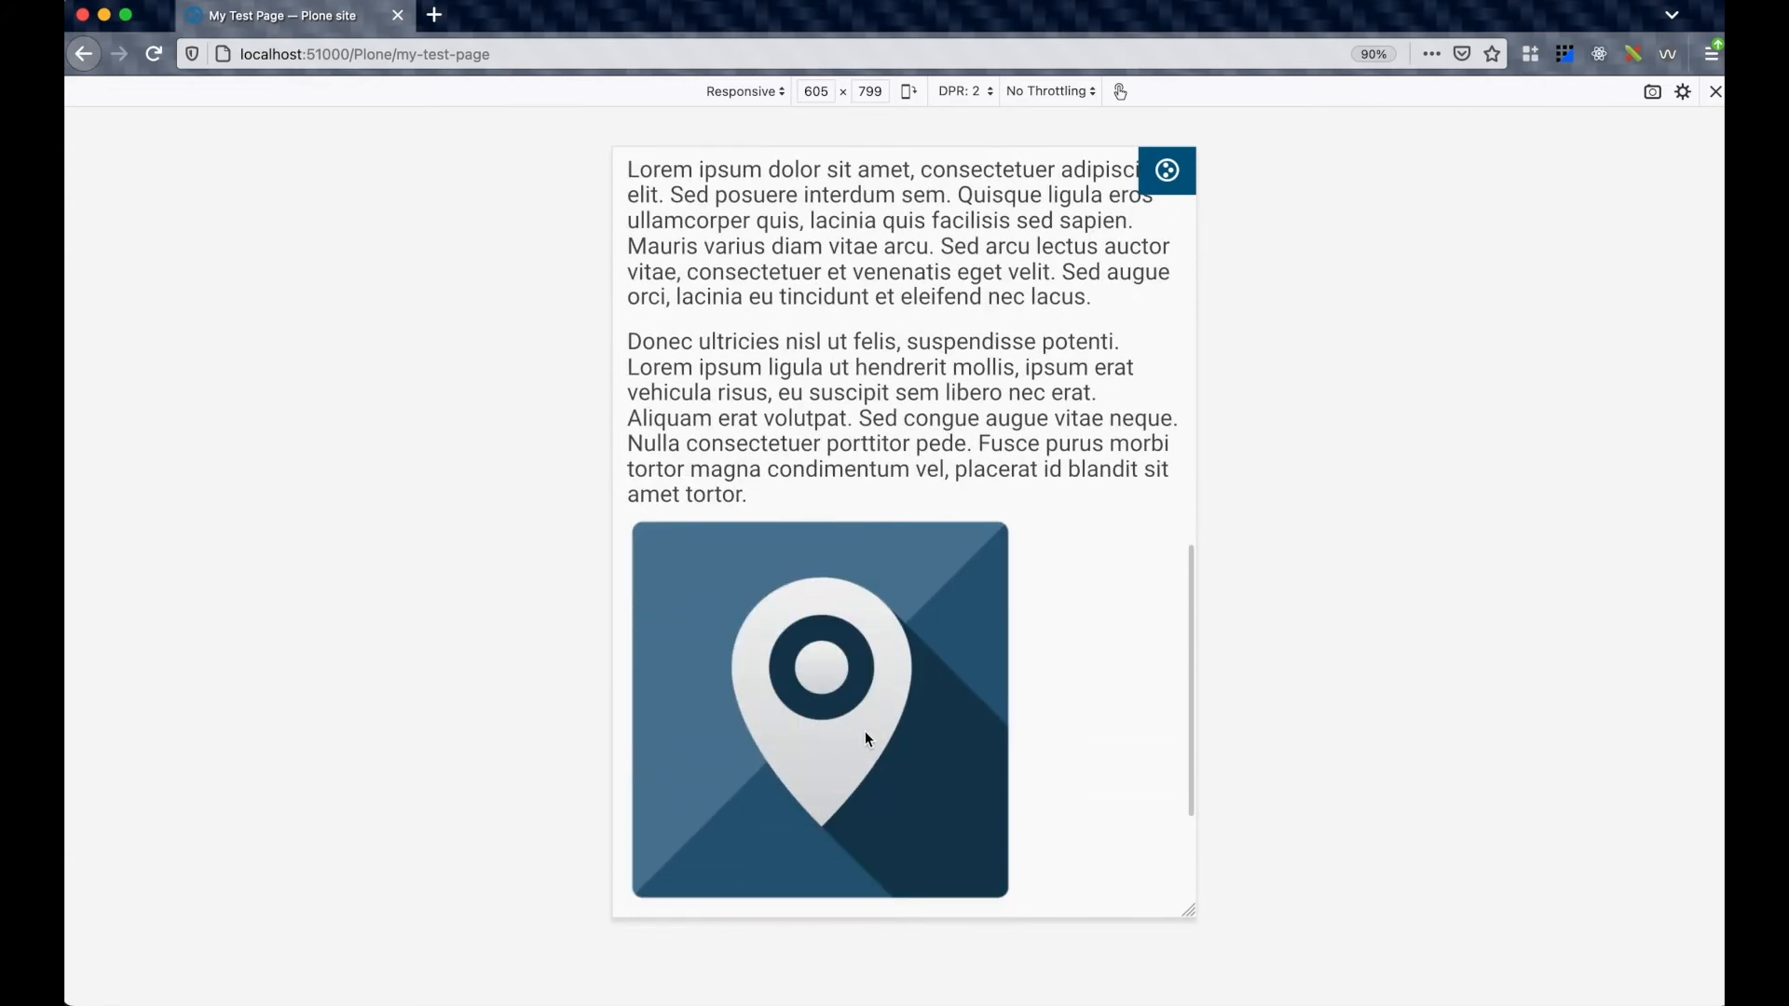
pyautogui.moveTo(1183, 911); pyautogui.dragTo(1480, 923)
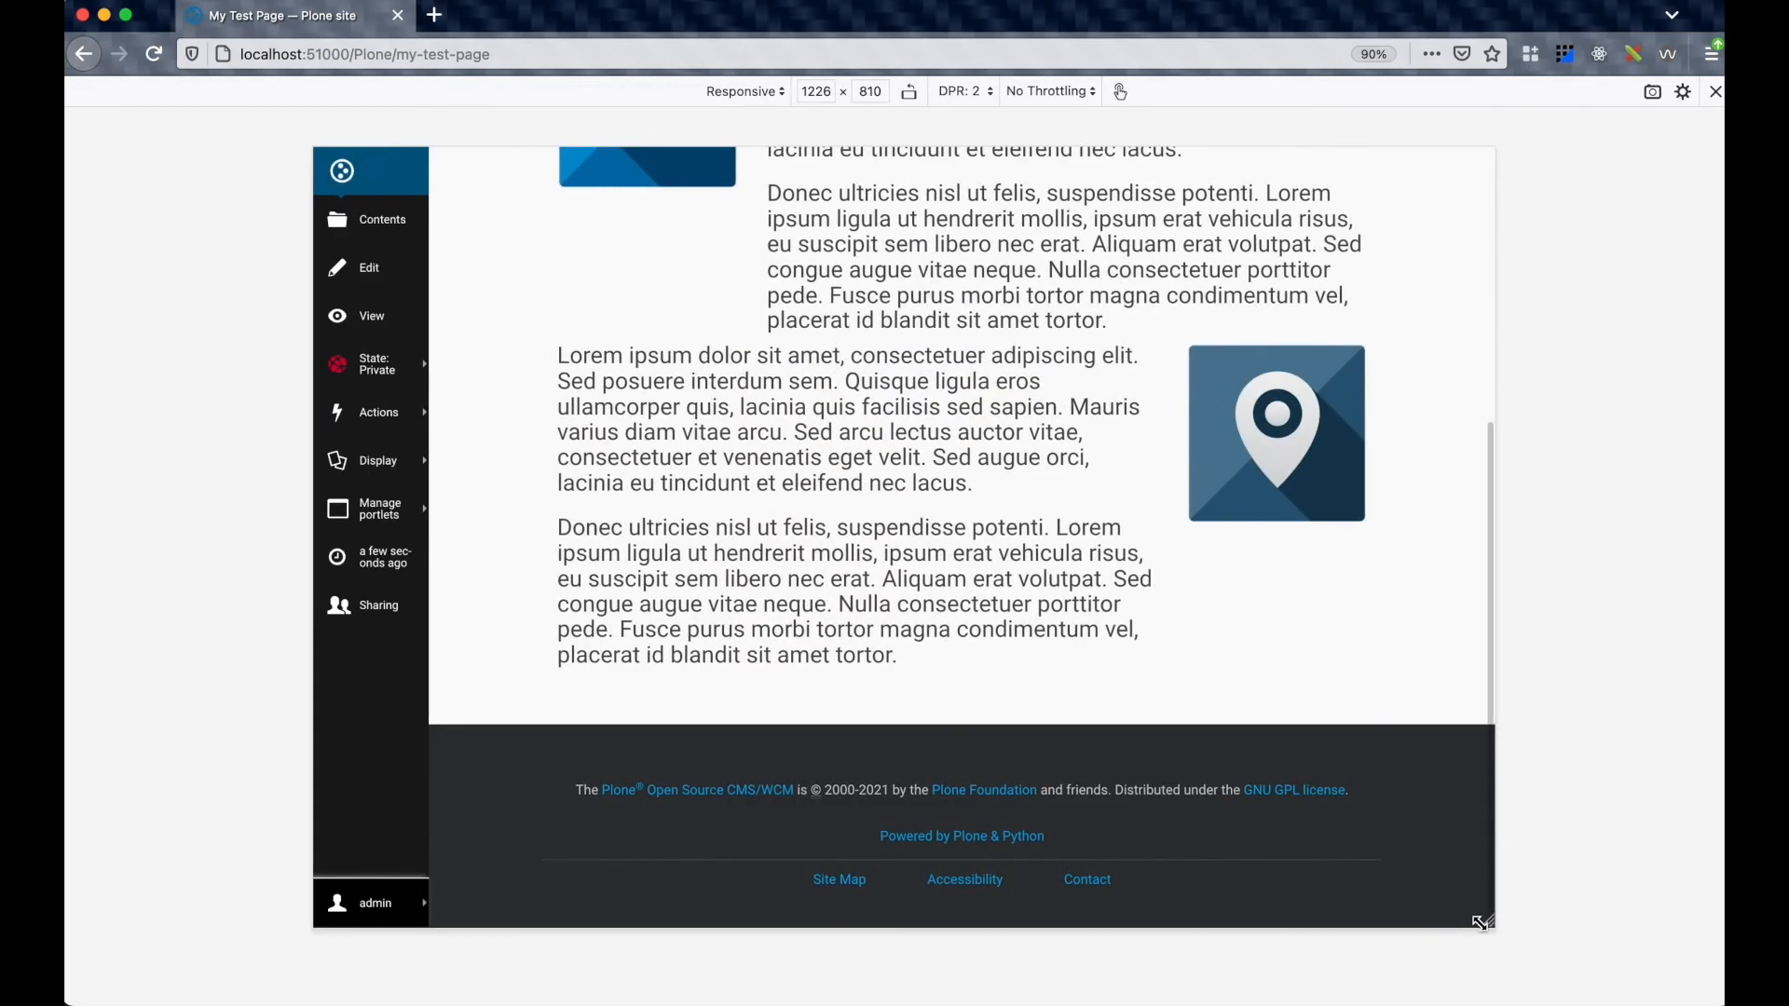
pyautogui.press('super+alt+m')
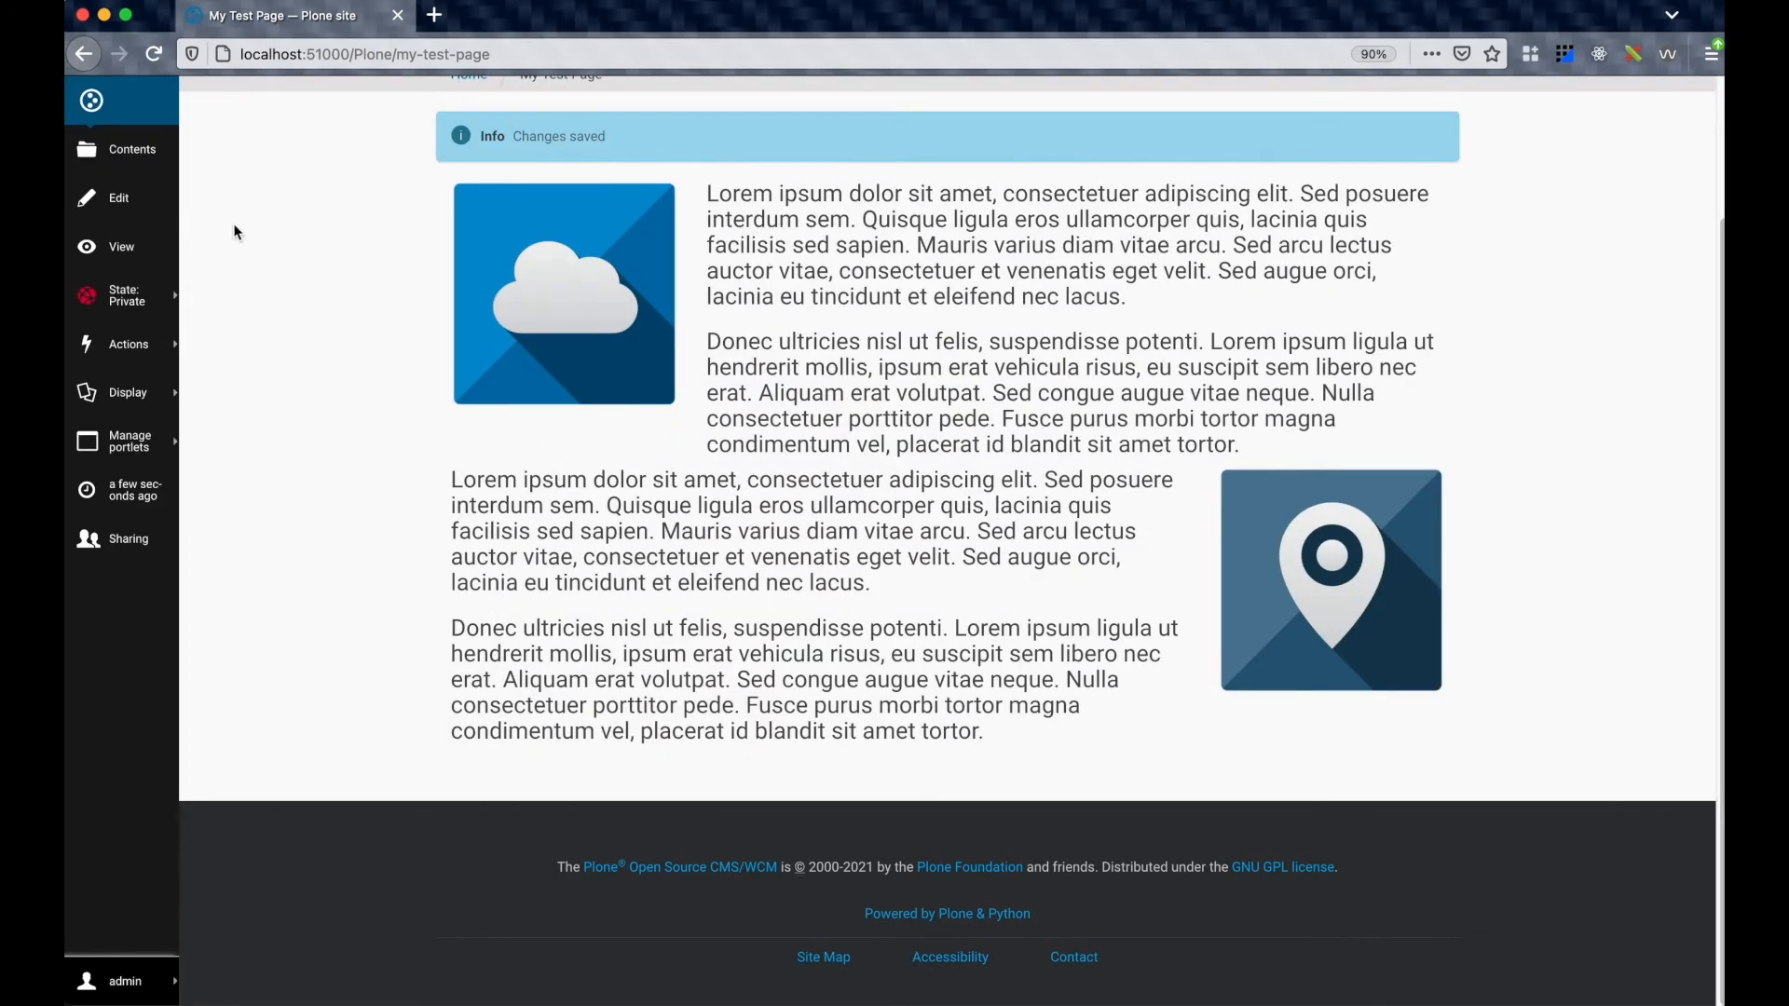
# Open the test page for editing and apply the Dark background row format to the lower row
pyautogui.click(112, 199)
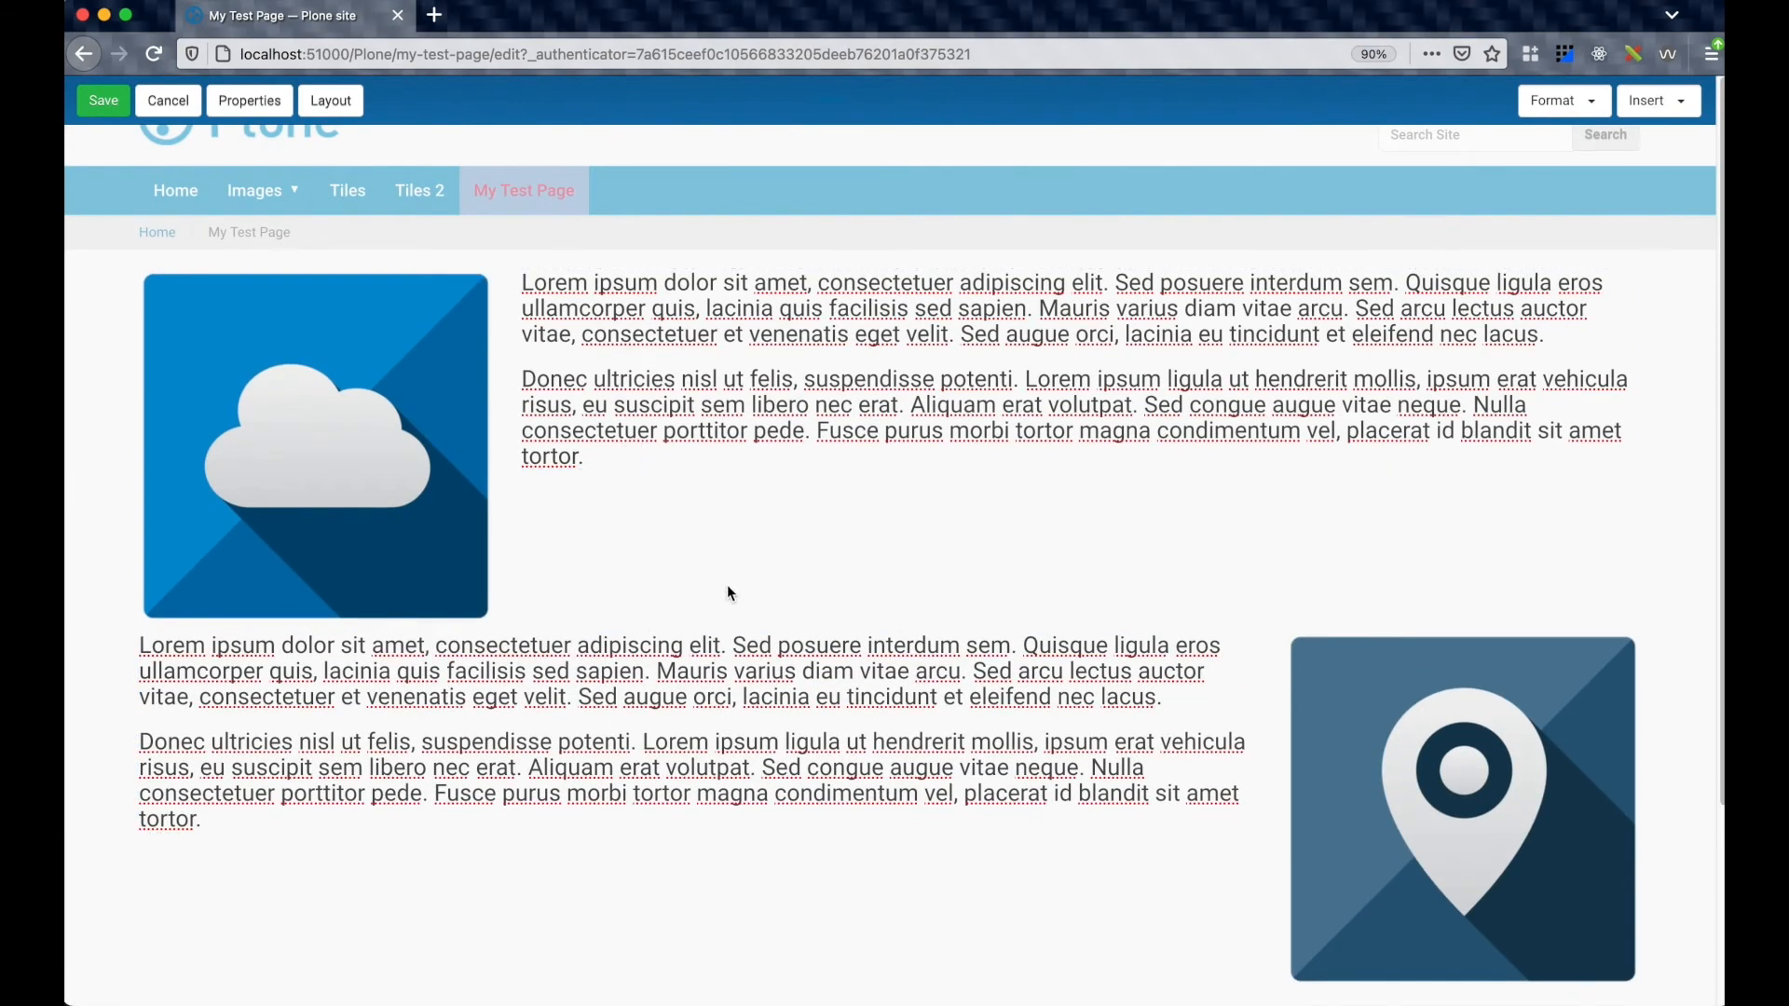
pyautogui.scroll(-1, 734, 635)
pyautogui.click(734, 635)
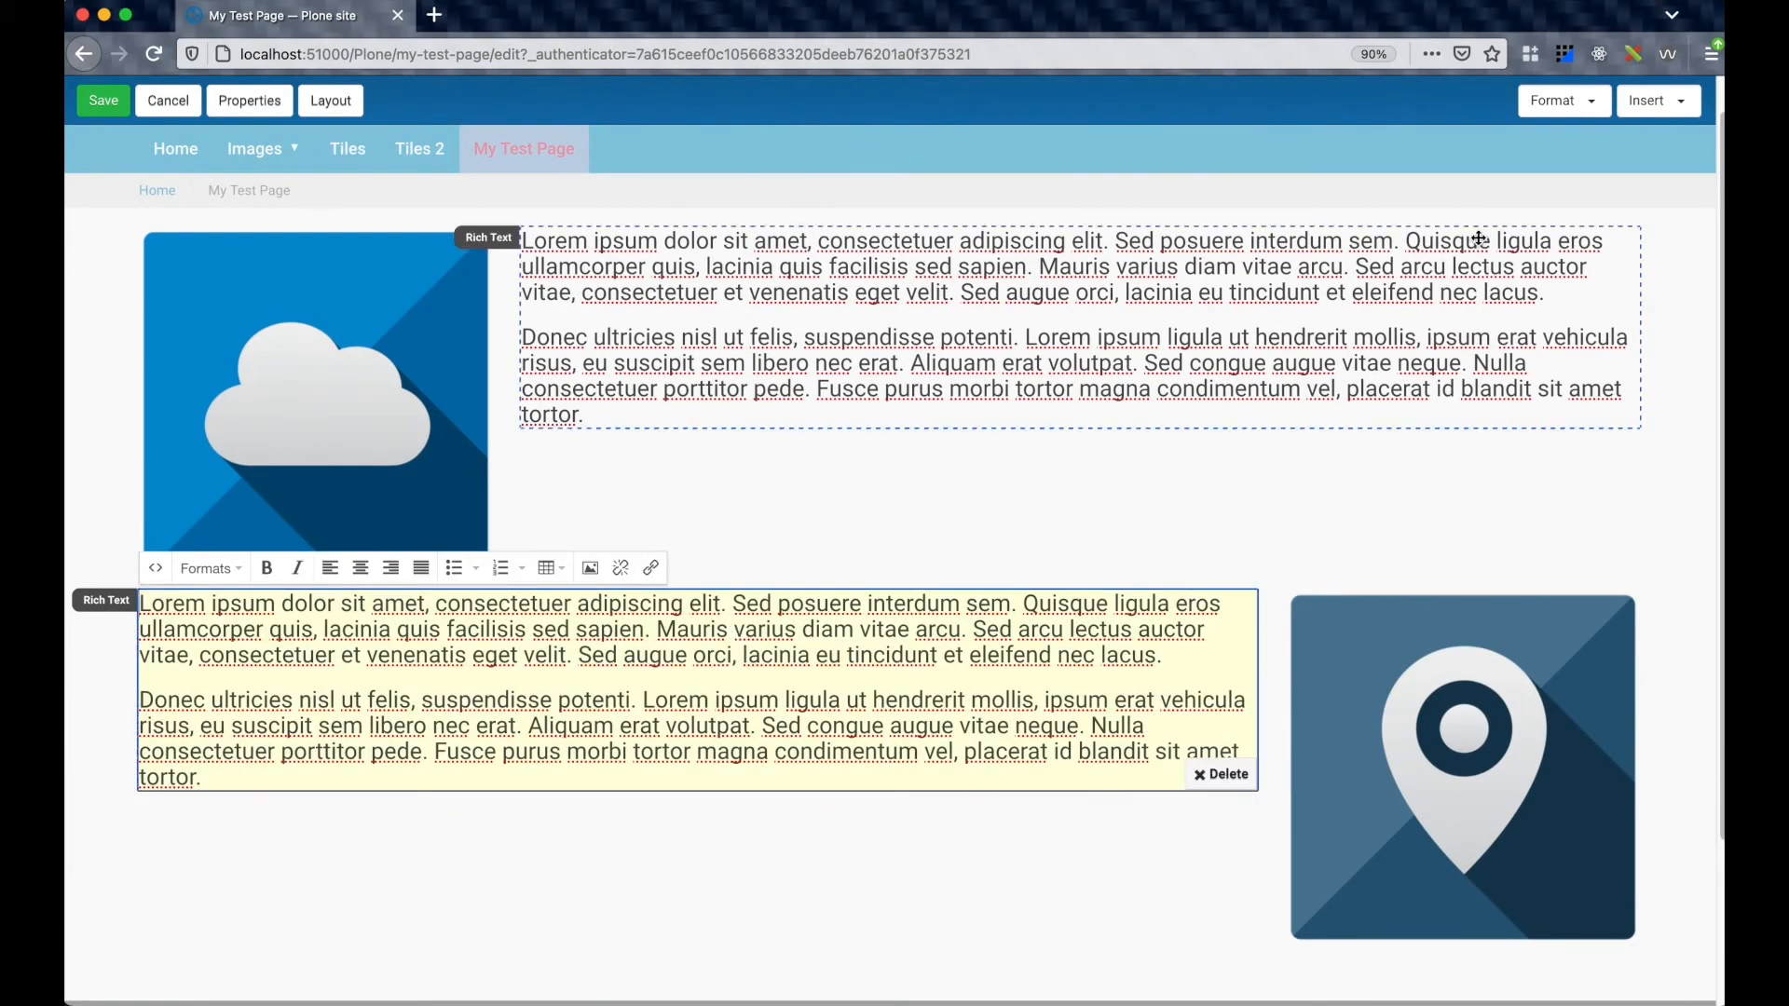
pyautogui.click(1584, 109)
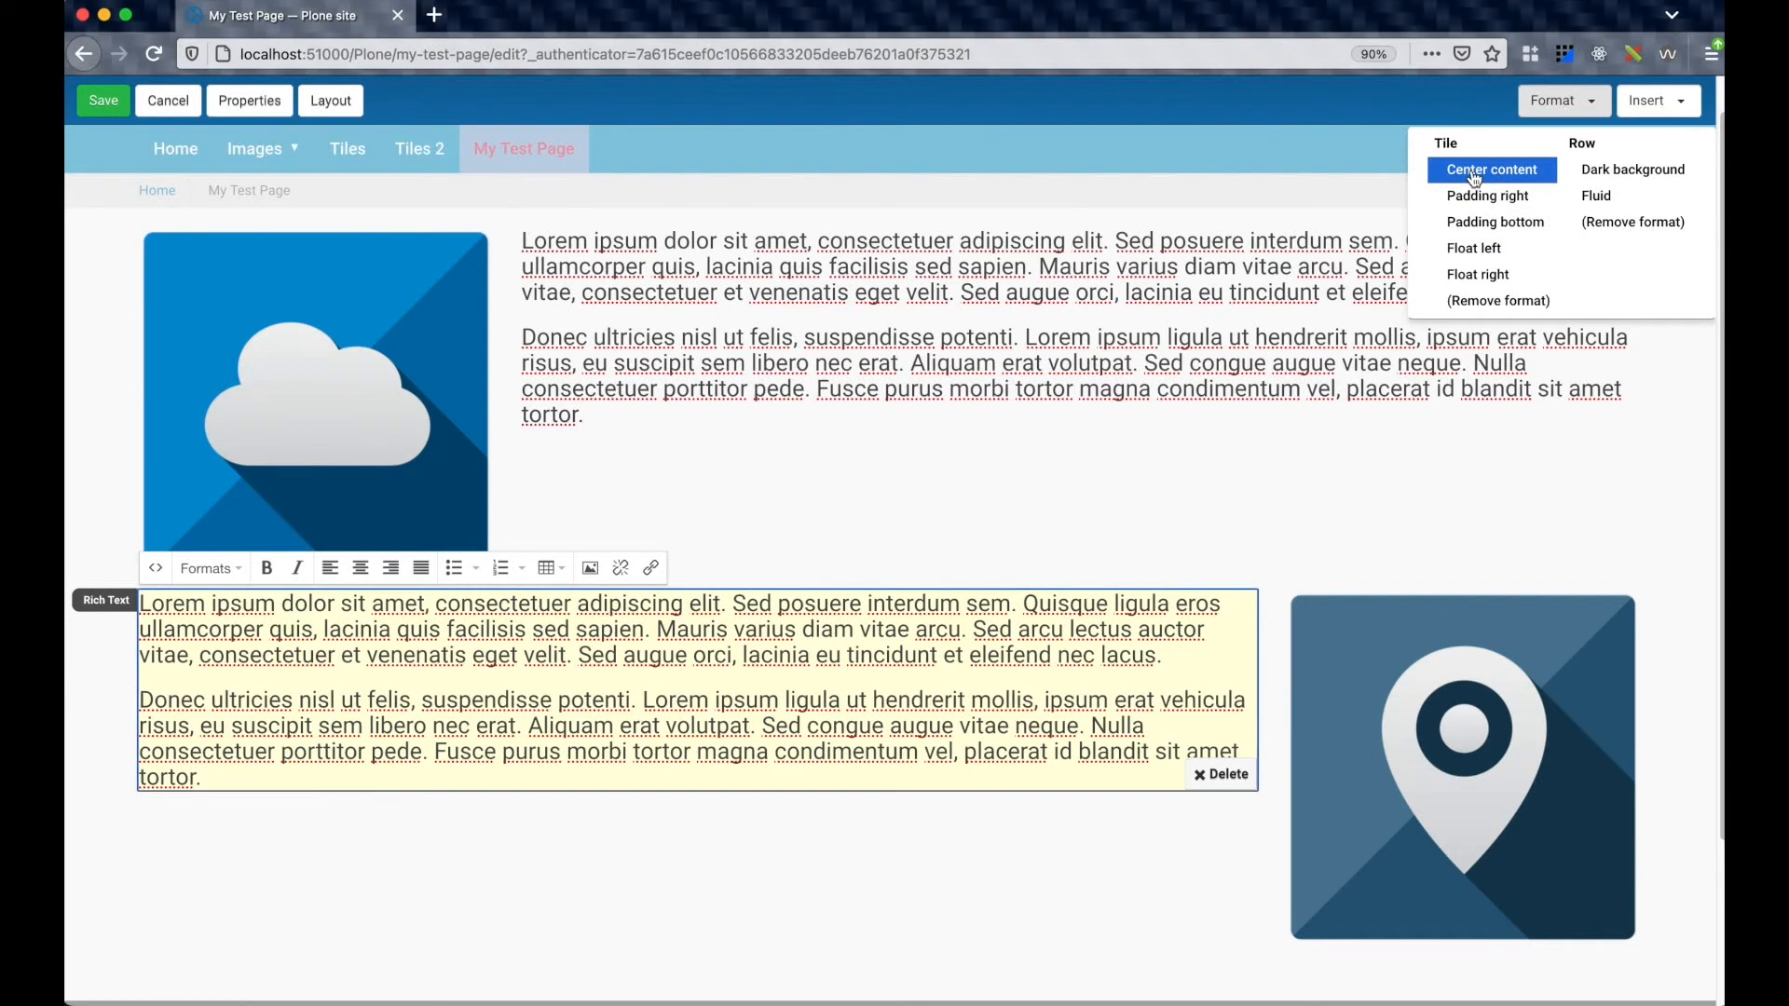
pyautogui.click(1633, 172)
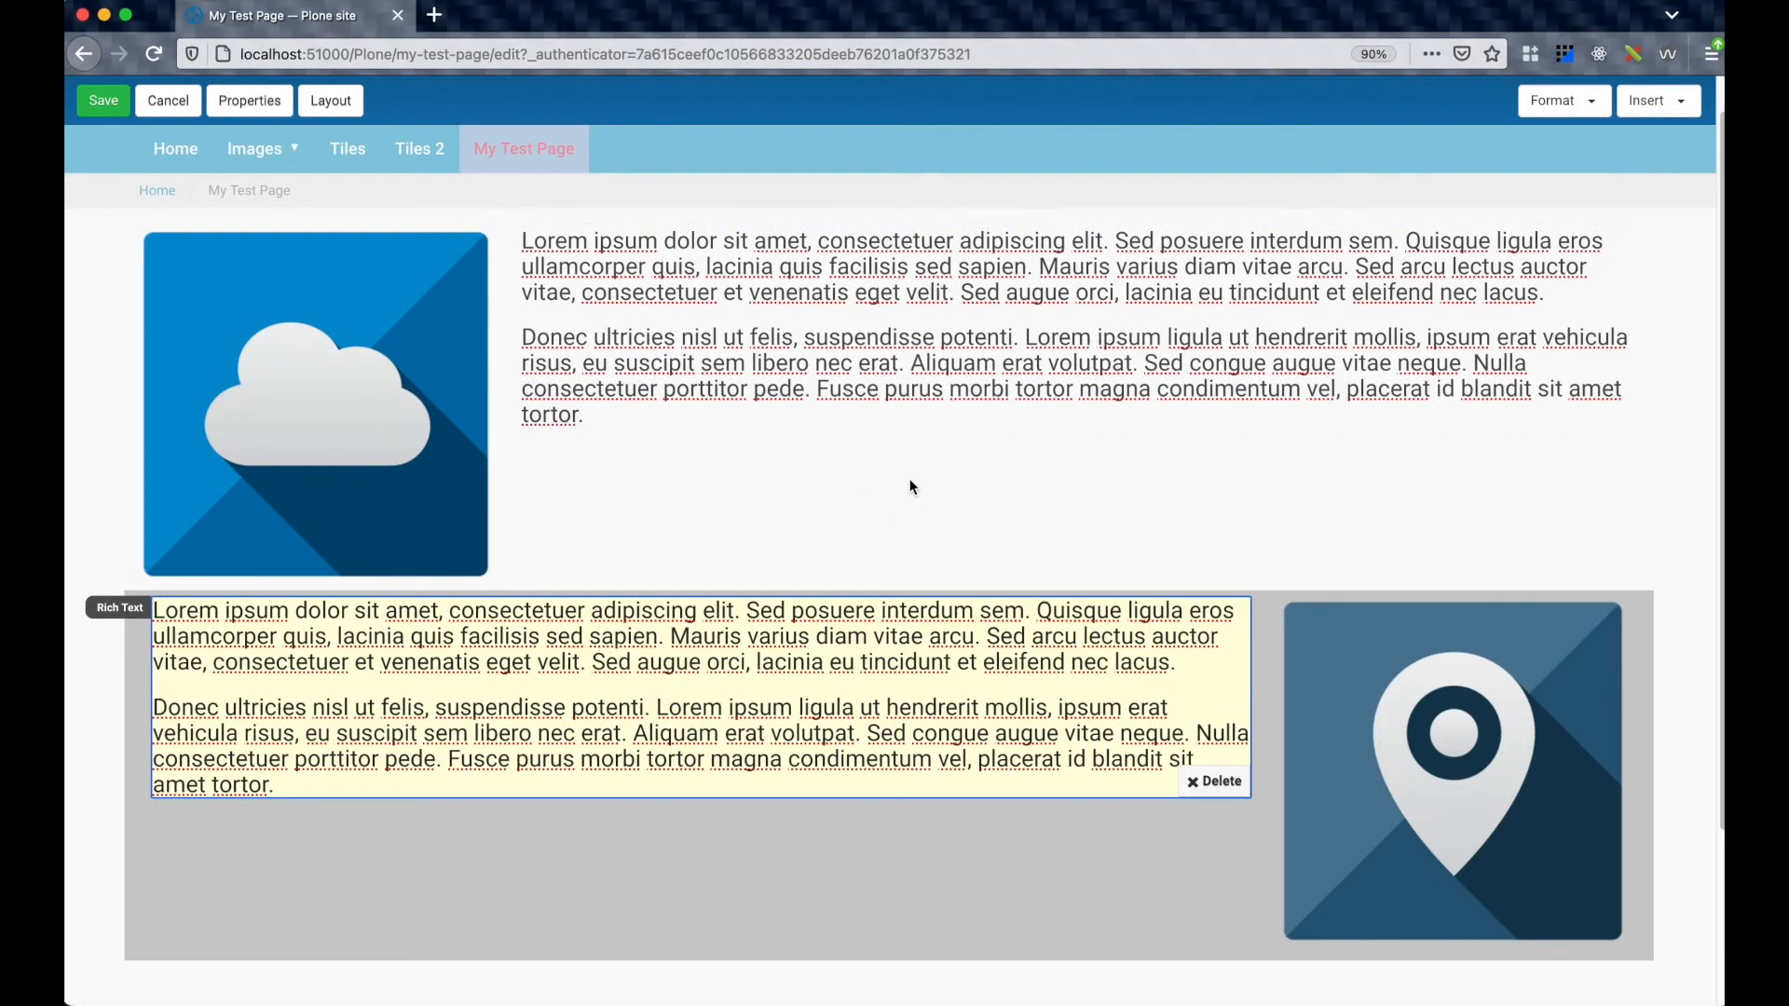
pyautogui.scroll(-3, 909, 477)
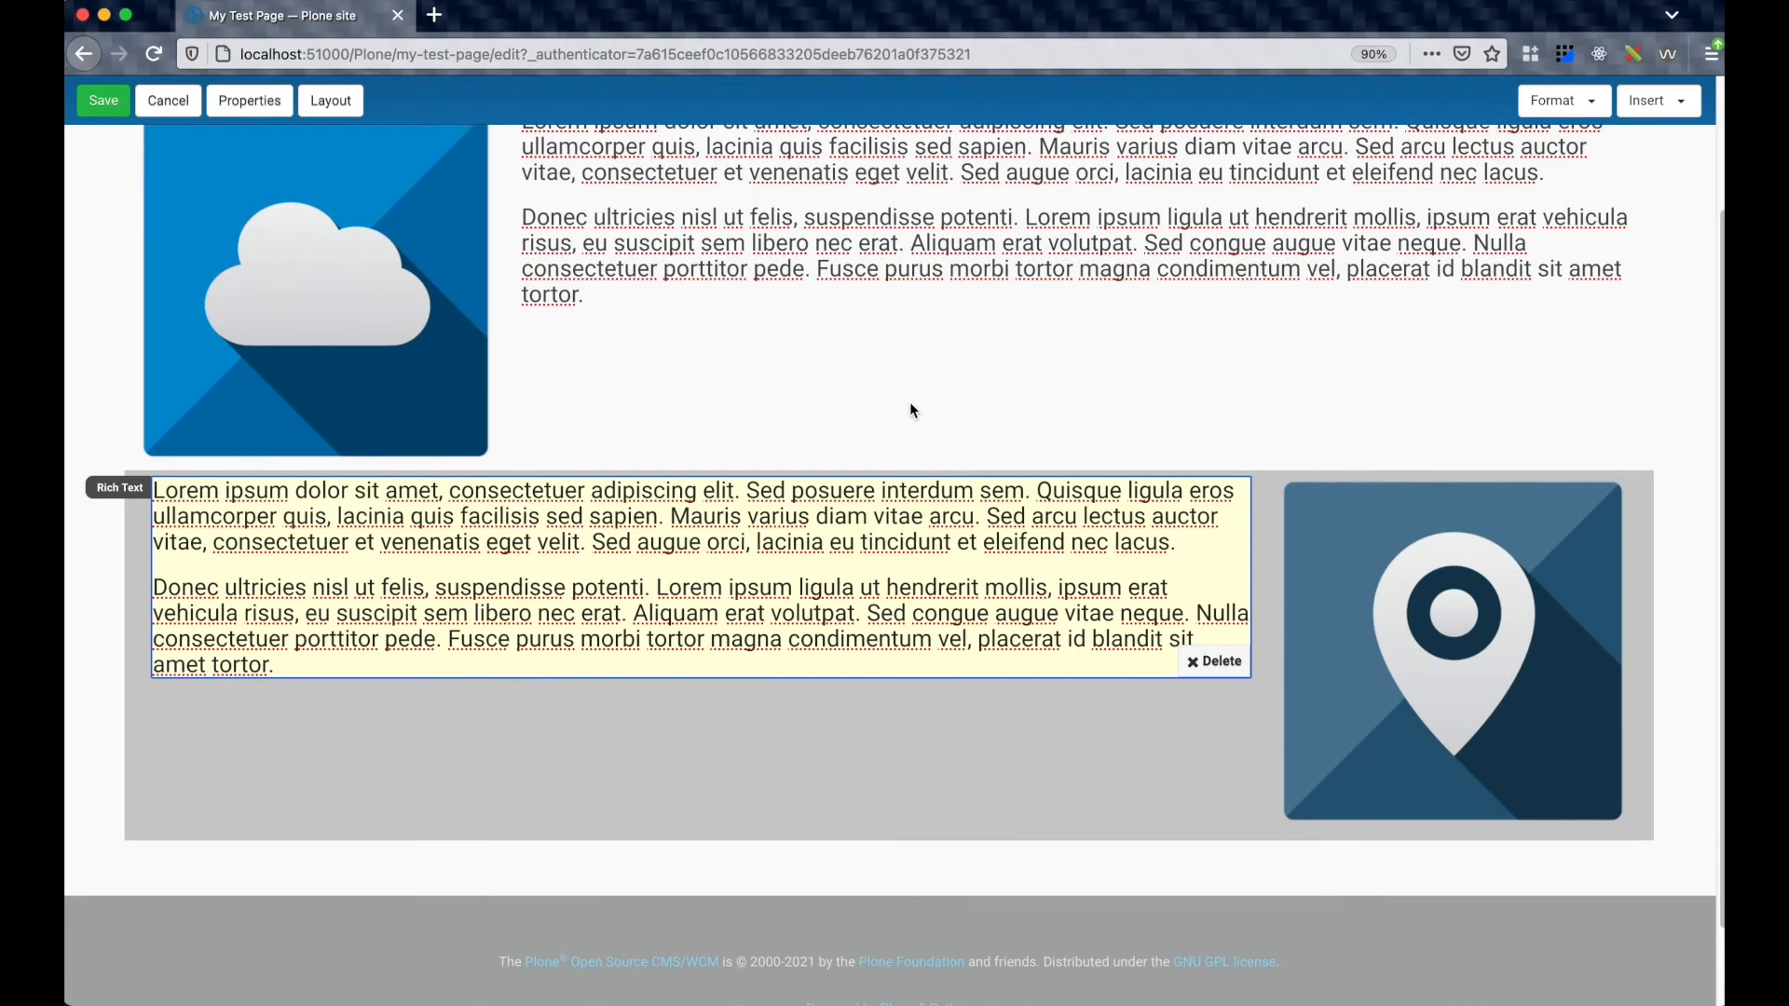
pyautogui.click(757, 707)
pyautogui.scroll(4, 835, 539)
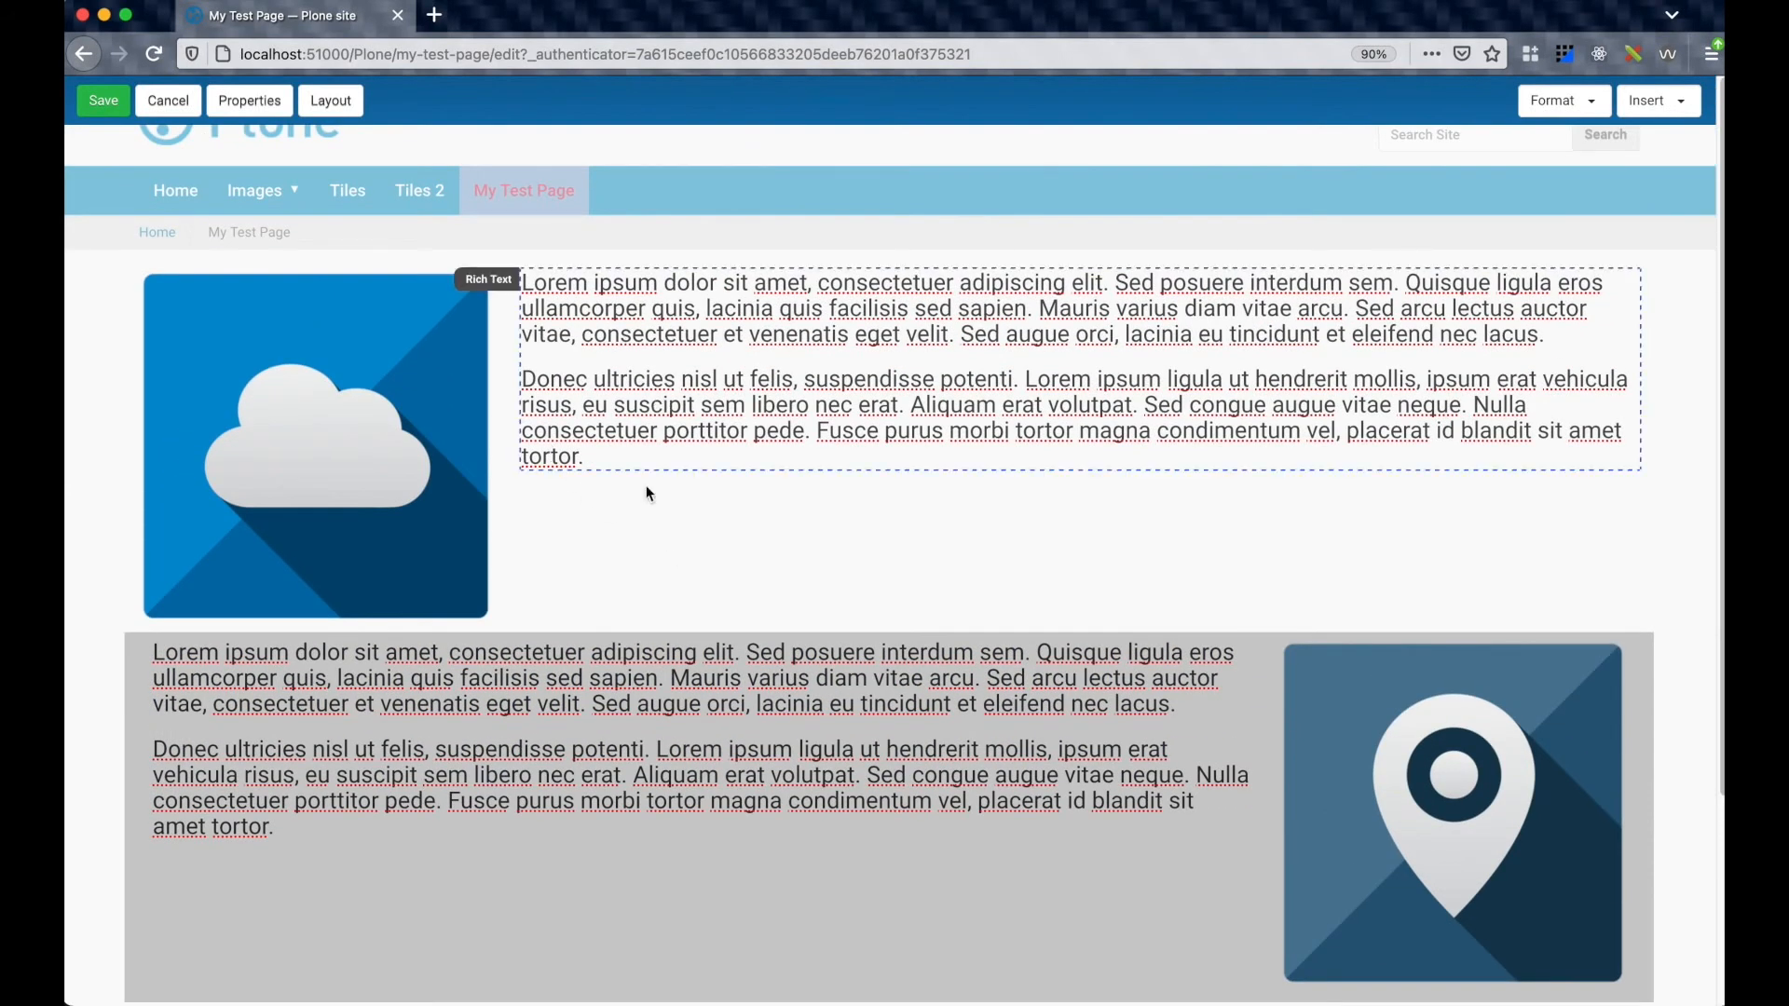
# Move the cloud image tile to the right of the upper text and narrow its column to about a quarter of the row width
pyautogui.scroll(-1, 597, 508)
pyautogui.click(259, 451)
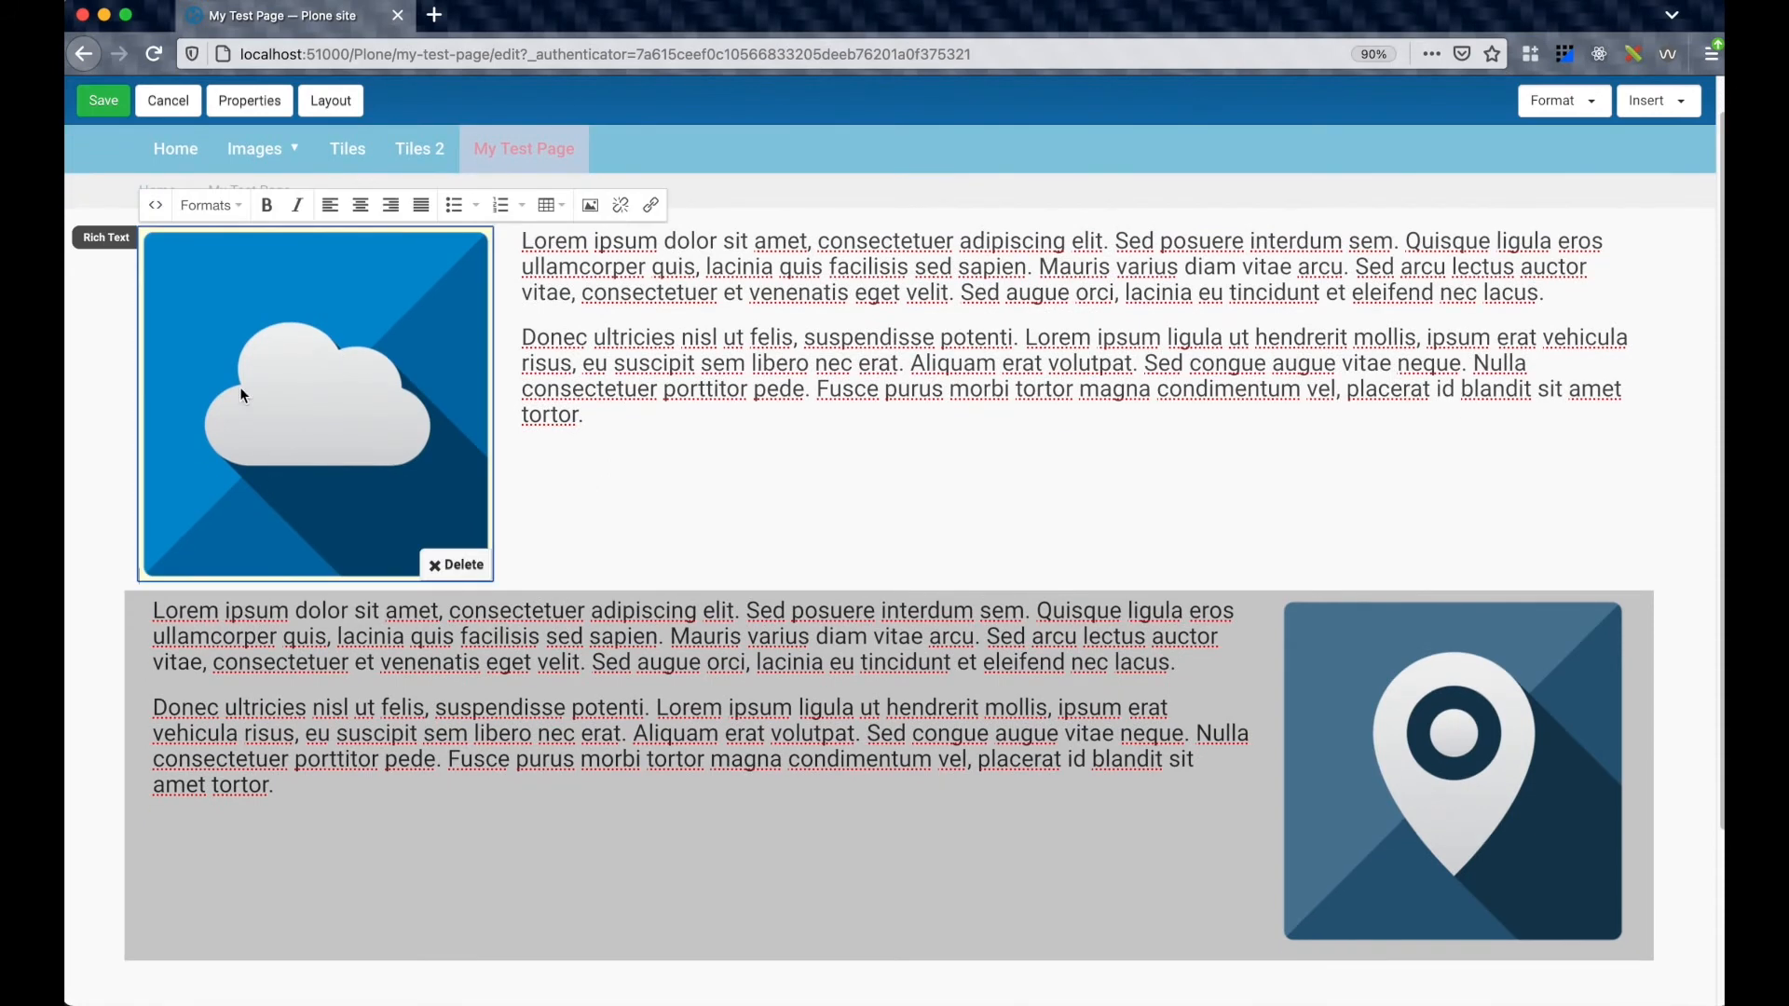
pyautogui.moveTo(257, 356); pyautogui.dragTo(1528, 365)
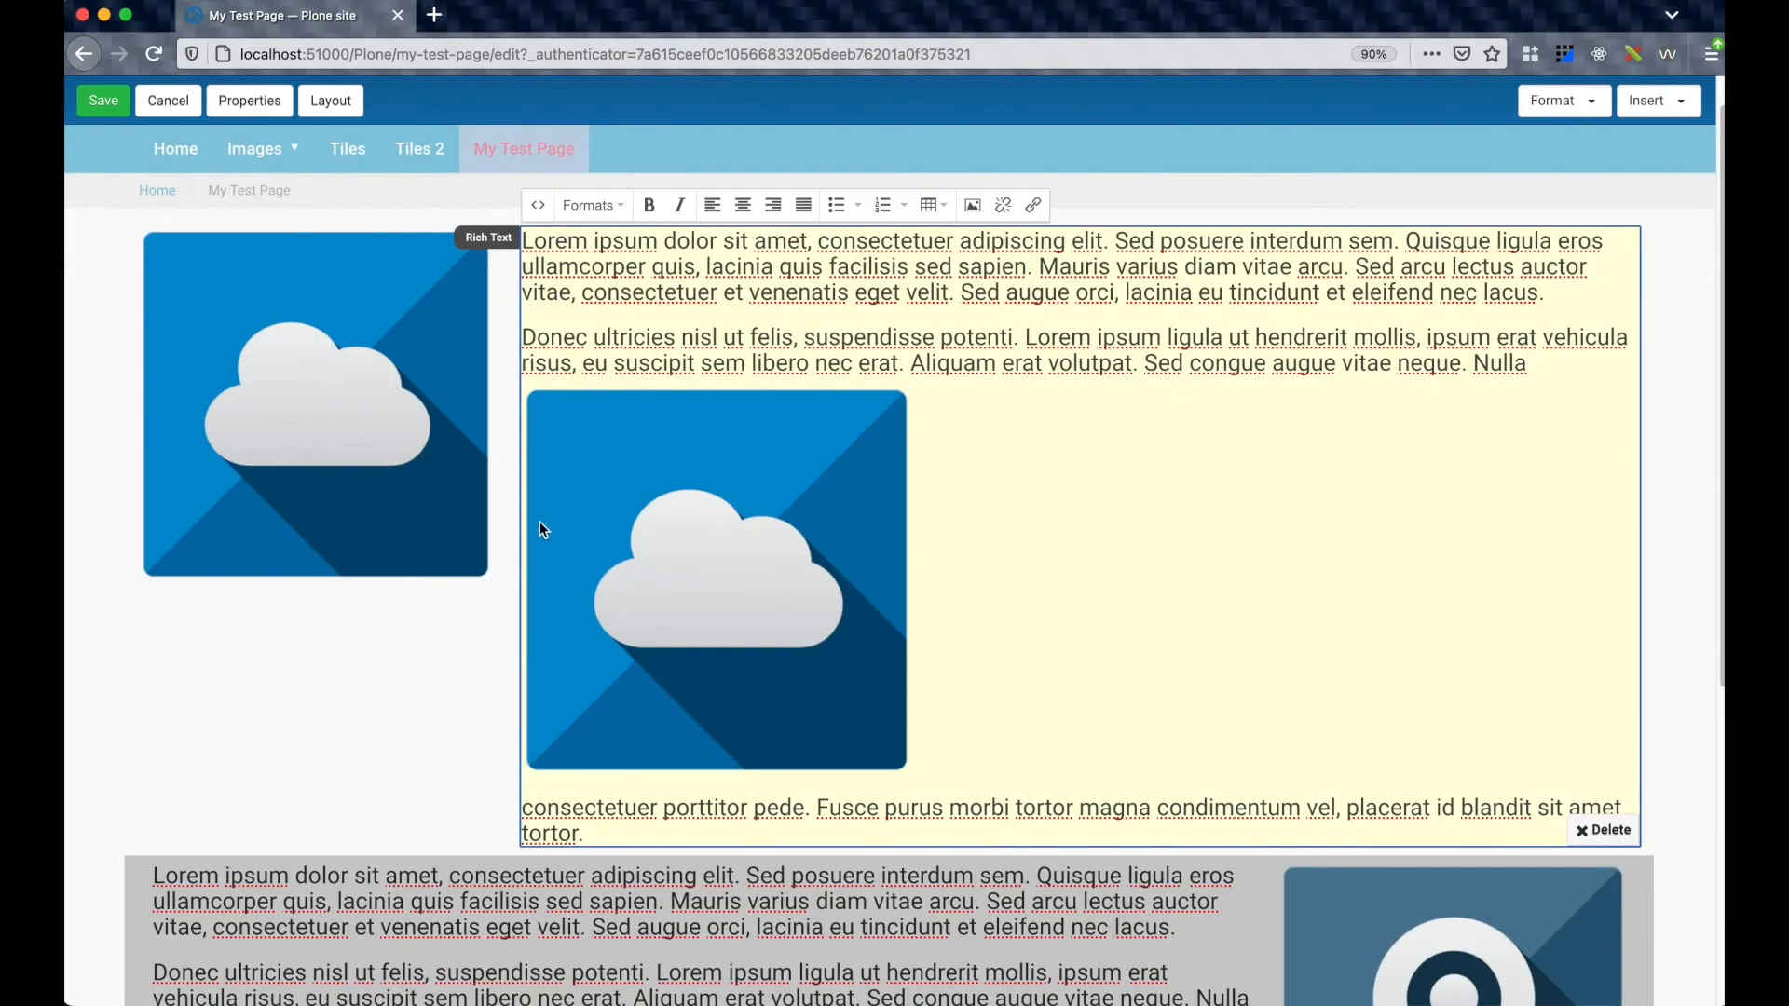
pyautogui.moveTo(678, 511); pyautogui.dragTo(1510, 389)
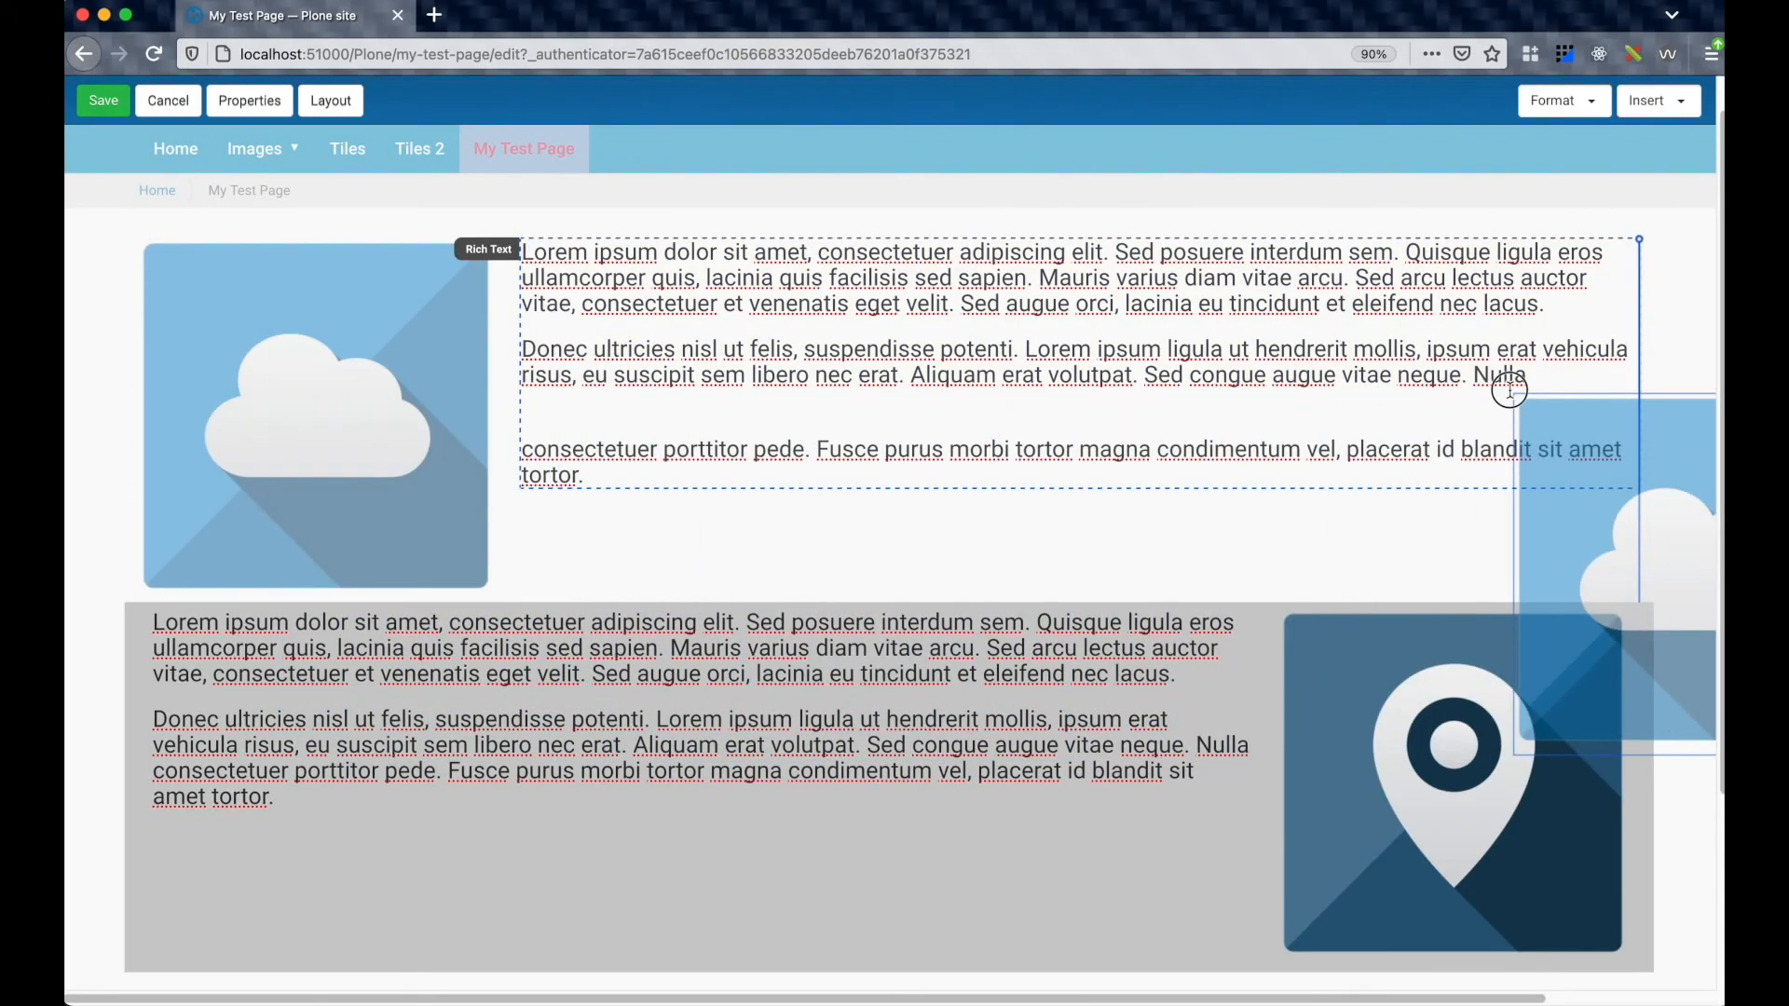
pyautogui.moveTo(1510, 390); pyautogui.dragTo(1547, 388)
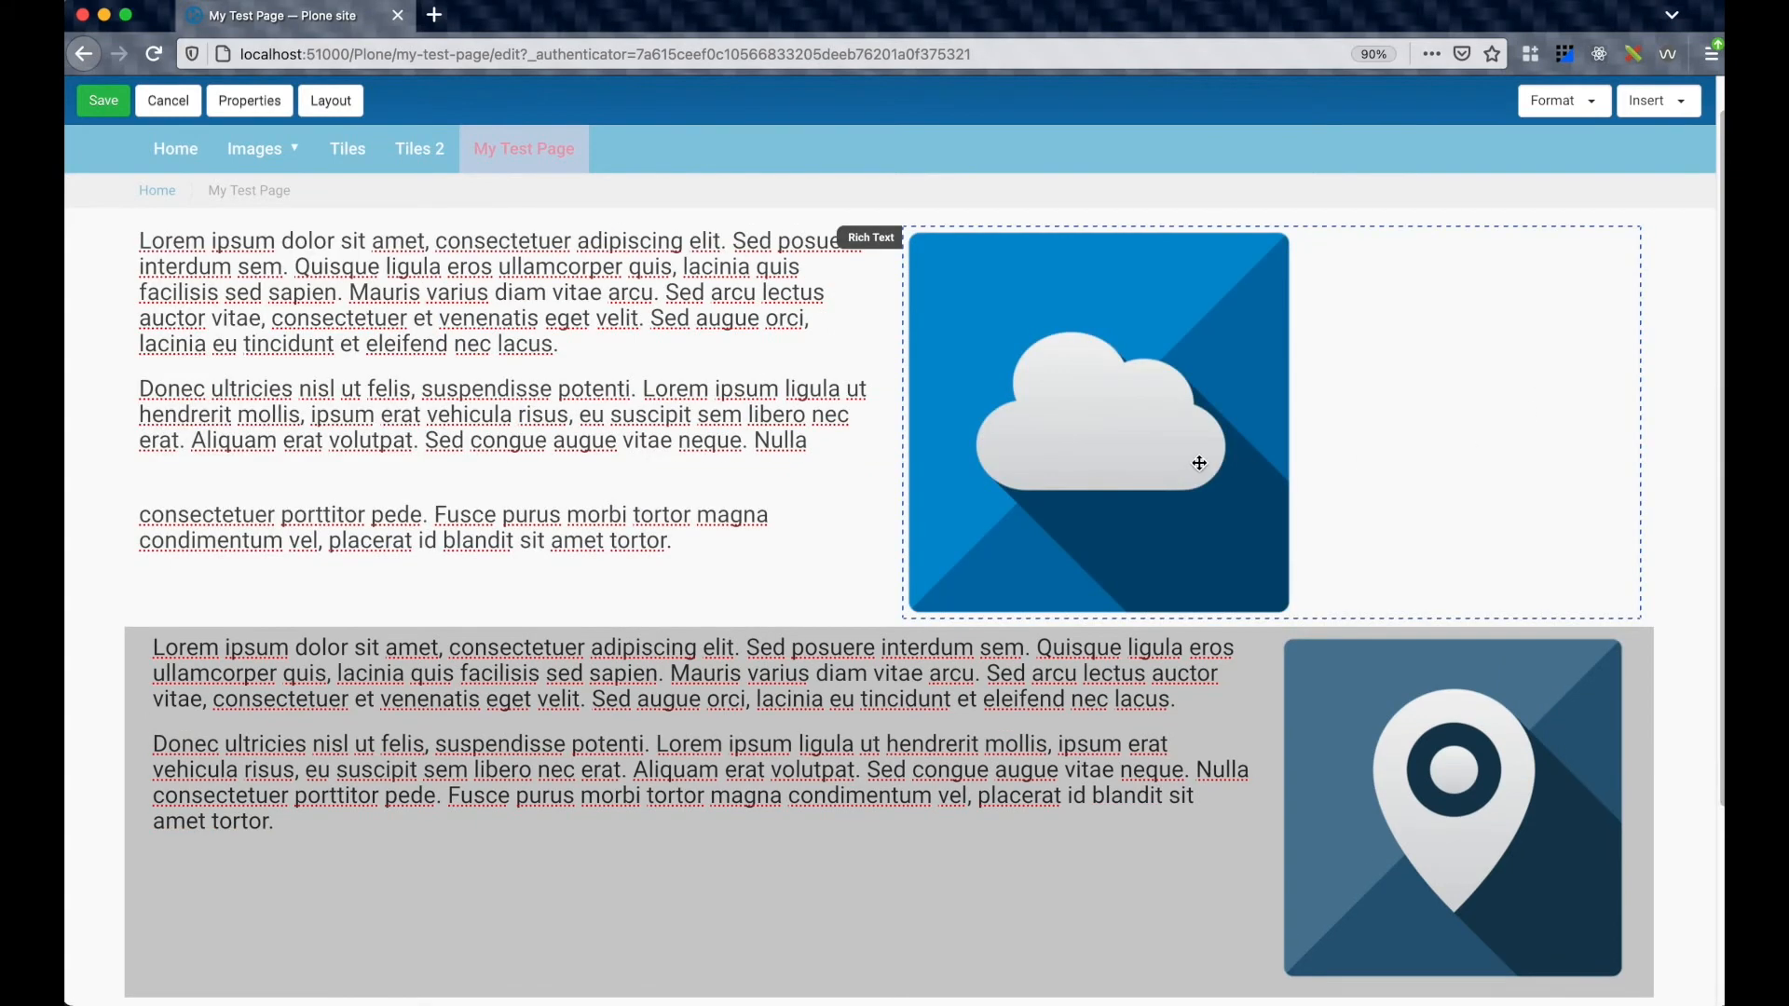
pyautogui.scroll(-1, 851, 467)
pyautogui.moveTo(893, 447); pyautogui.dragTo(1269, 449)
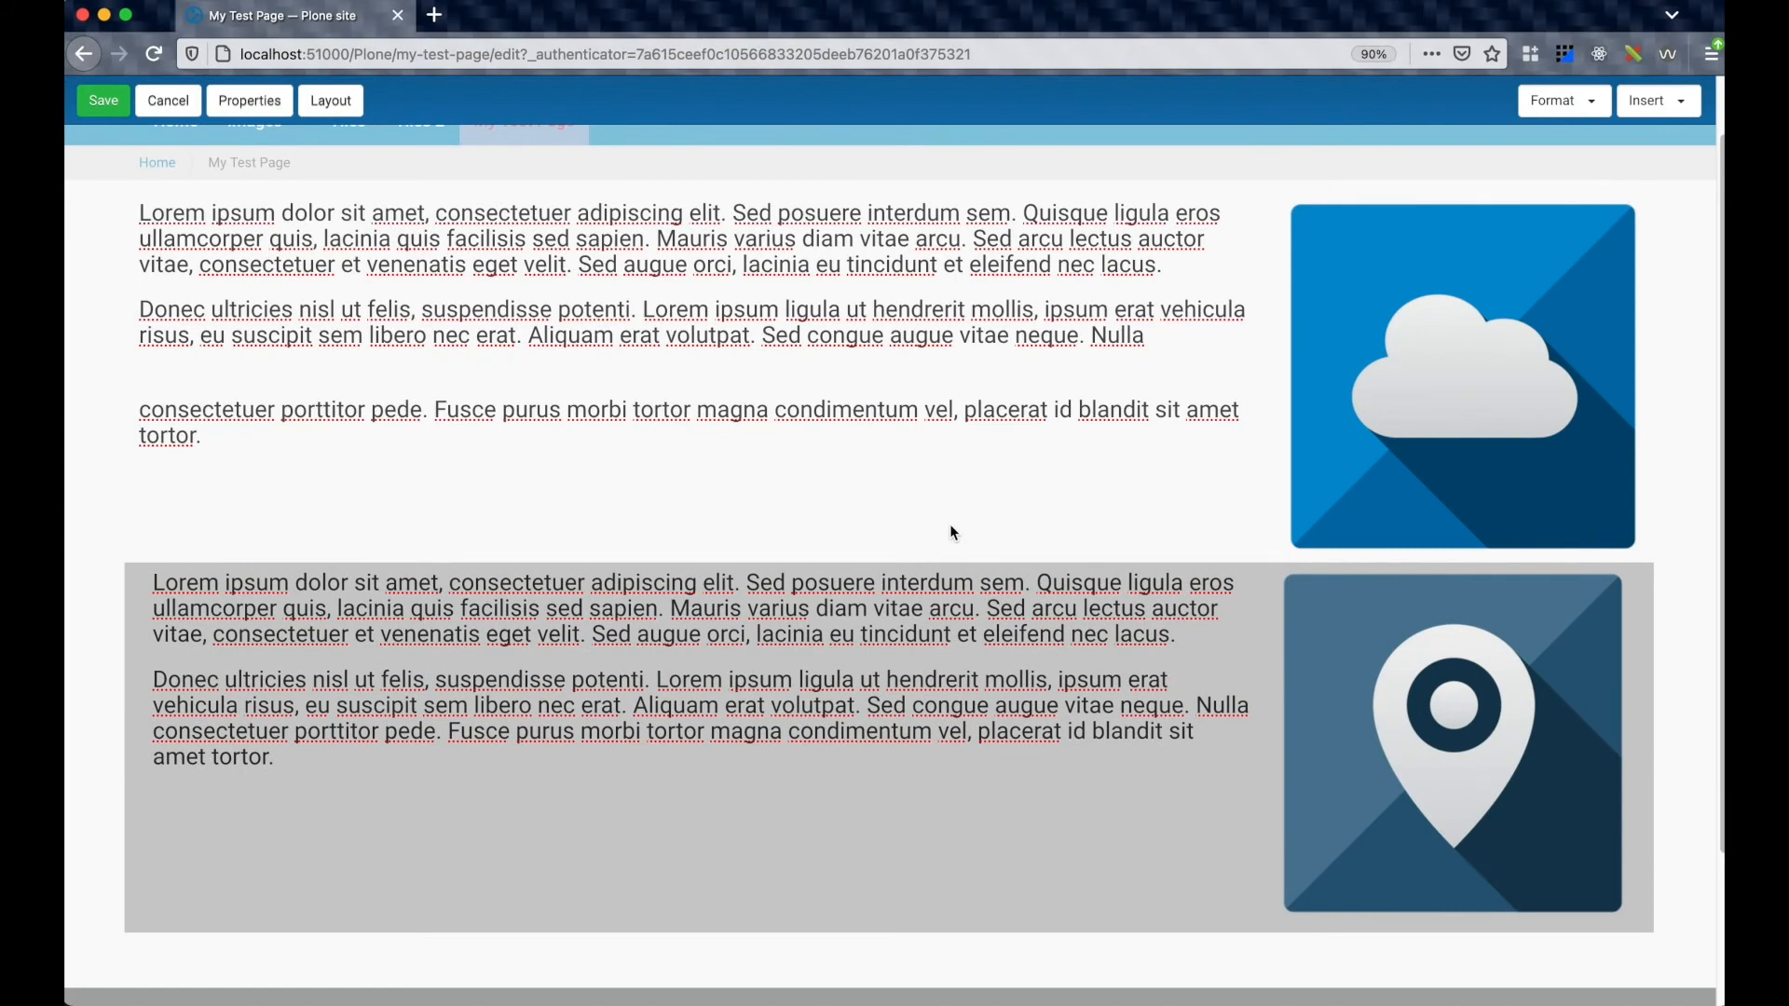
# Move the location pin tile from the dark row into the upper row and place the upper text between the pin and cloud images
pyautogui.click(1352, 651)
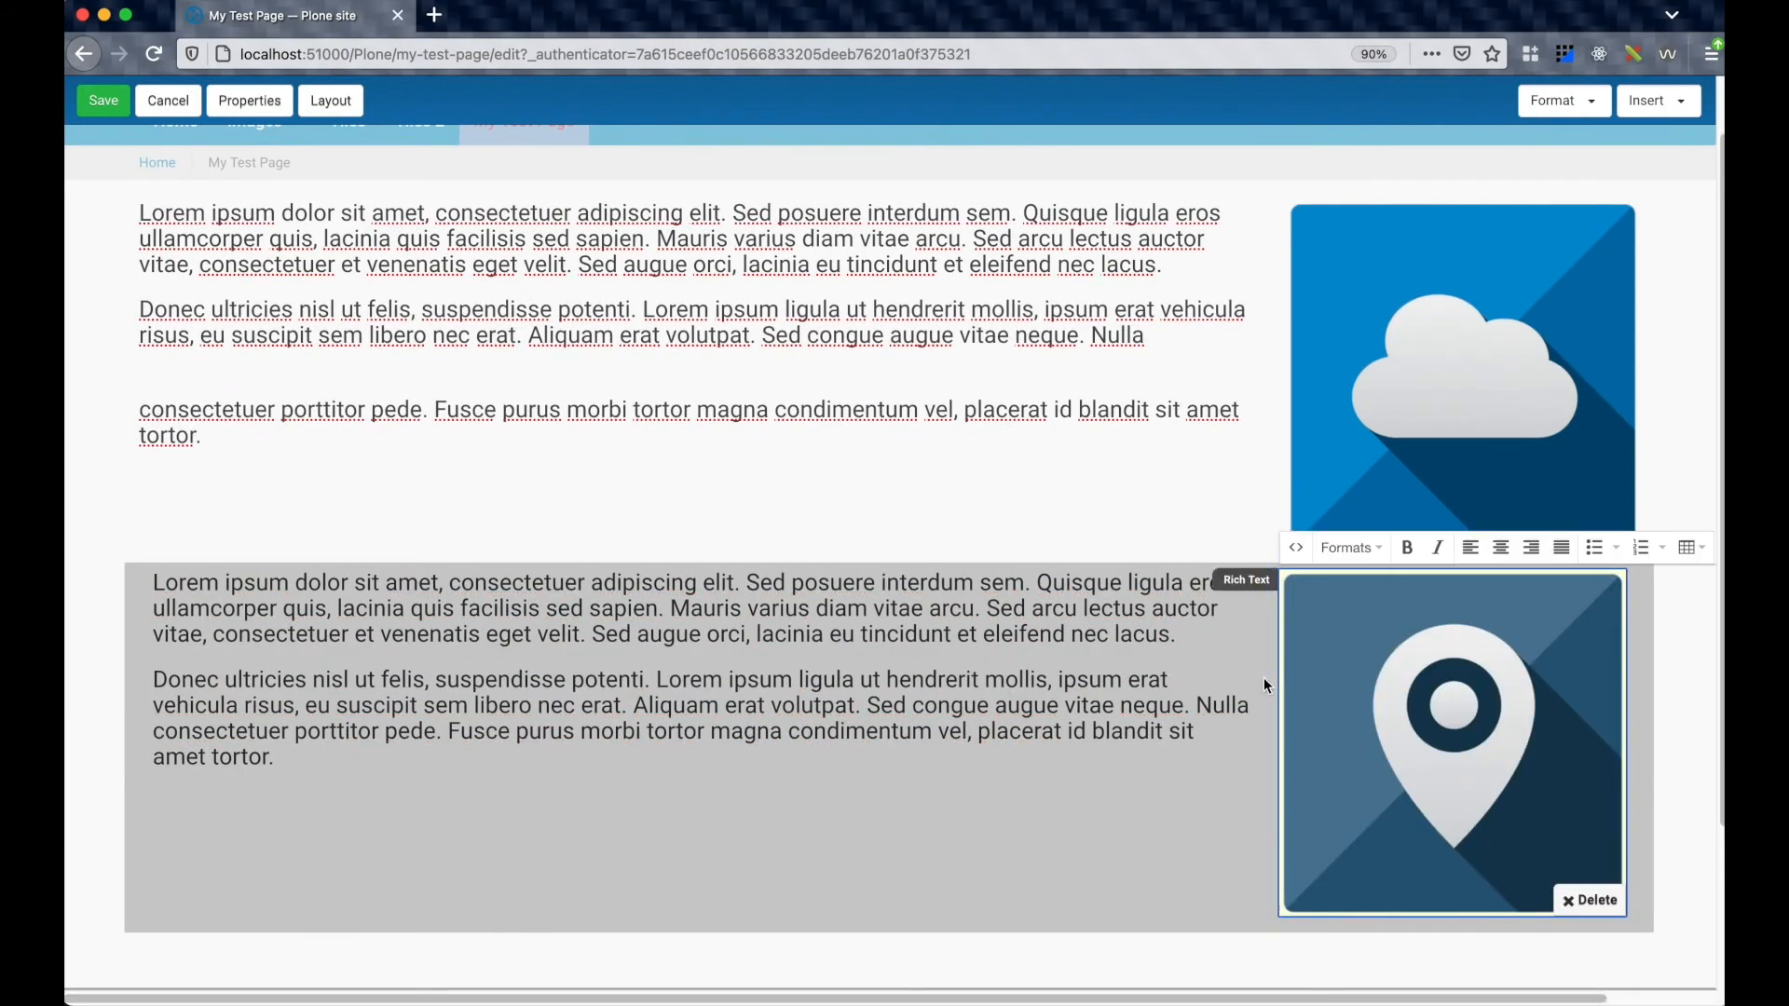
pyautogui.click(1047, 815)
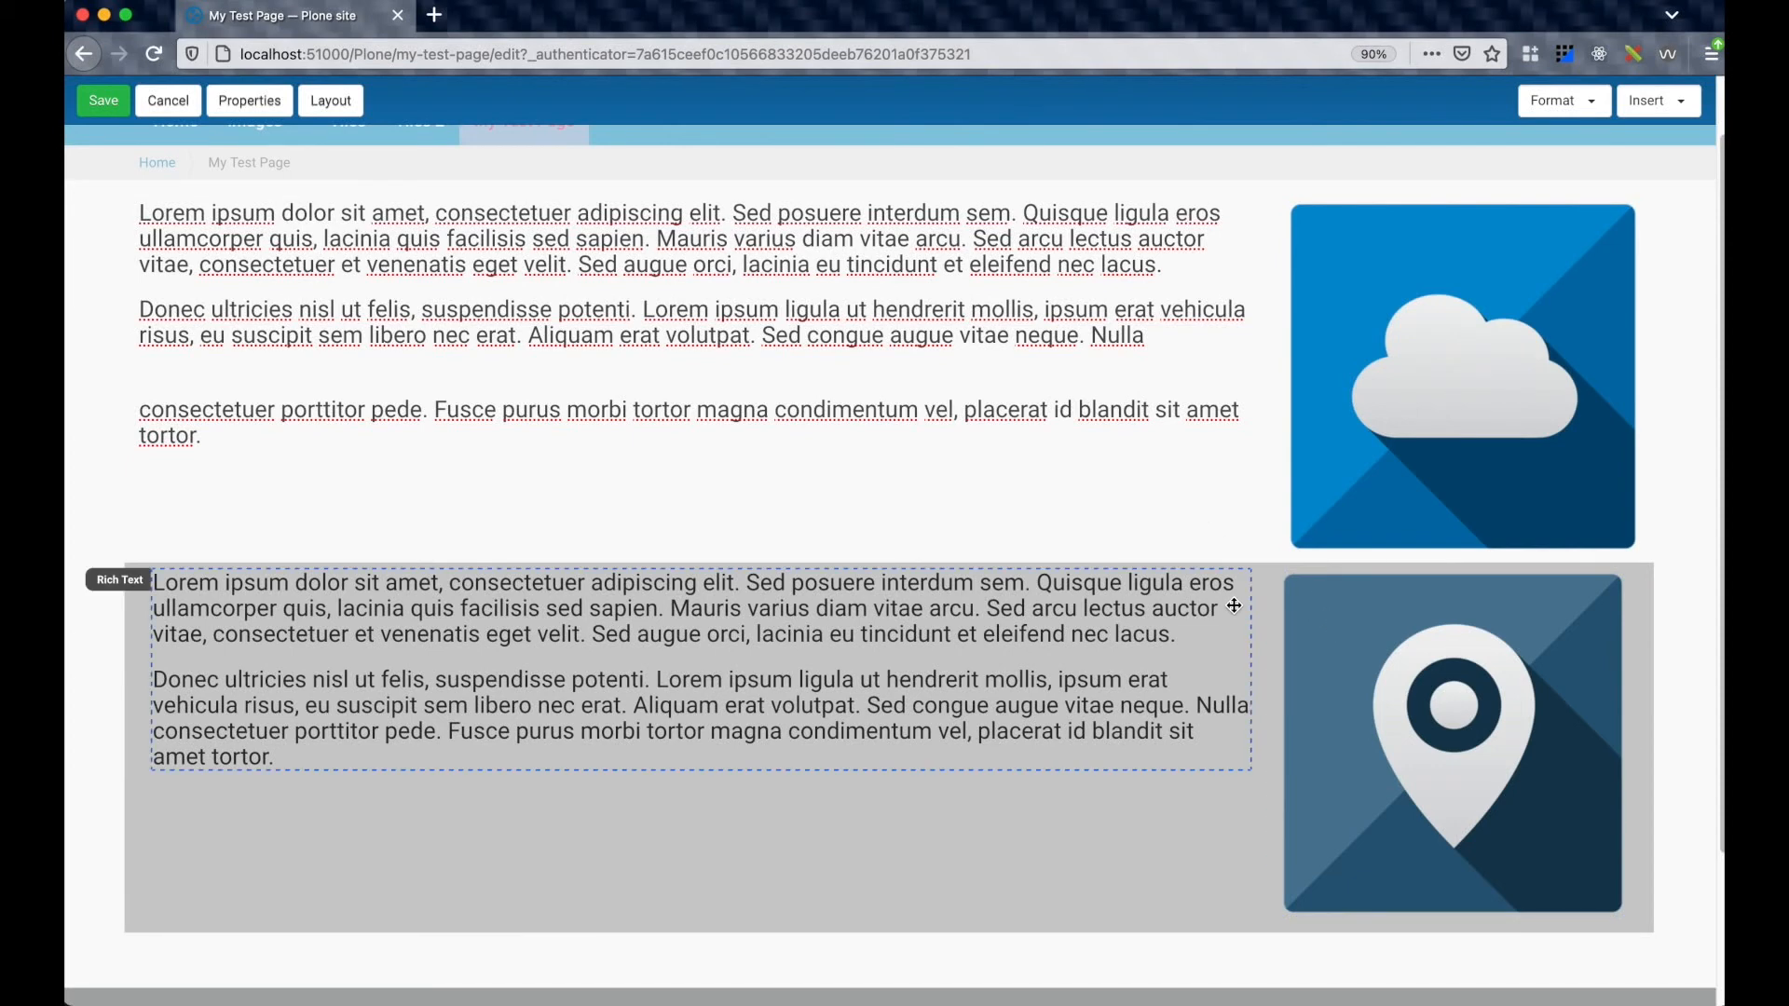
pyautogui.click(1381, 631)
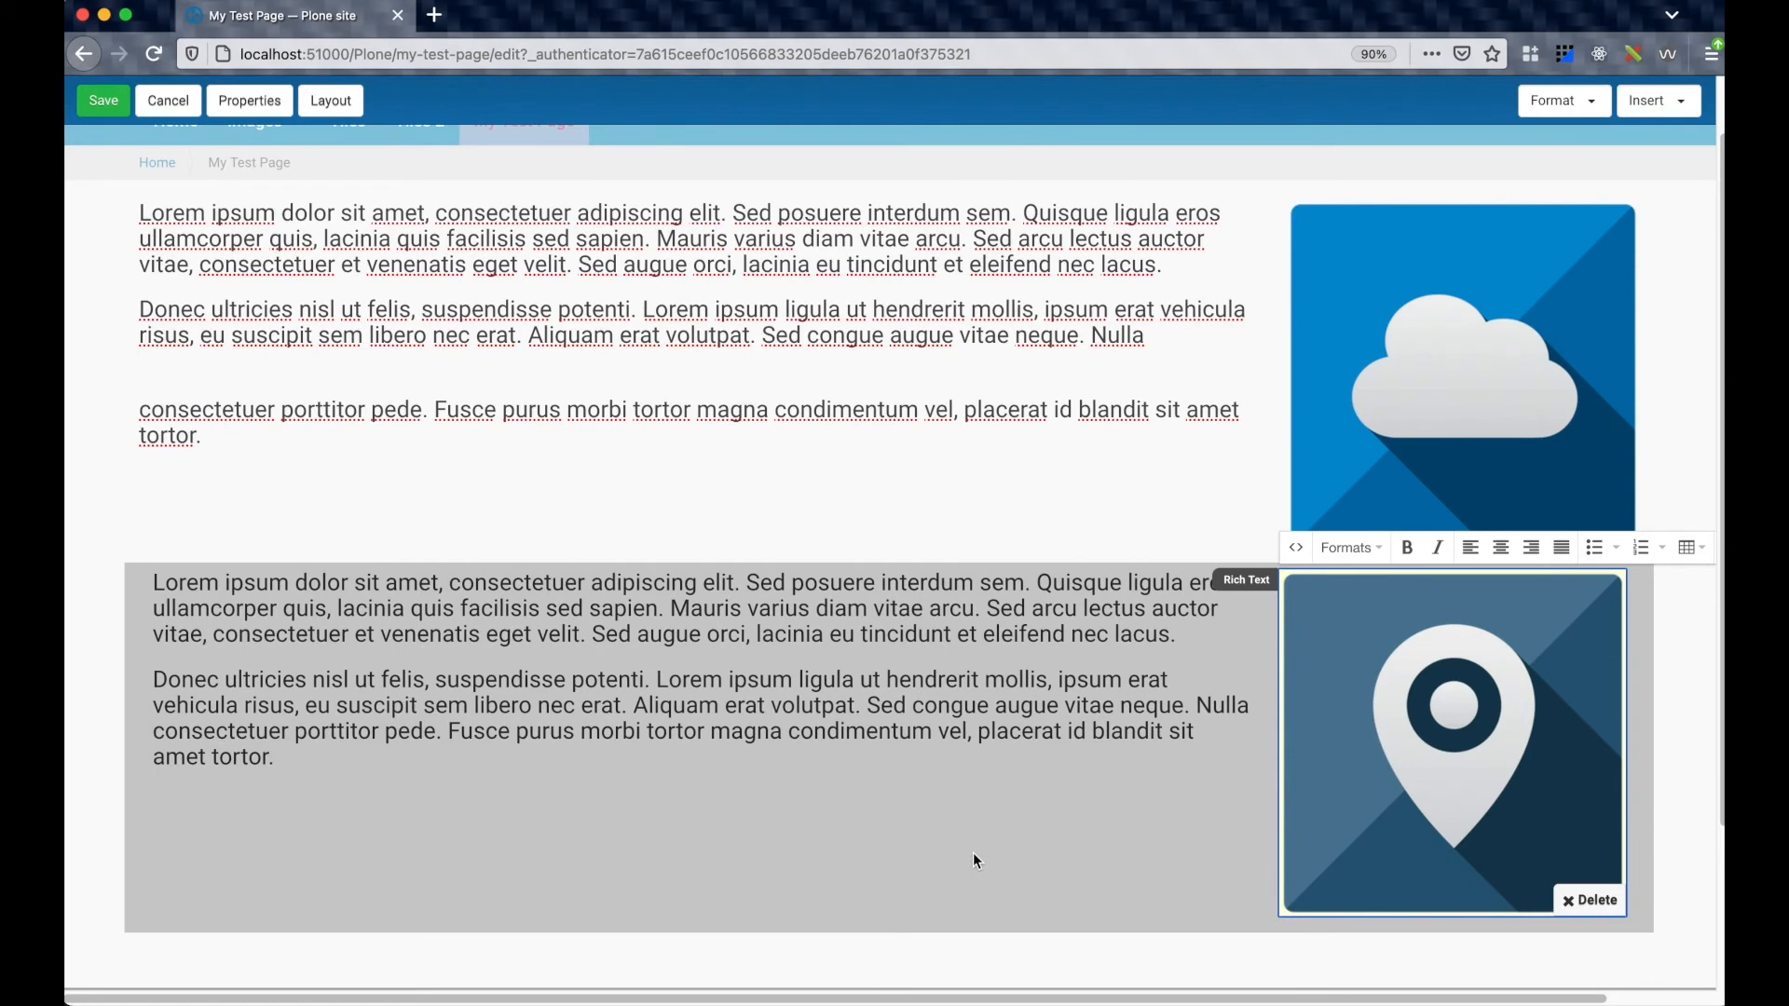
pyautogui.click(645, 801)
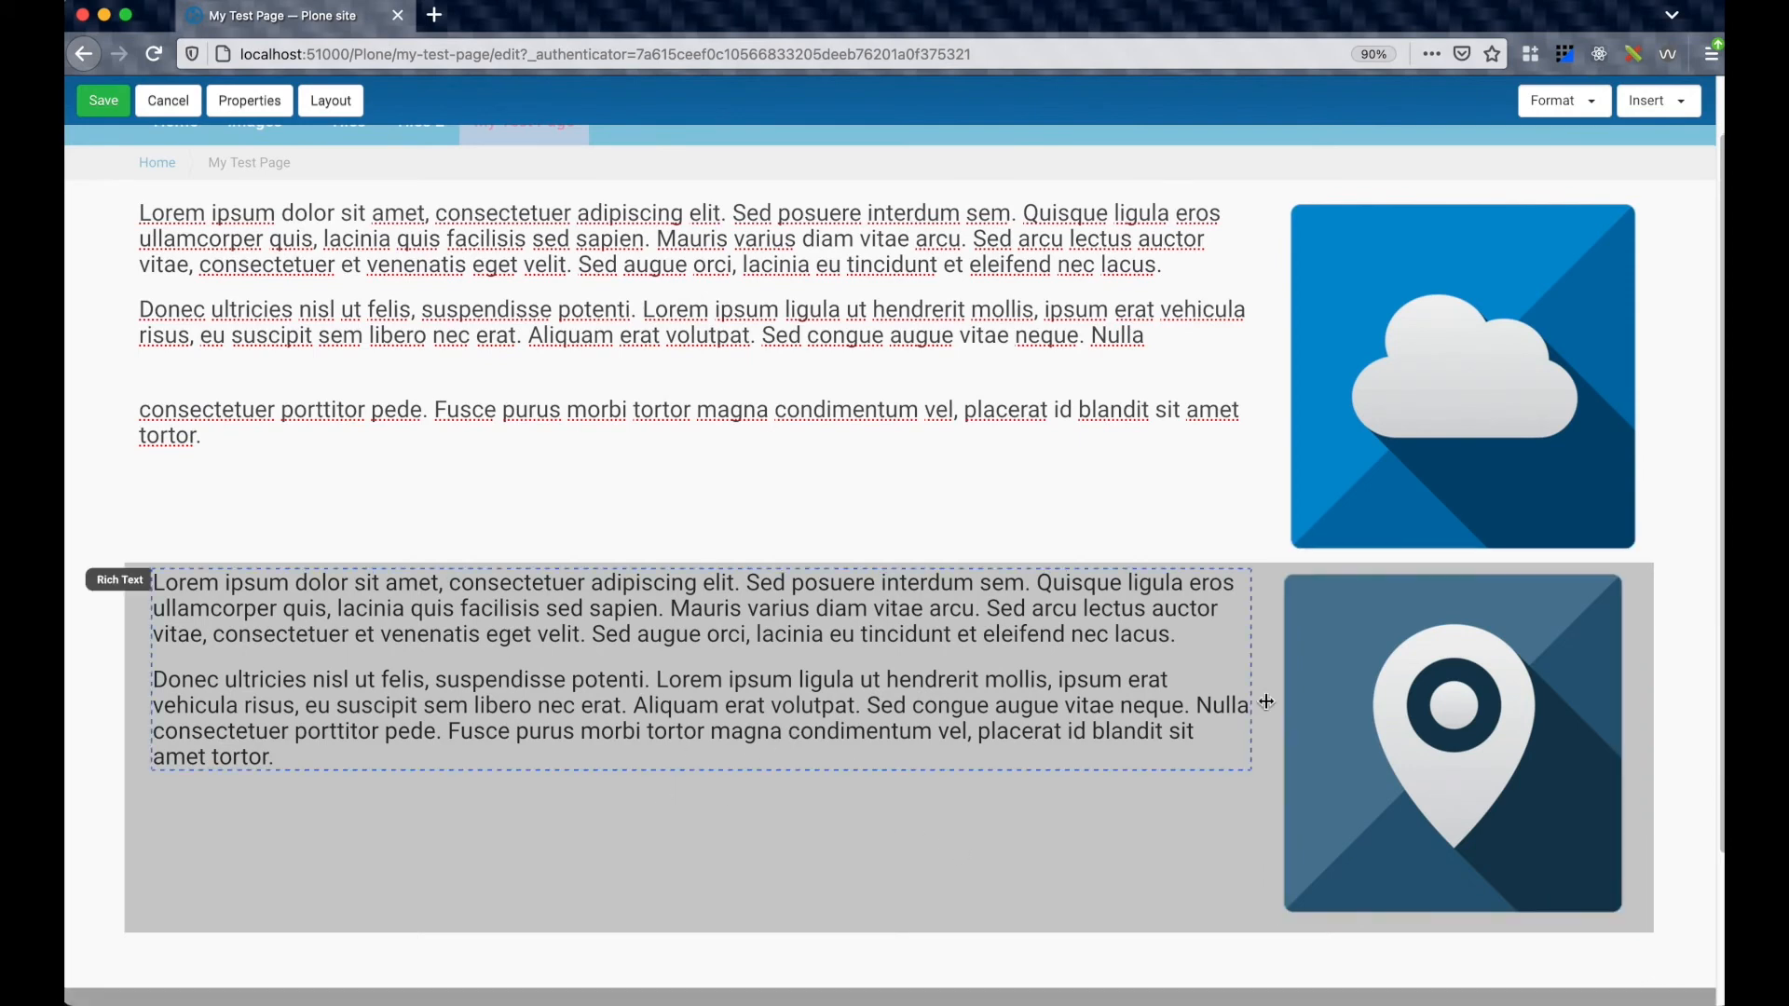
pyautogui.moveTo(1403, 724); pyautogui.dragTo(764, 258)
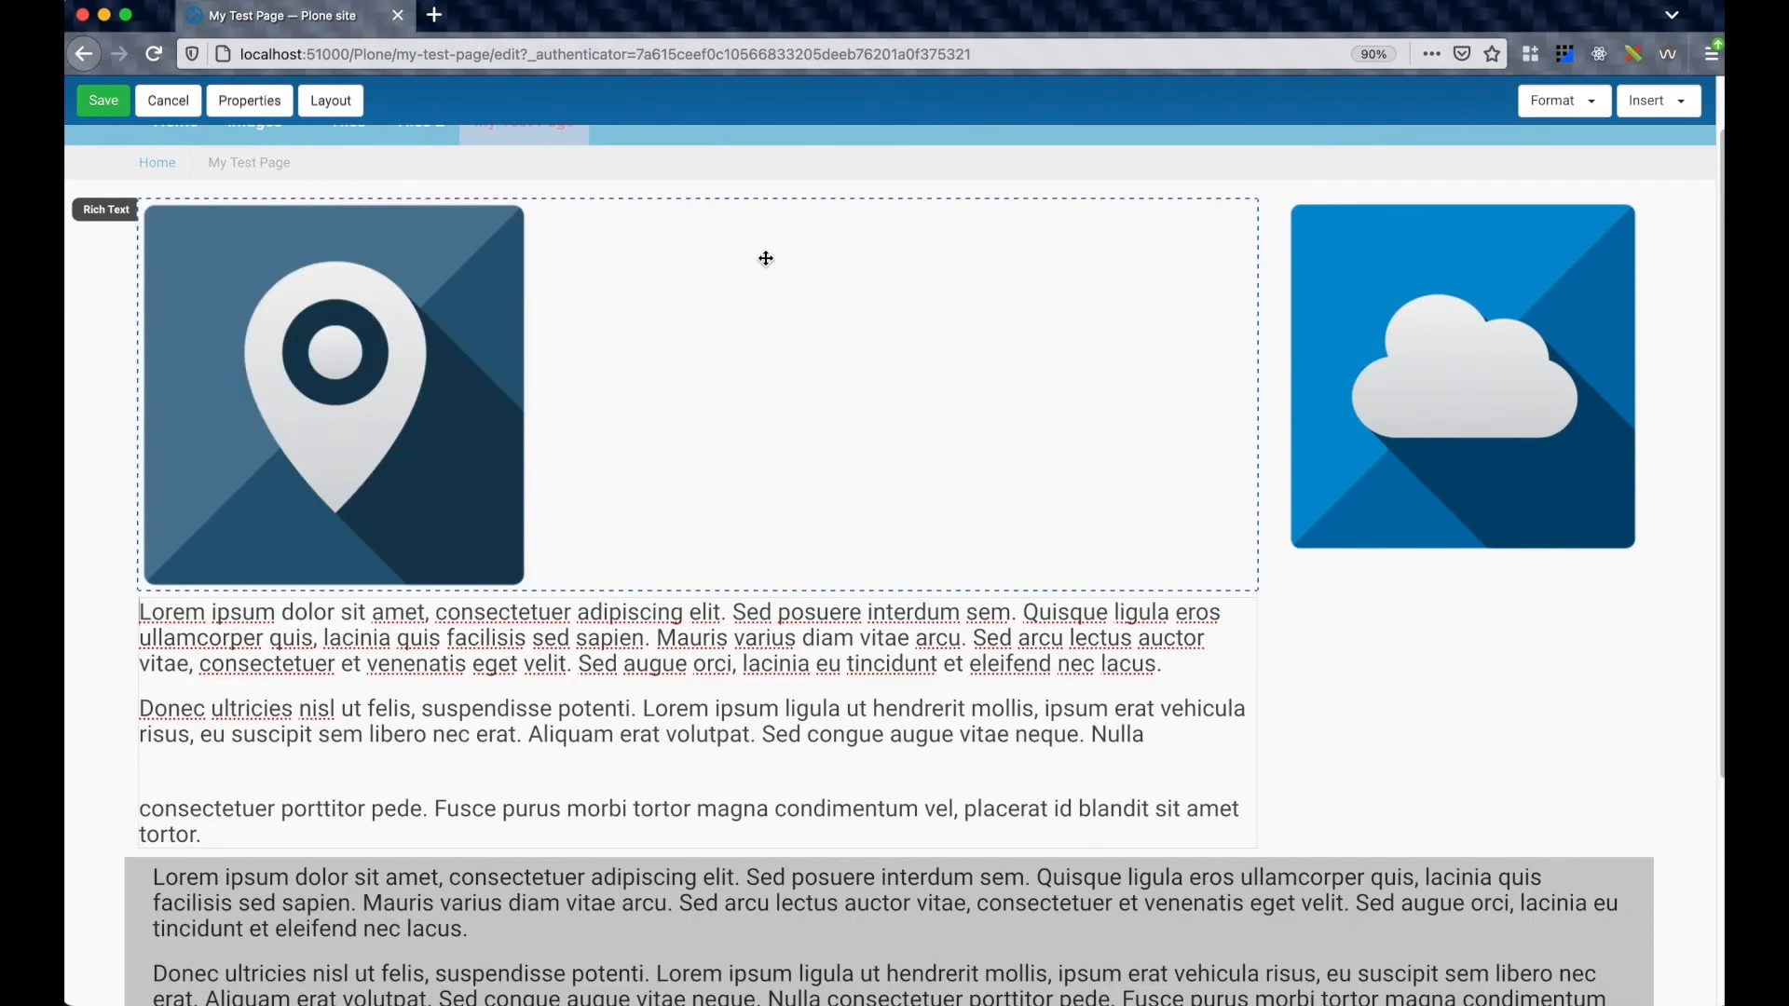
pyautogui.scroll(-2, 779, 525)
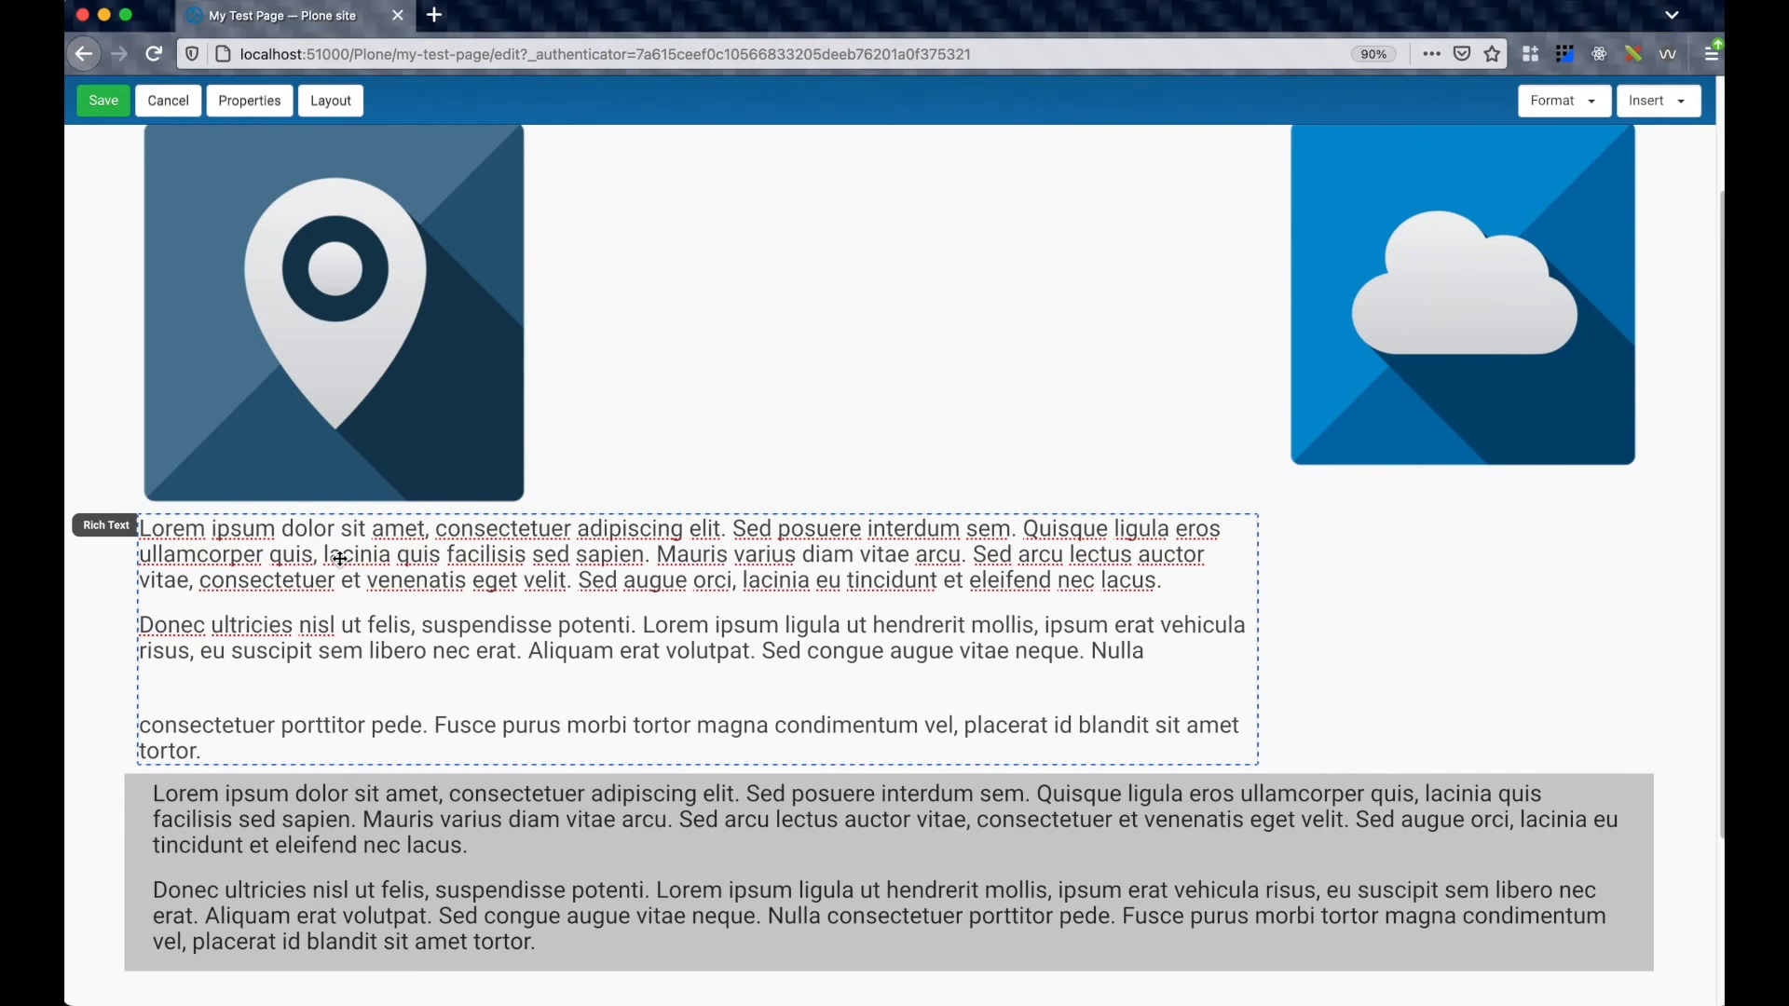
pyautogui.moveTo(177, 559); pyautogui.dragTo(868, 306)
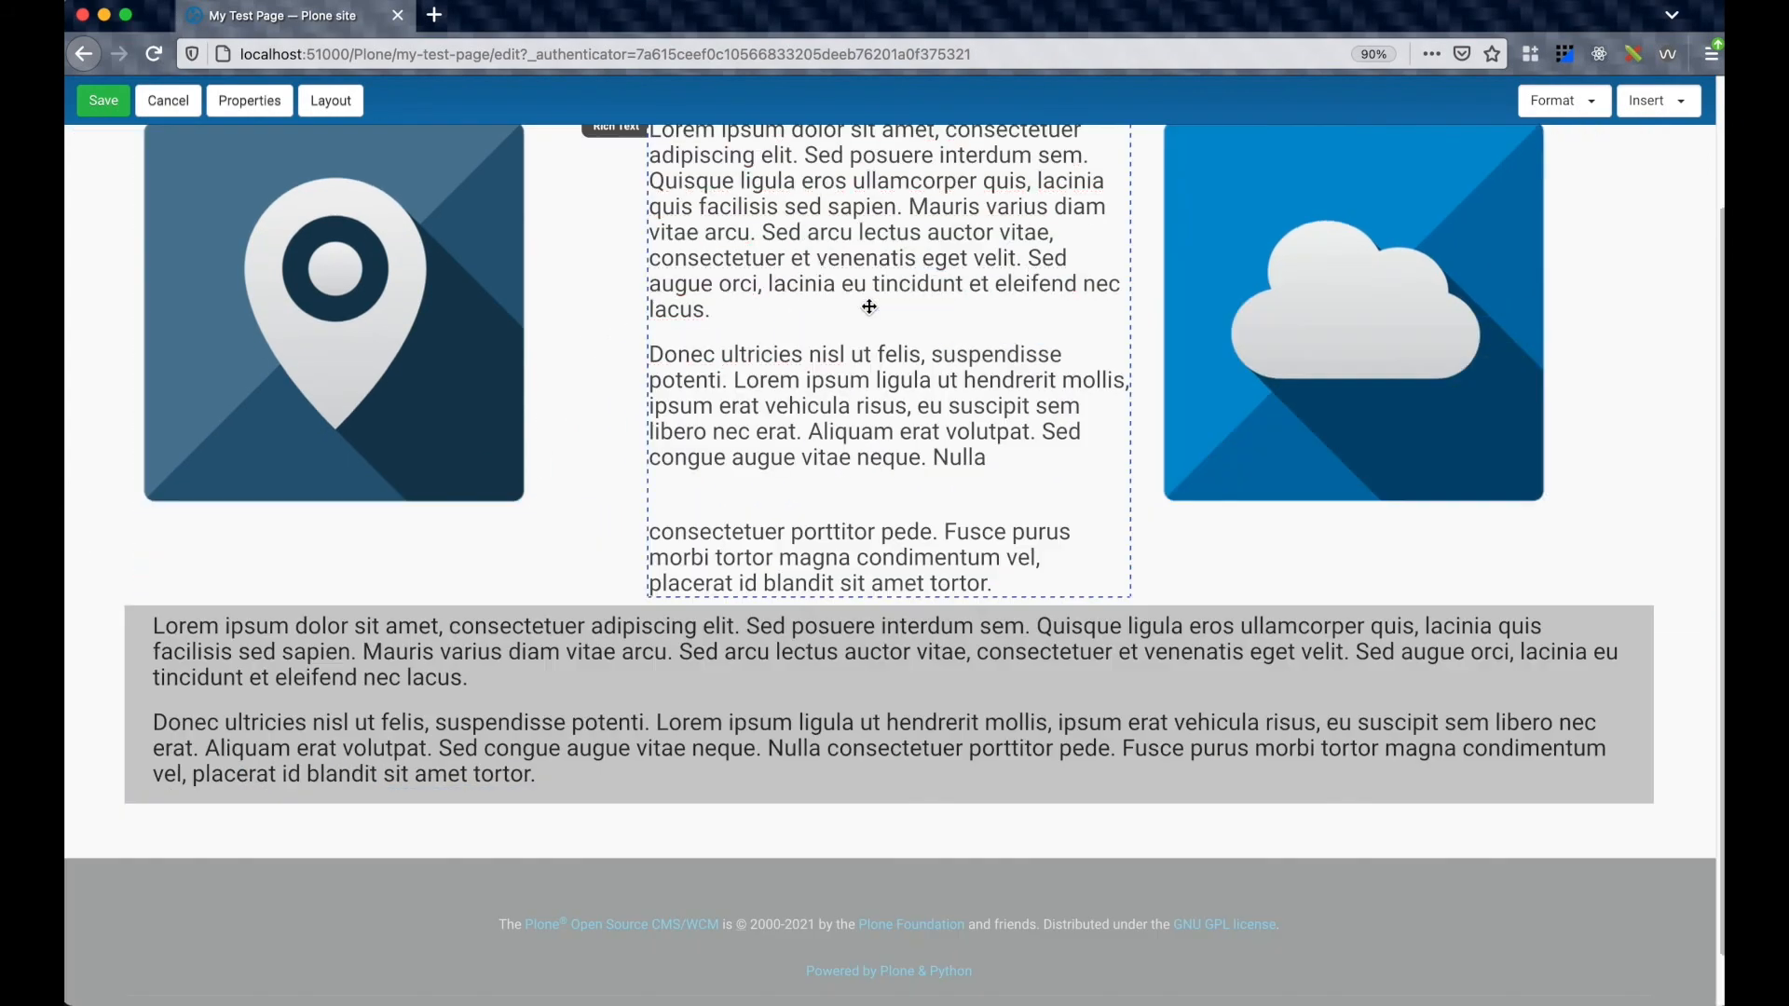
# Move the location pin tile beneath the cloud image, narrow their column to about a quarter of the row width and save the page
pyautogui.scroll(2, 840, 378)
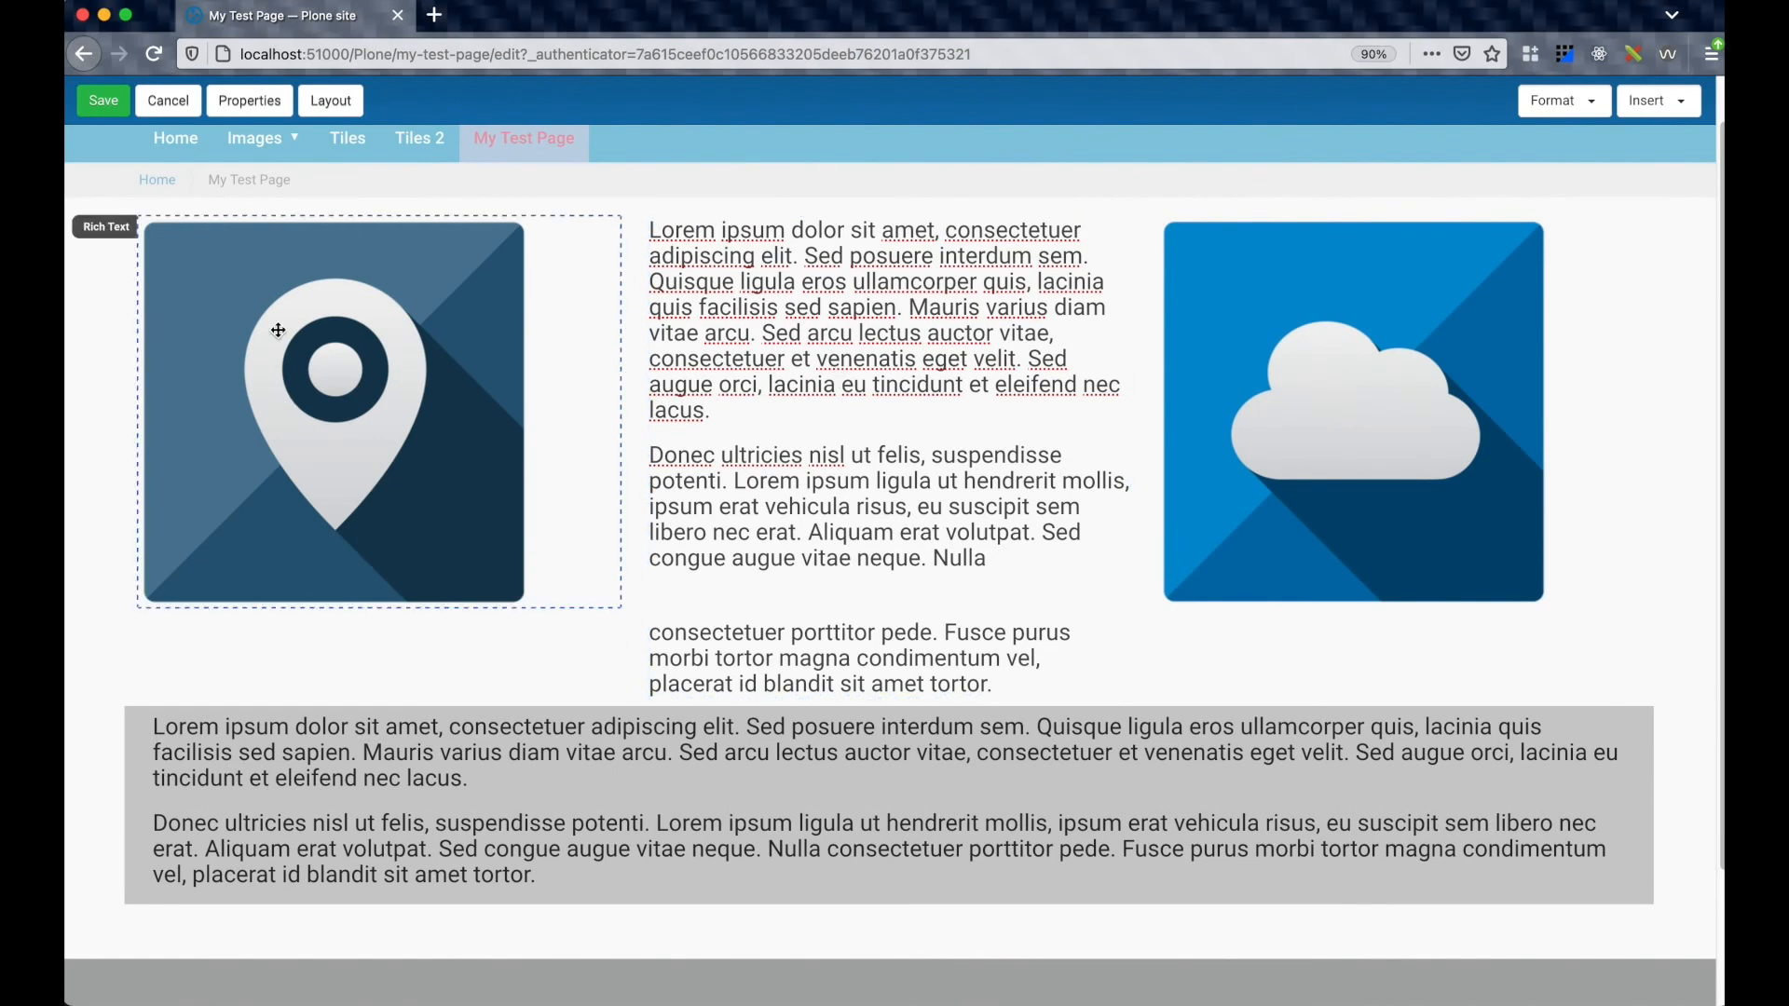
pyautogui.moveTo(246, 294); pyautogui.dragTo(1228, 621)
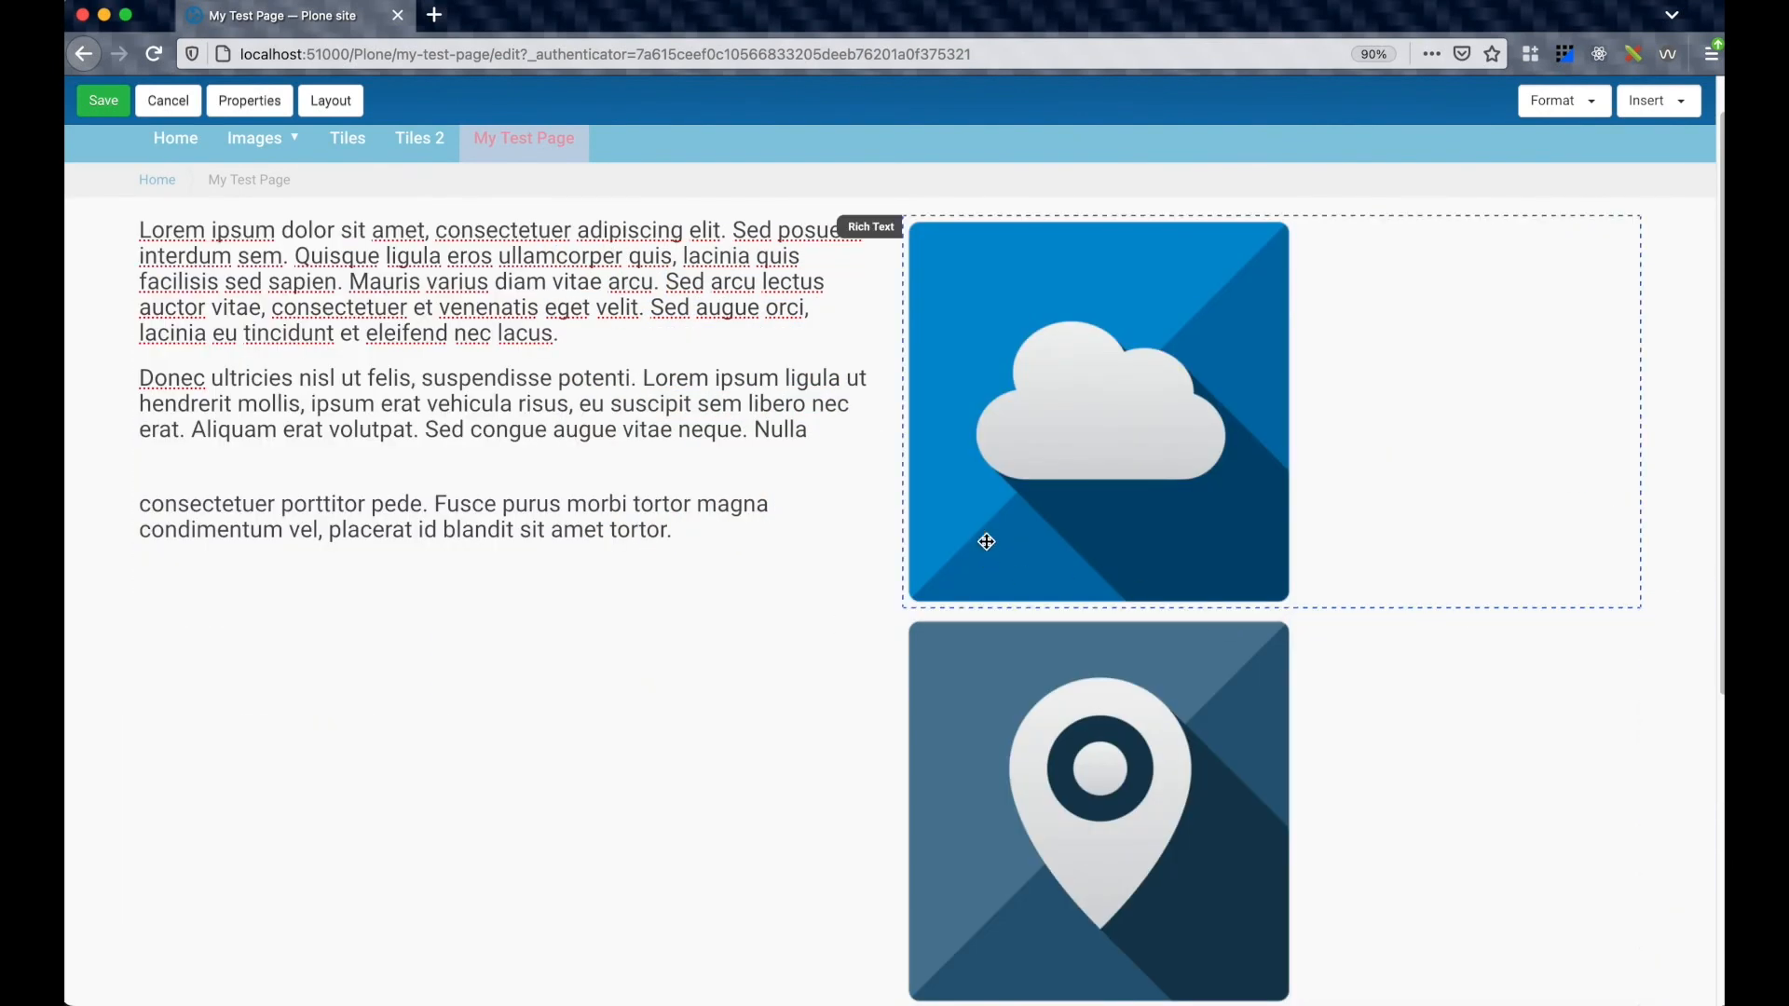
pyautogui.moveTo(889, 378); pyautogui.dragTo(1270, 373)
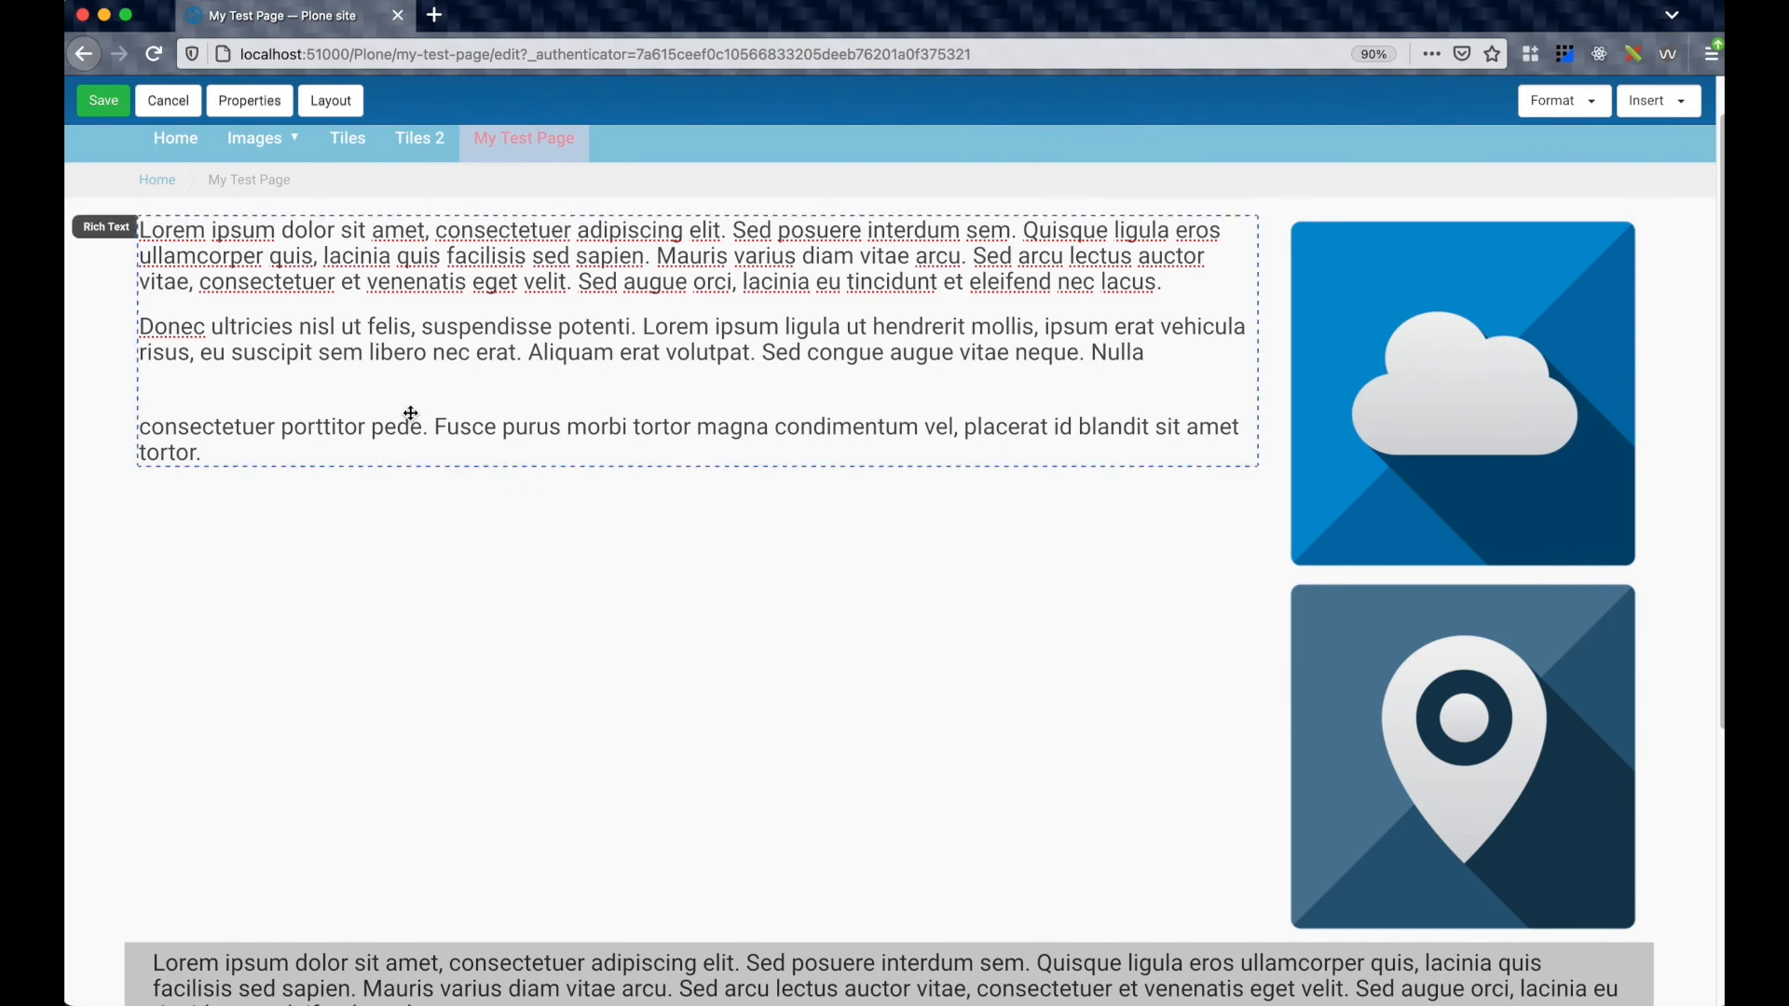
pyautogui.click(103, 100)
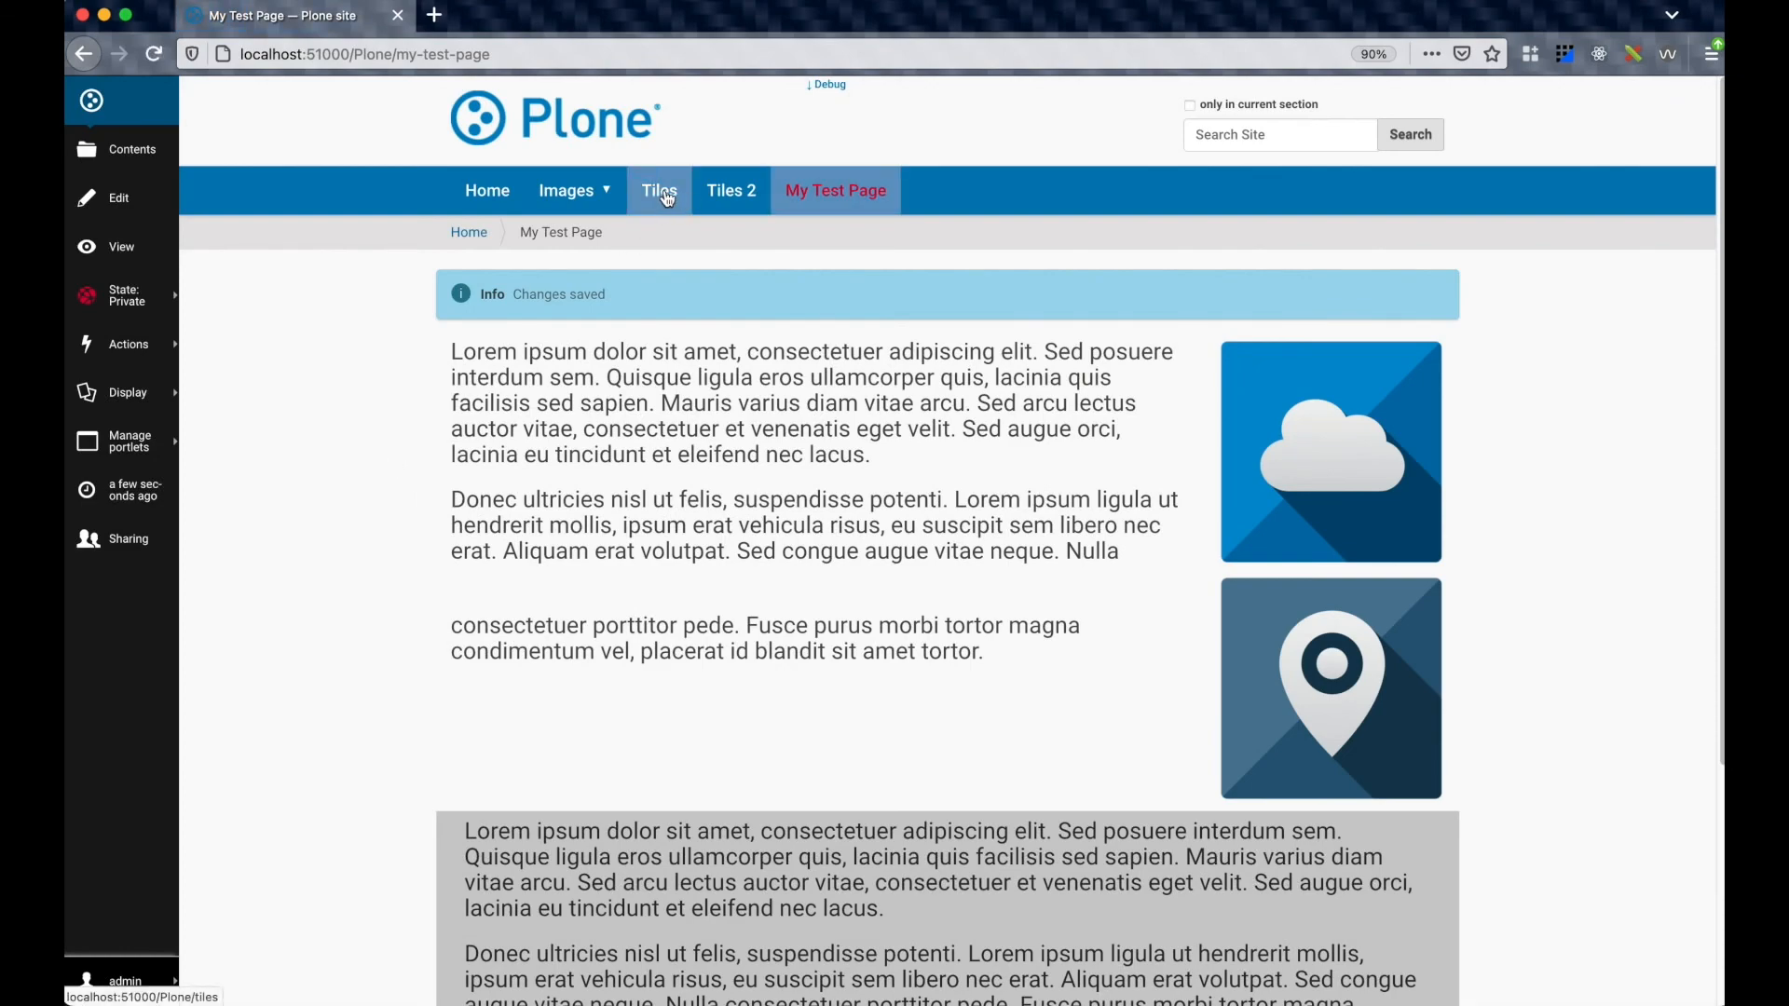
# Examine the finished tile layouts of the Tiles 2 and Tiles pages from top to bottom
pyautogui.click(732, 194)
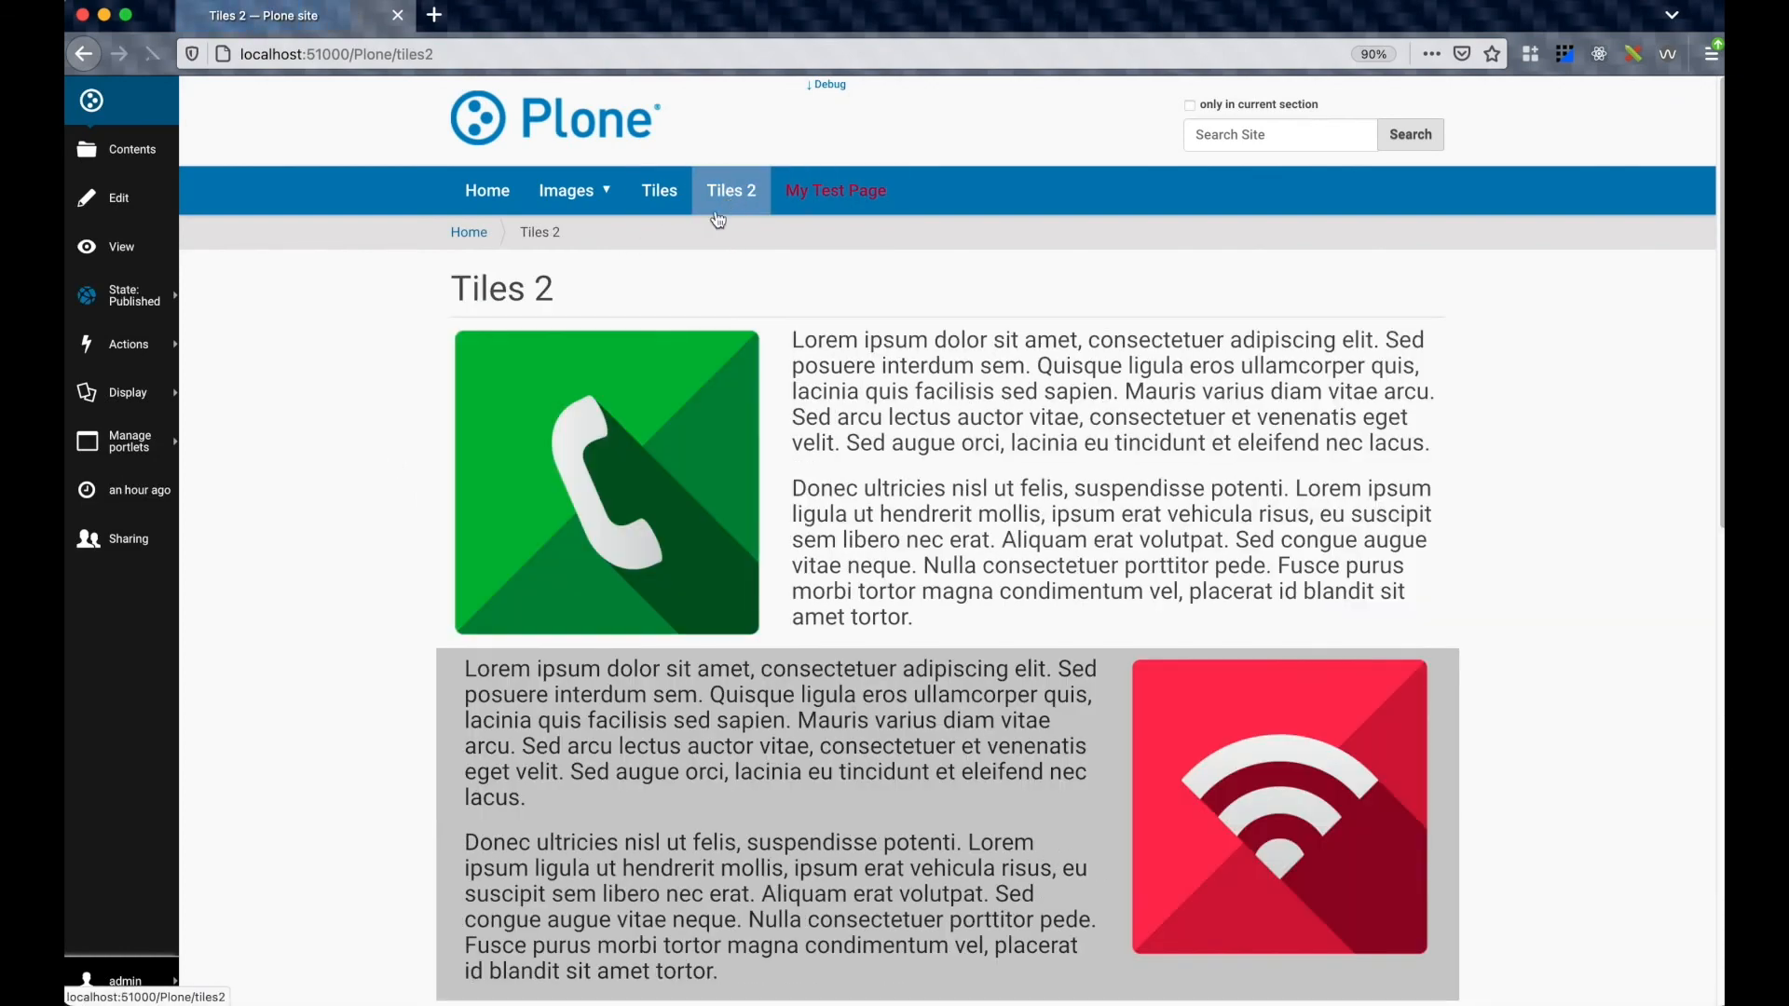
pyautogui.scroll(-3, 365, 479)
pyautogui.scroll(-8, 365, 483)
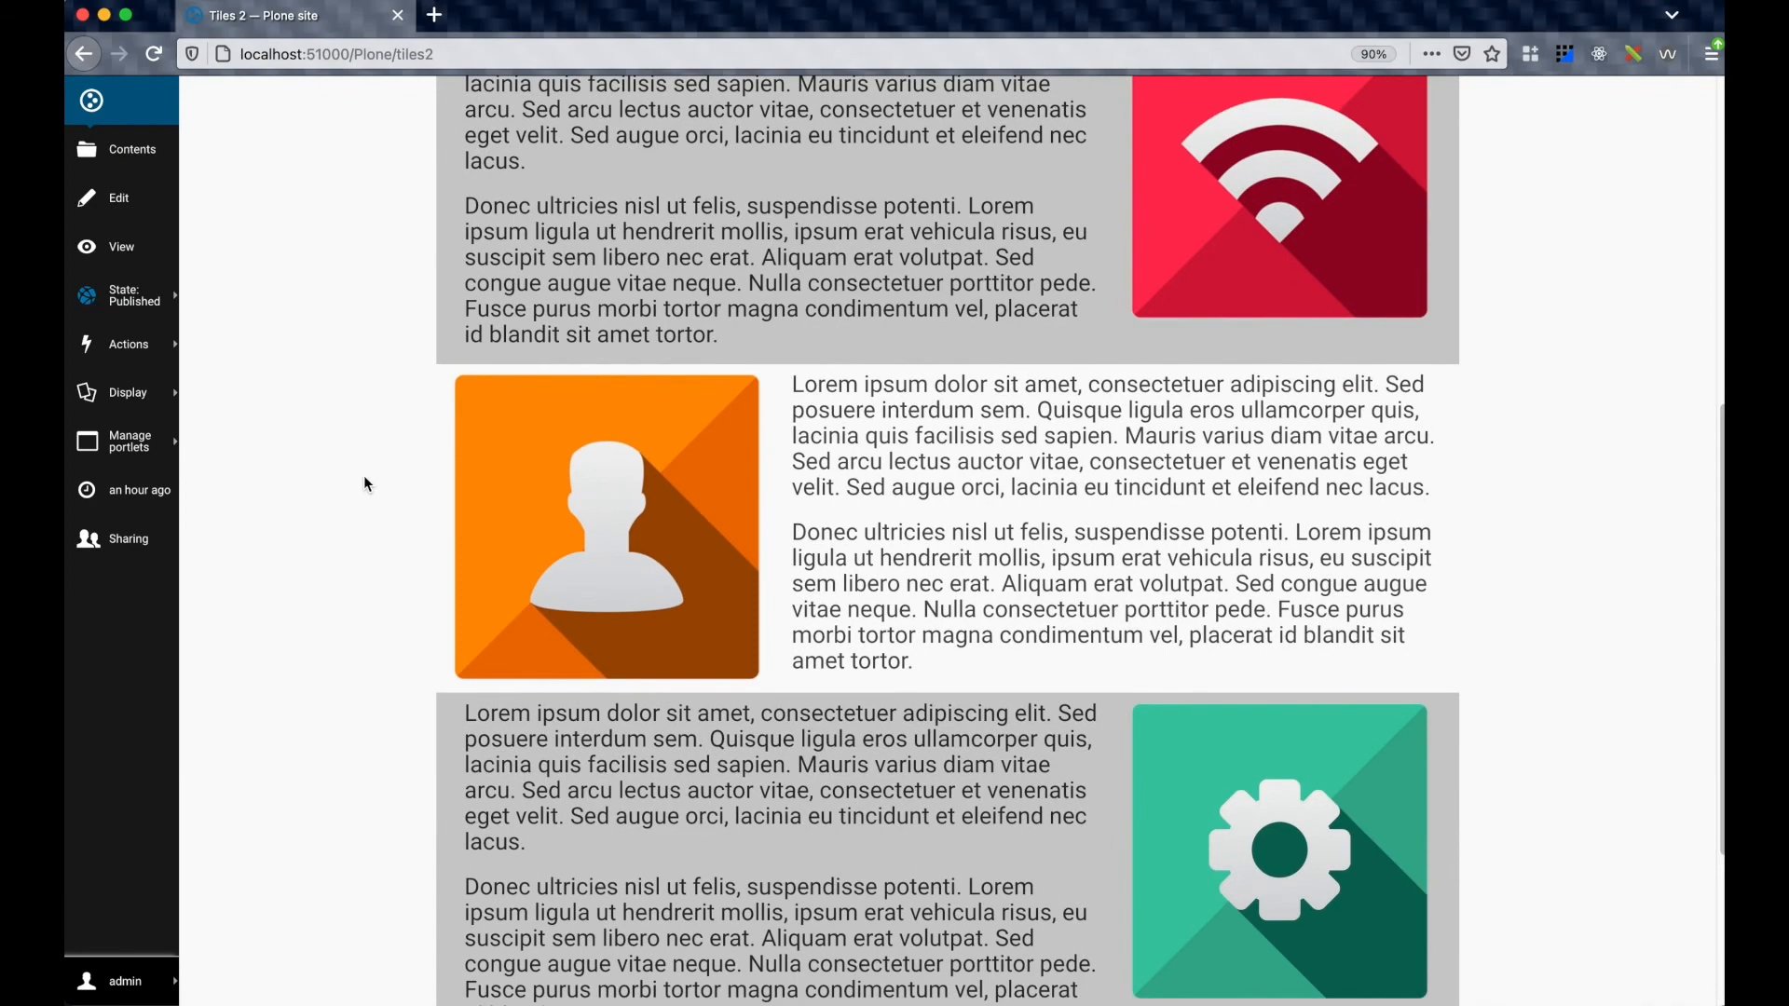
pyautogui.scroll(2, 445, 529)
pyautogui.scroll(10, 445, 529)
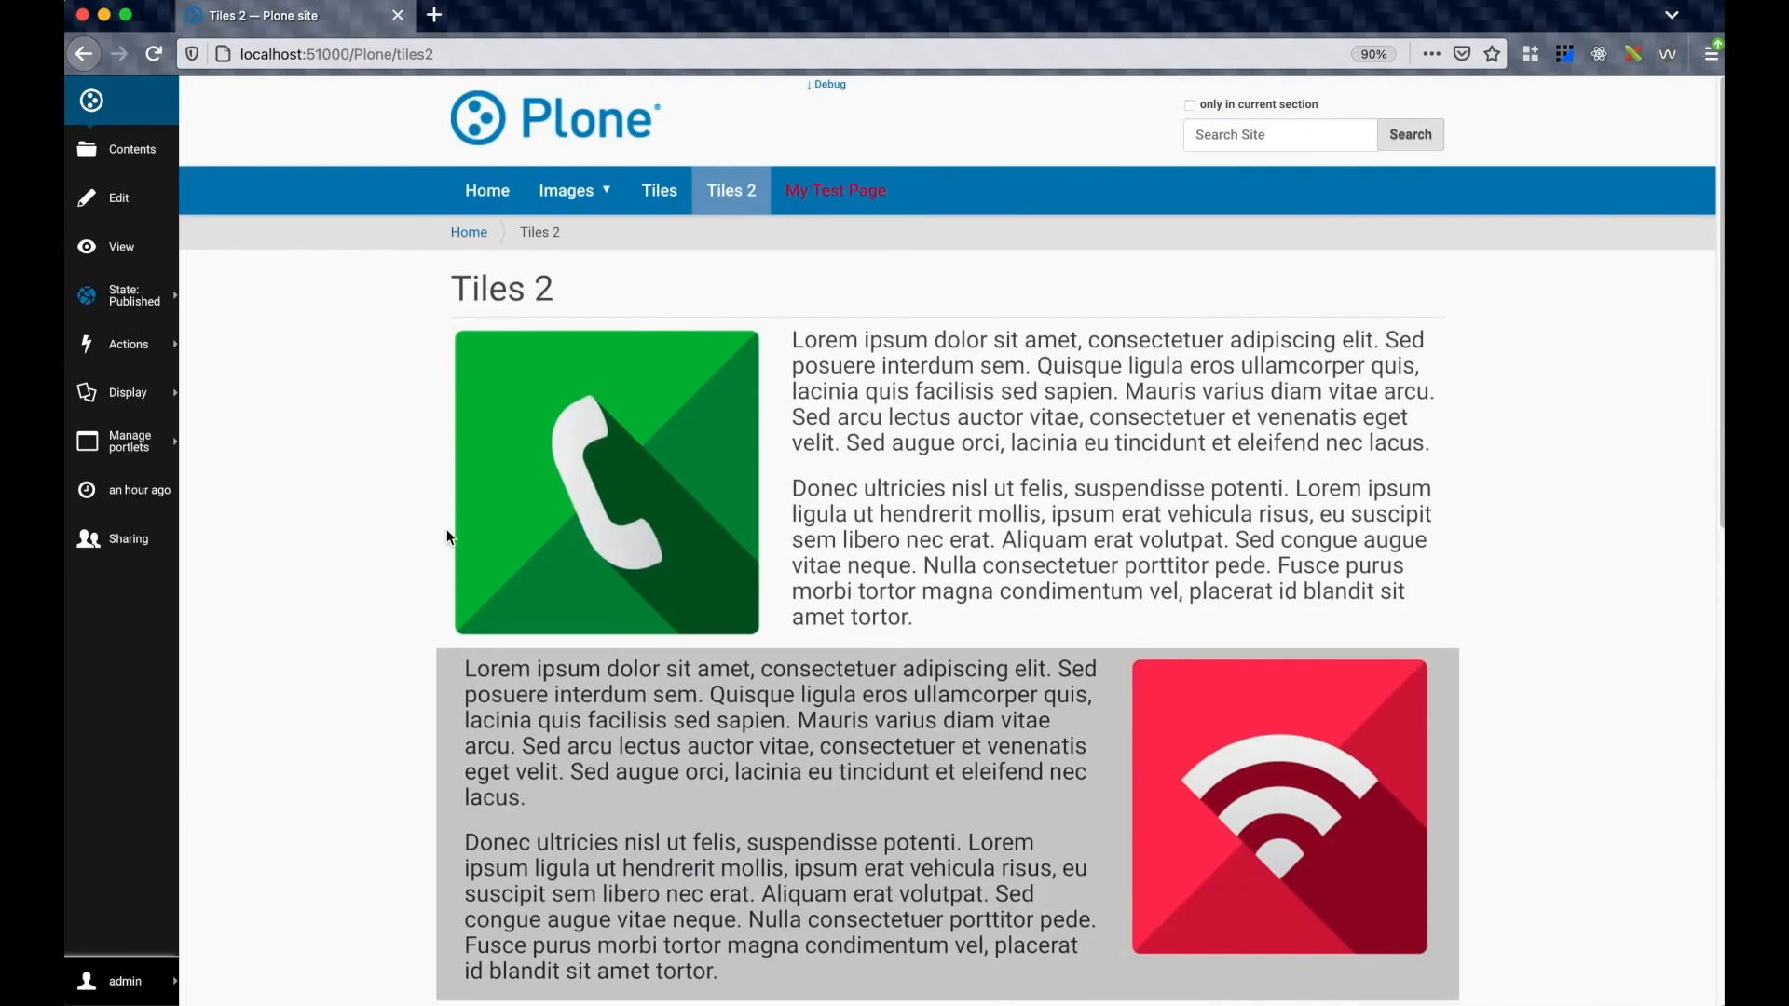
pyautogui.click(660, 191)
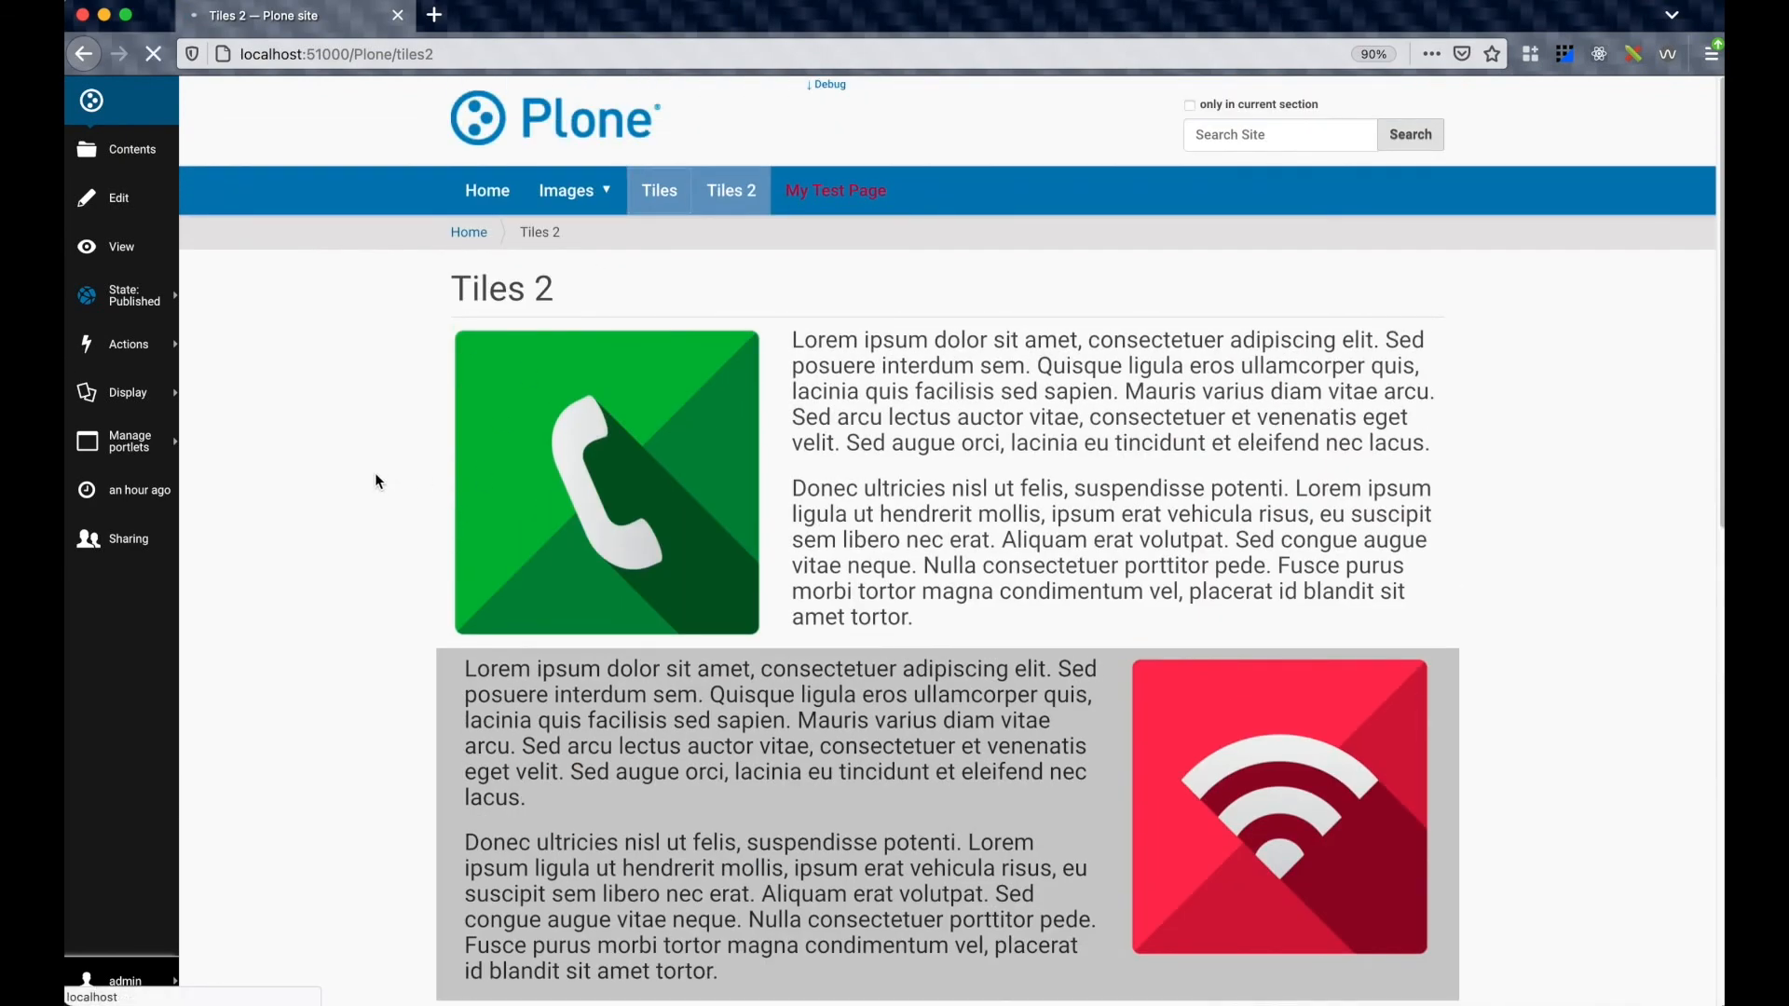
pyautogui.scroll(-5, 339, 492)
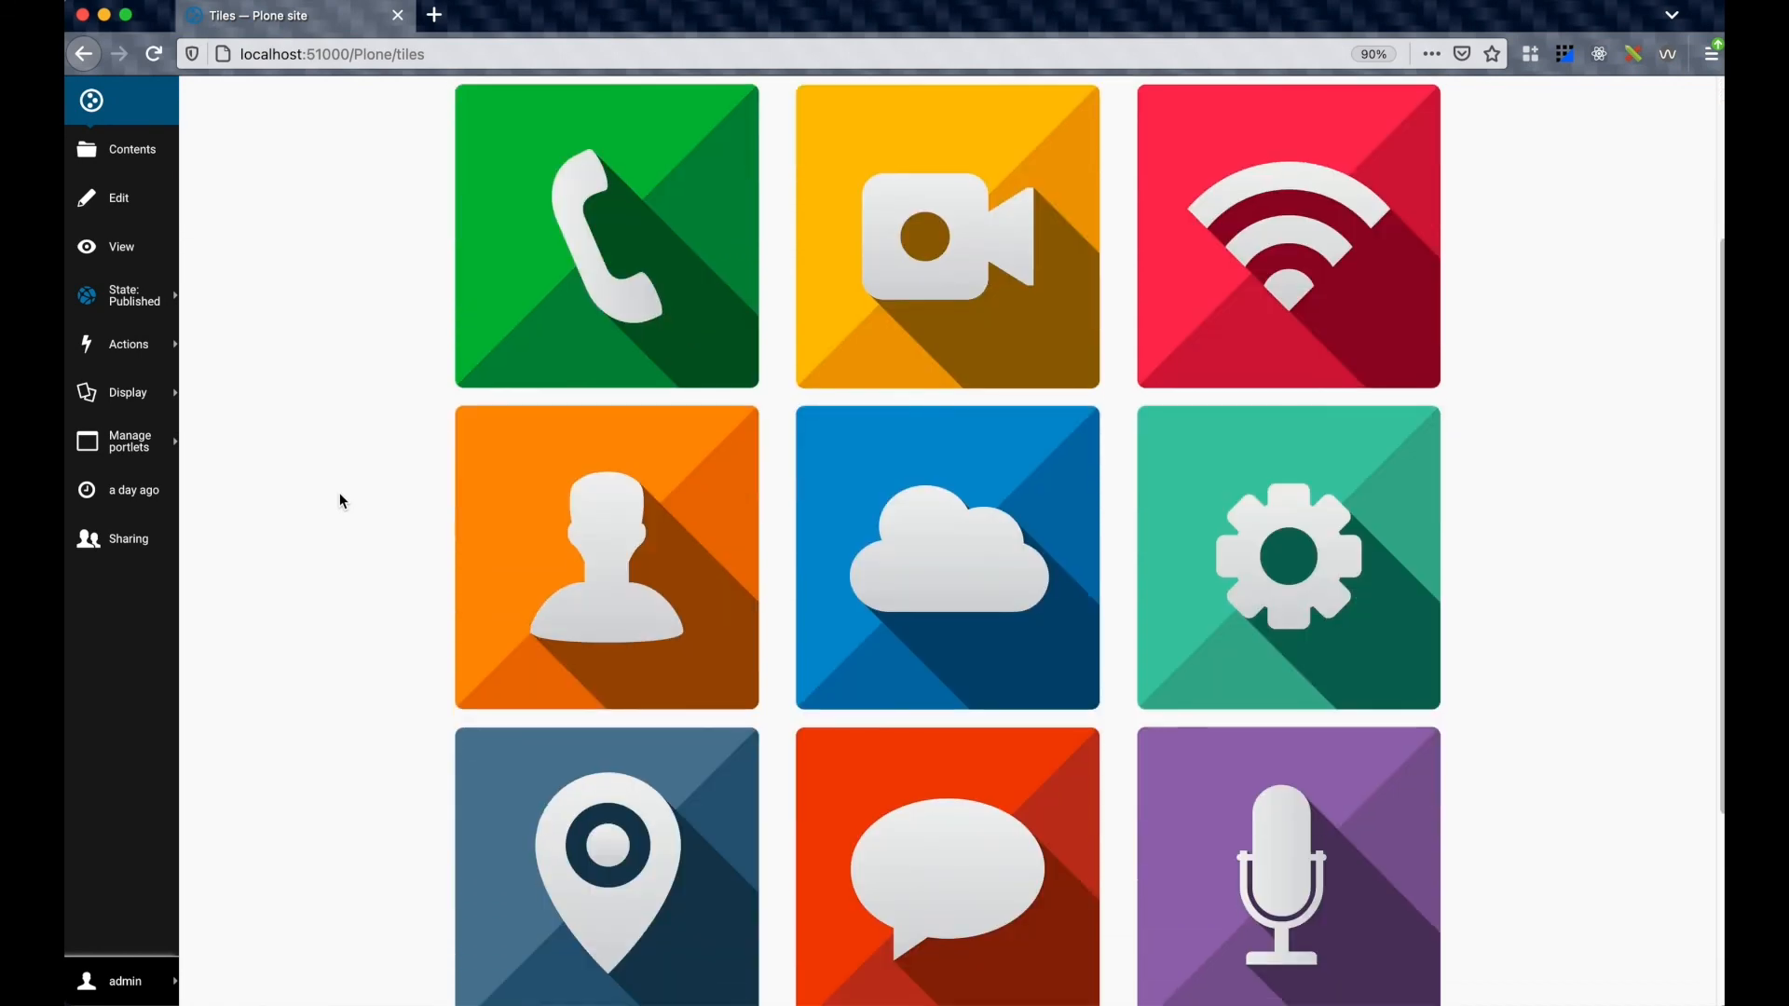
pyautogui.scroll(-3, 338, 495)
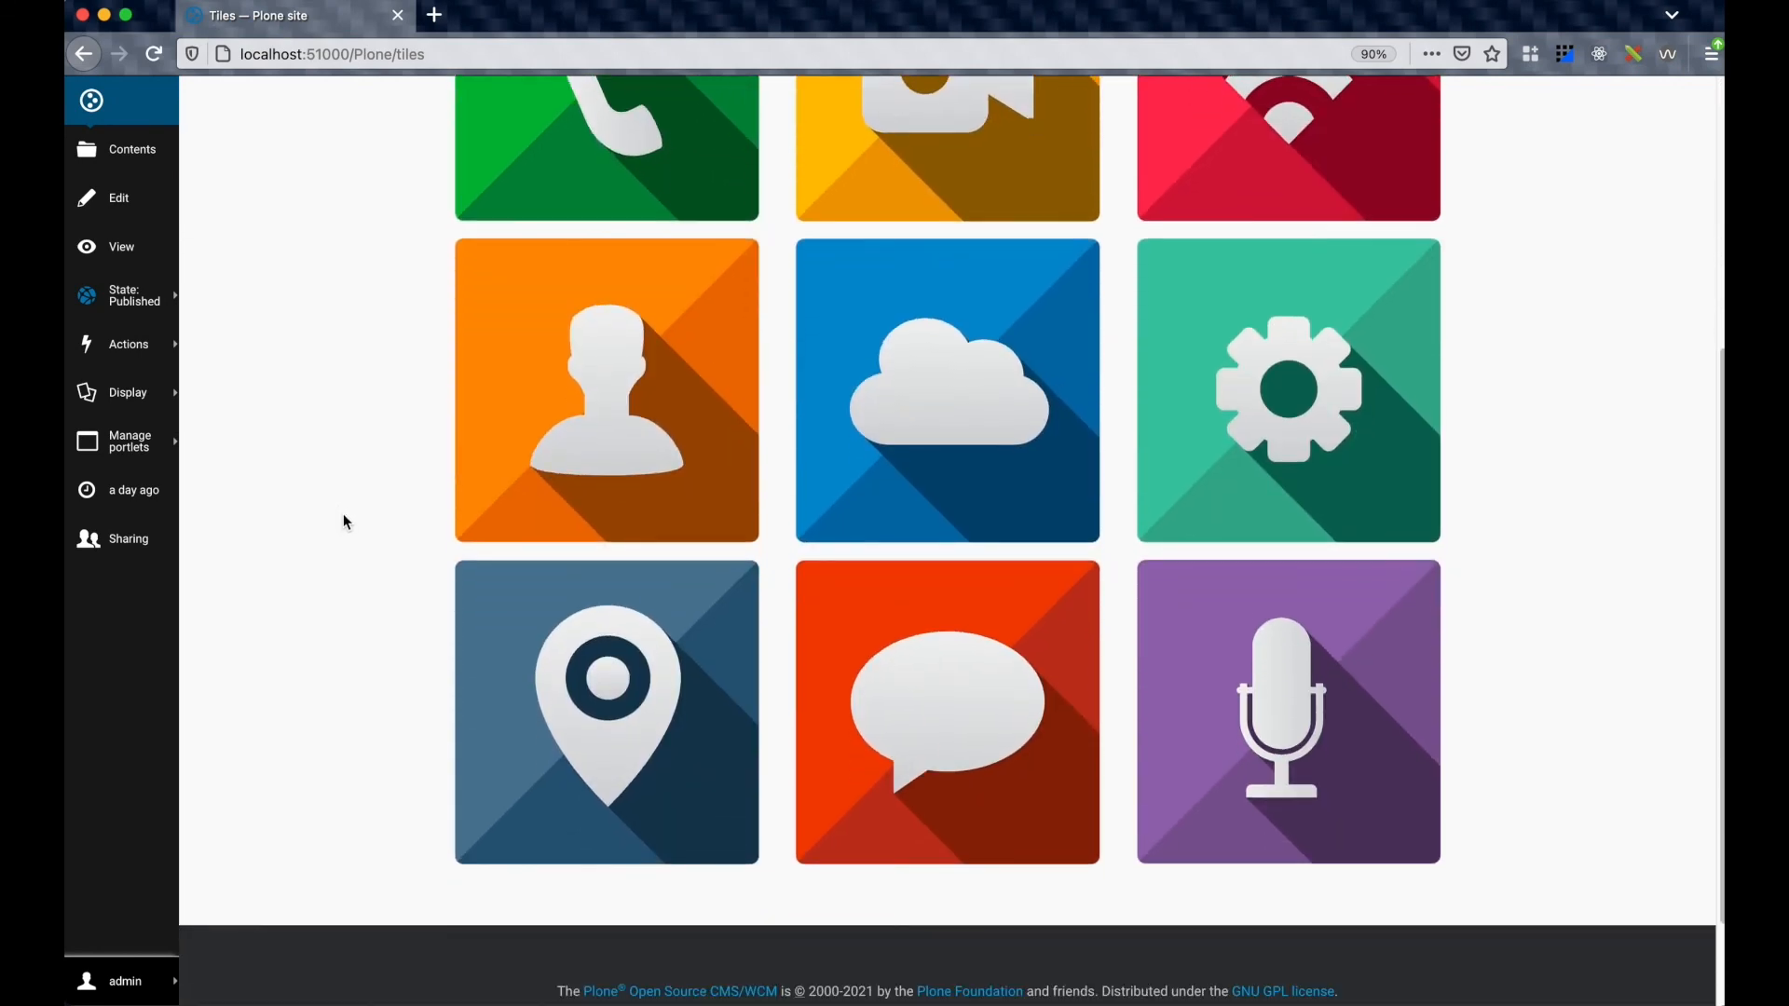
pyautogui.scroll(5, 343, 513)
pyautogui.scroll(2, 342, 523)
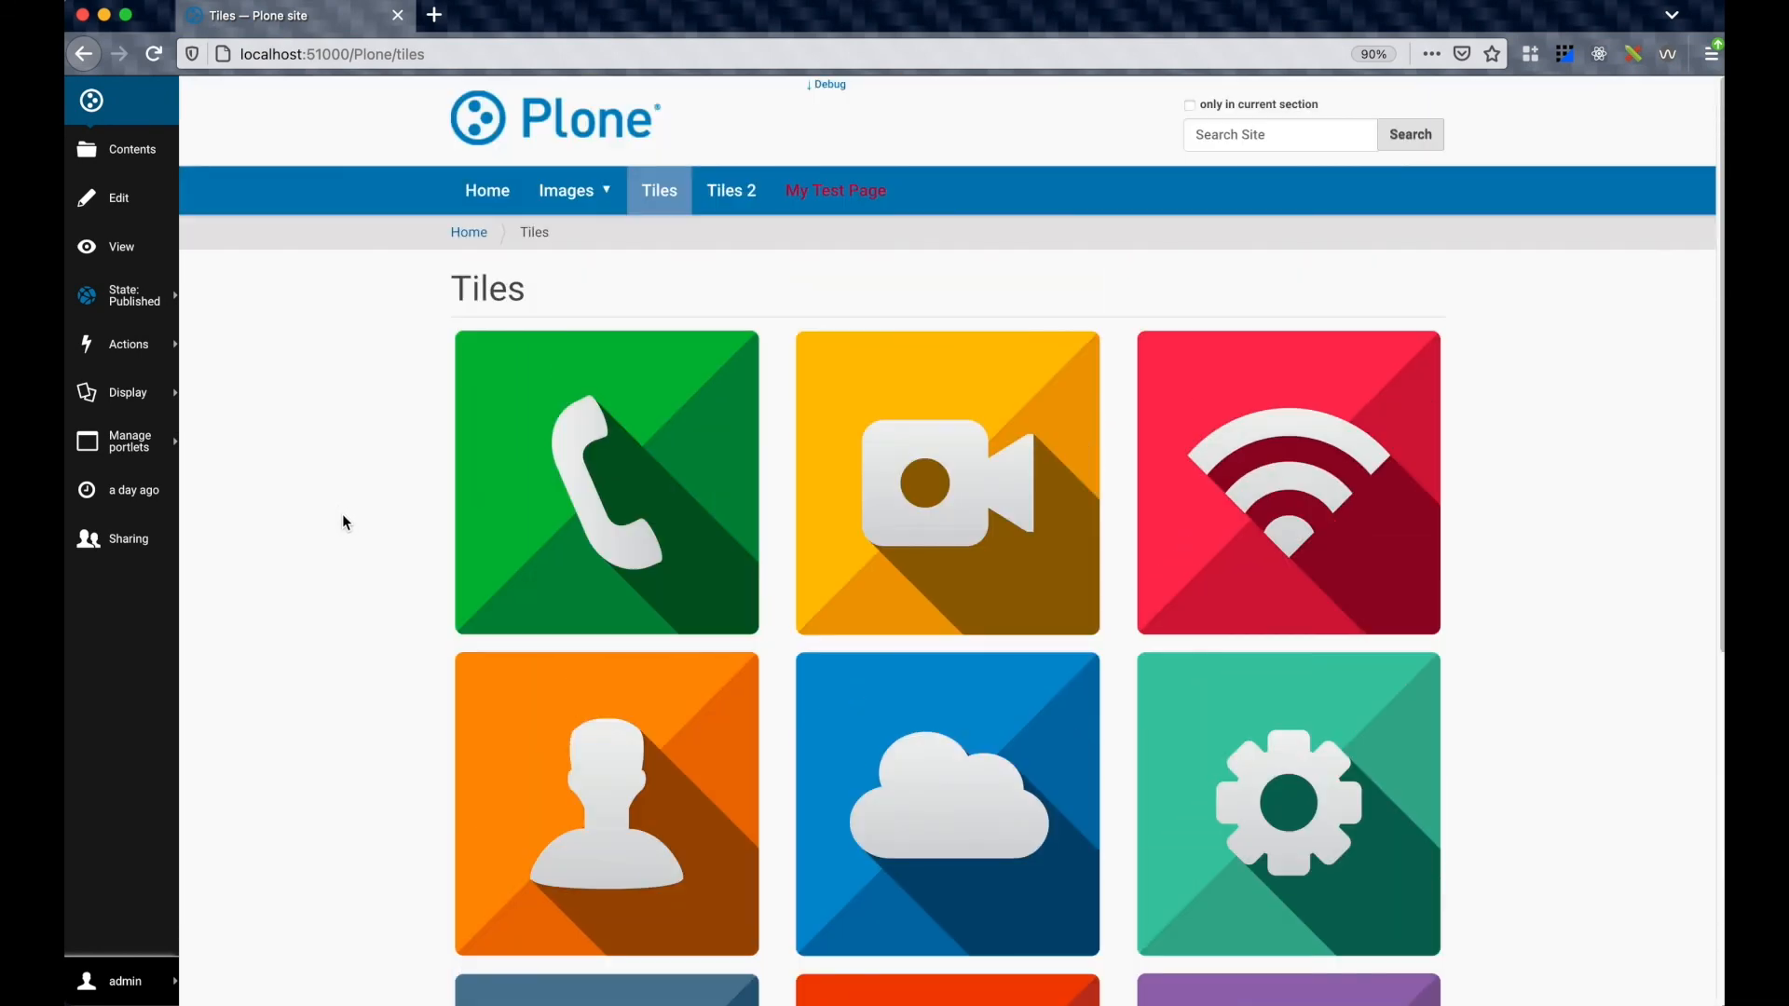